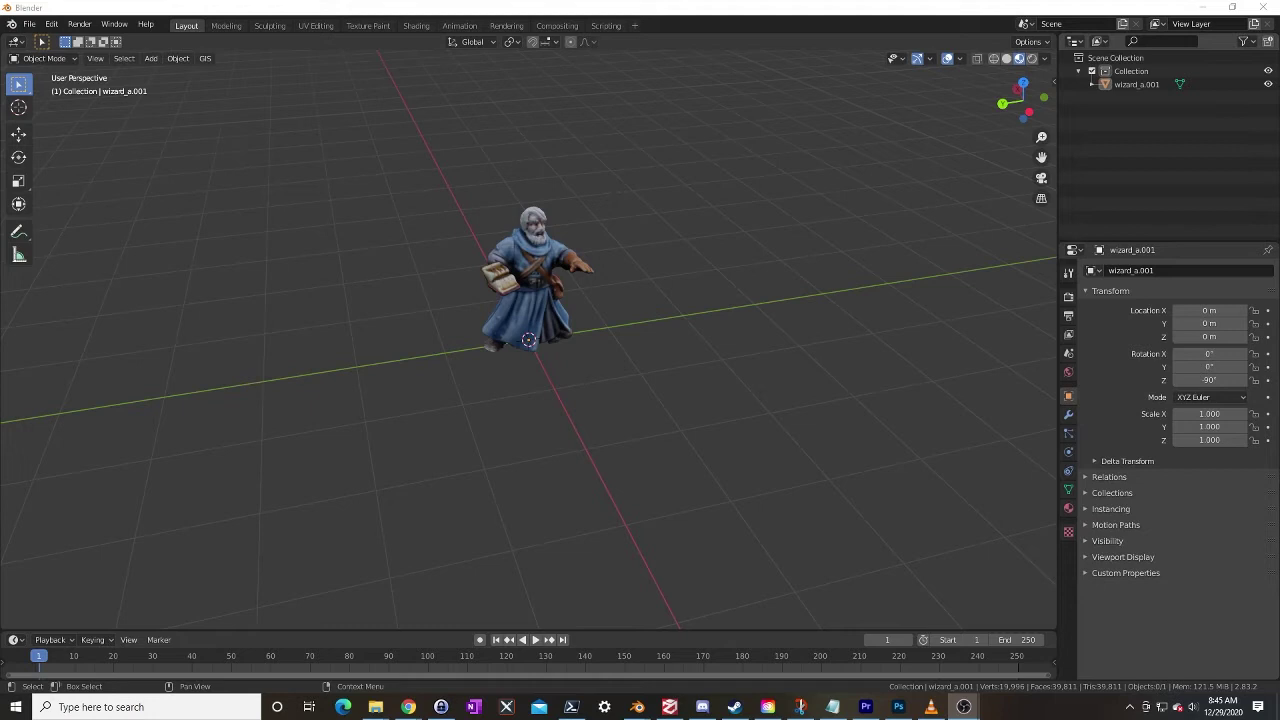
Orbit around the wizard from top-down and low side angles to a level front view
mouse_move(589, 353)
middle_down()
mouse_move(631, 349)
mouse_move(600, 352)
middle_up()
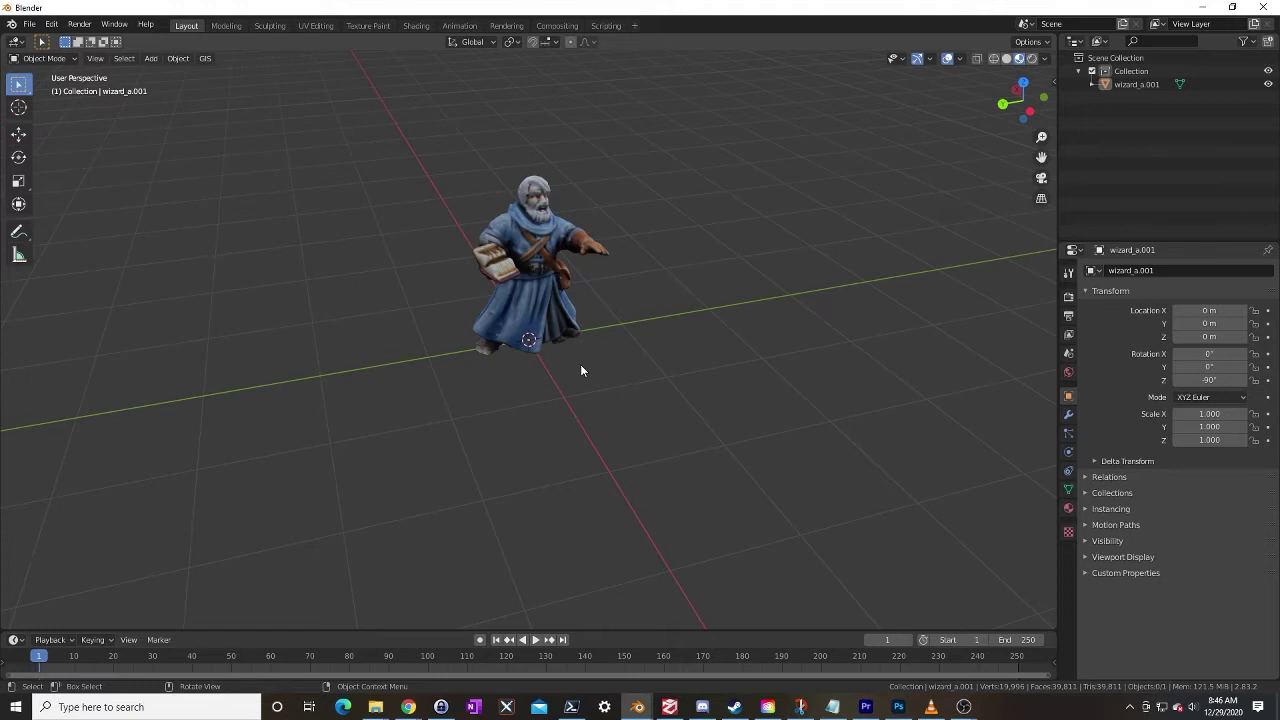
middle_drag(580, 385, 455, 166)
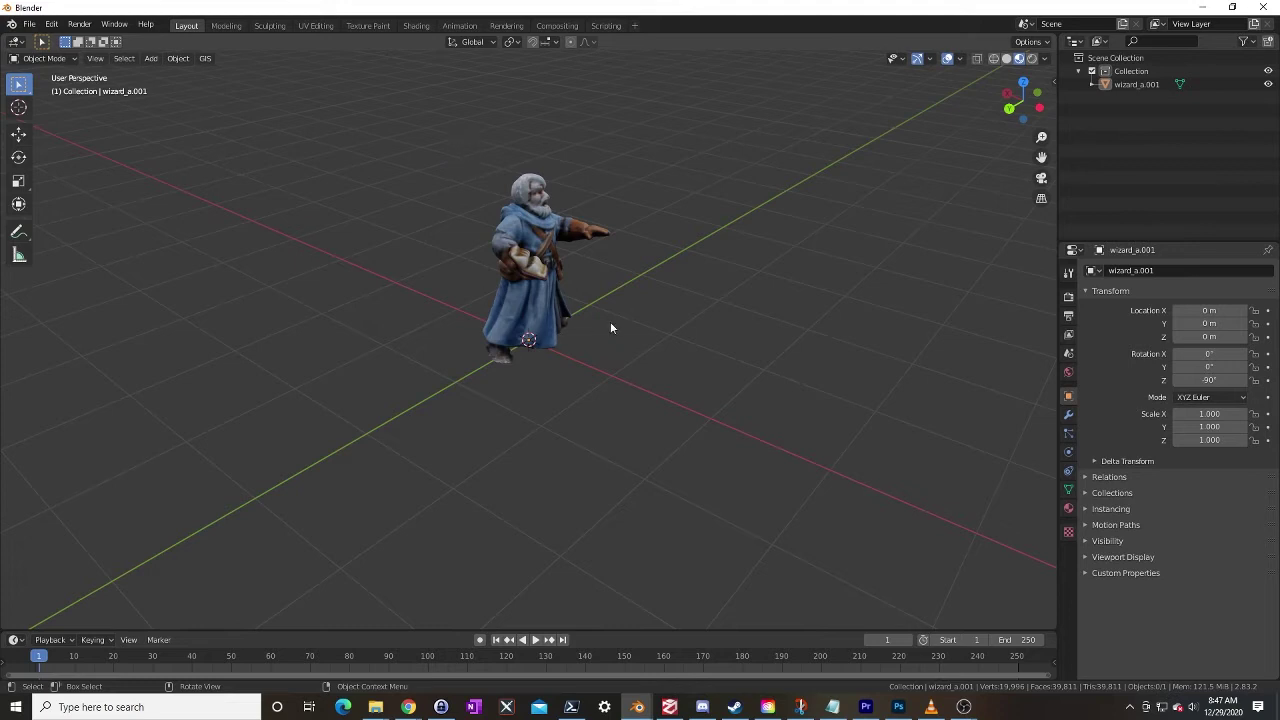
middle_drag(533, 210, 608, 383)
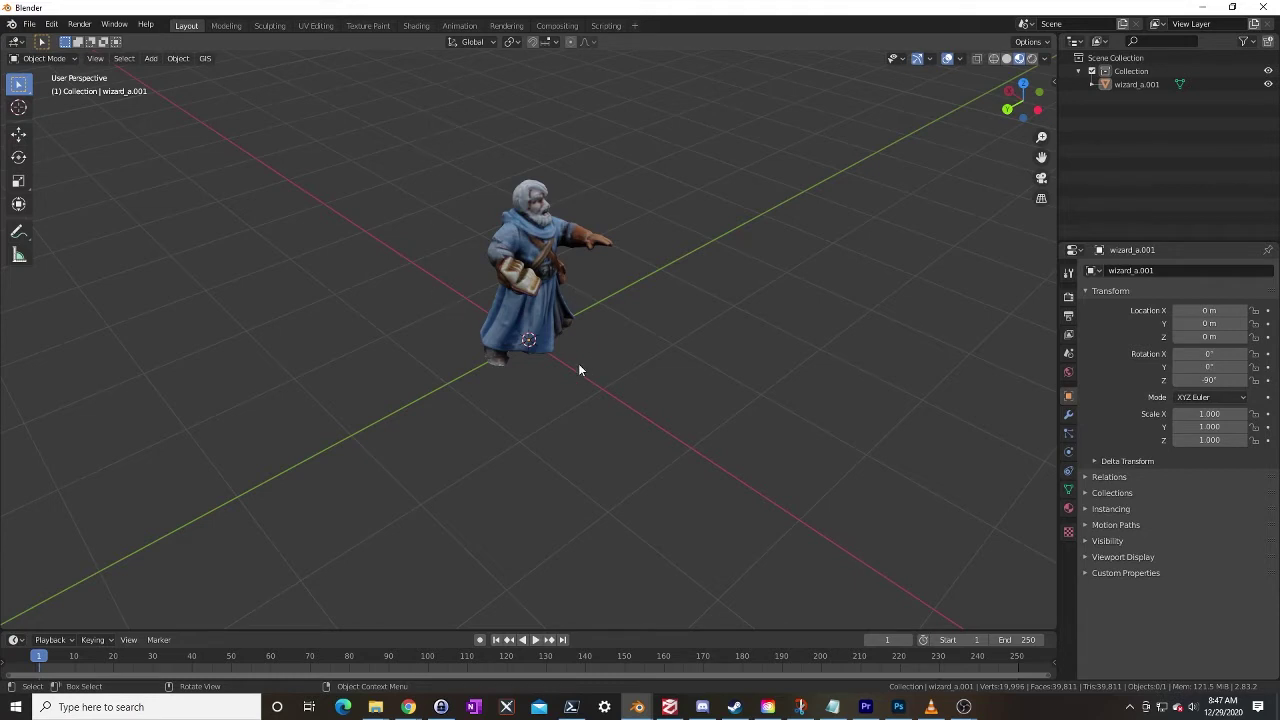
middle_drag(578, 370, 443, 347)
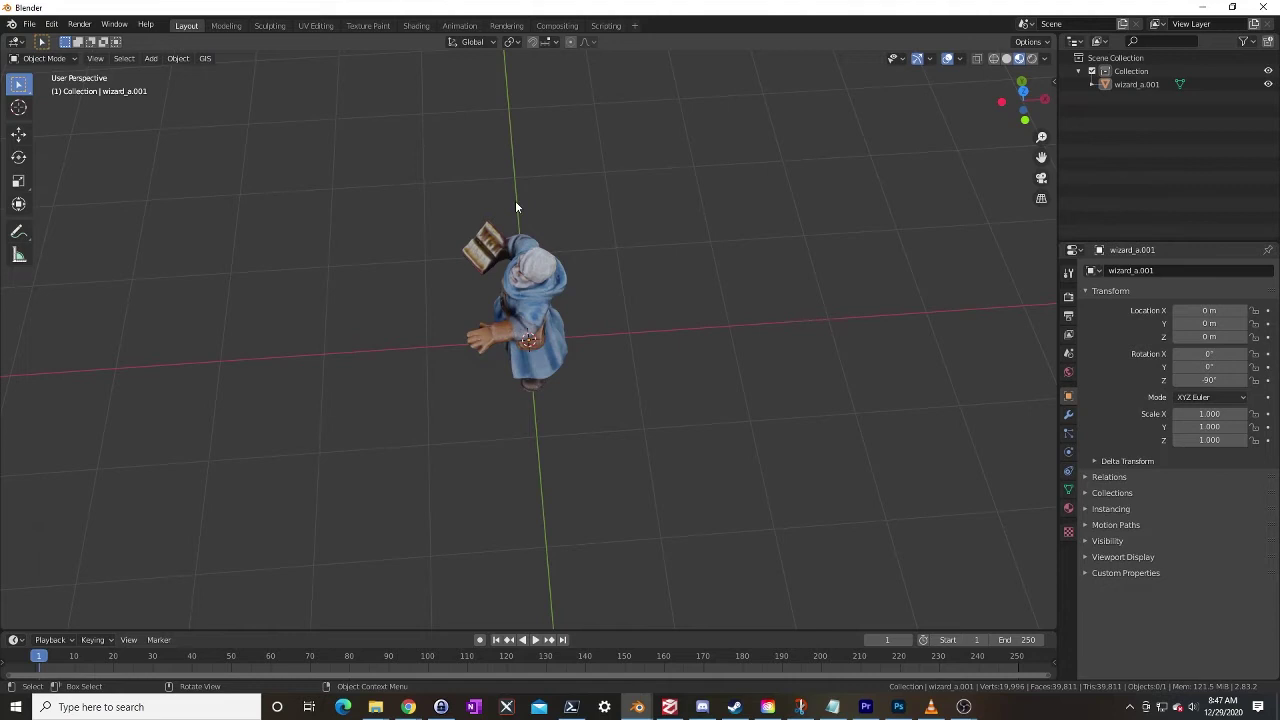
middle_drag(520, 438, 549, 366)
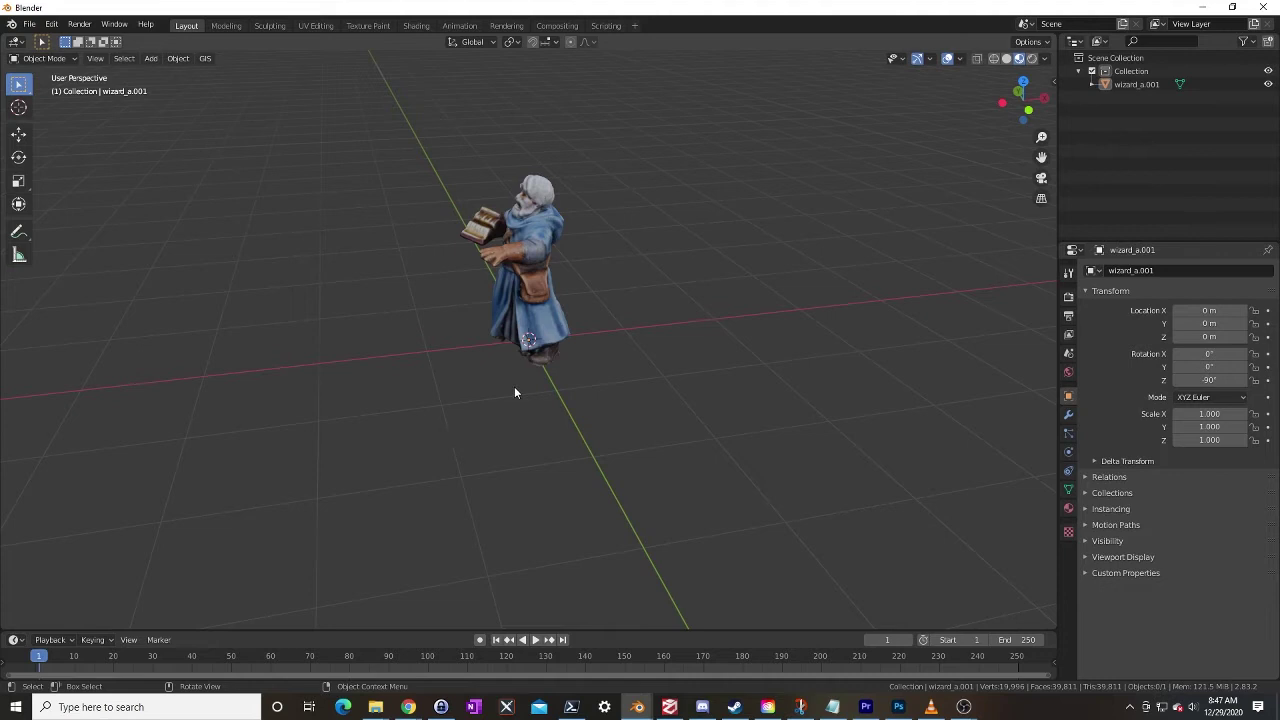
middle_drag(516, 414, 567, 421)
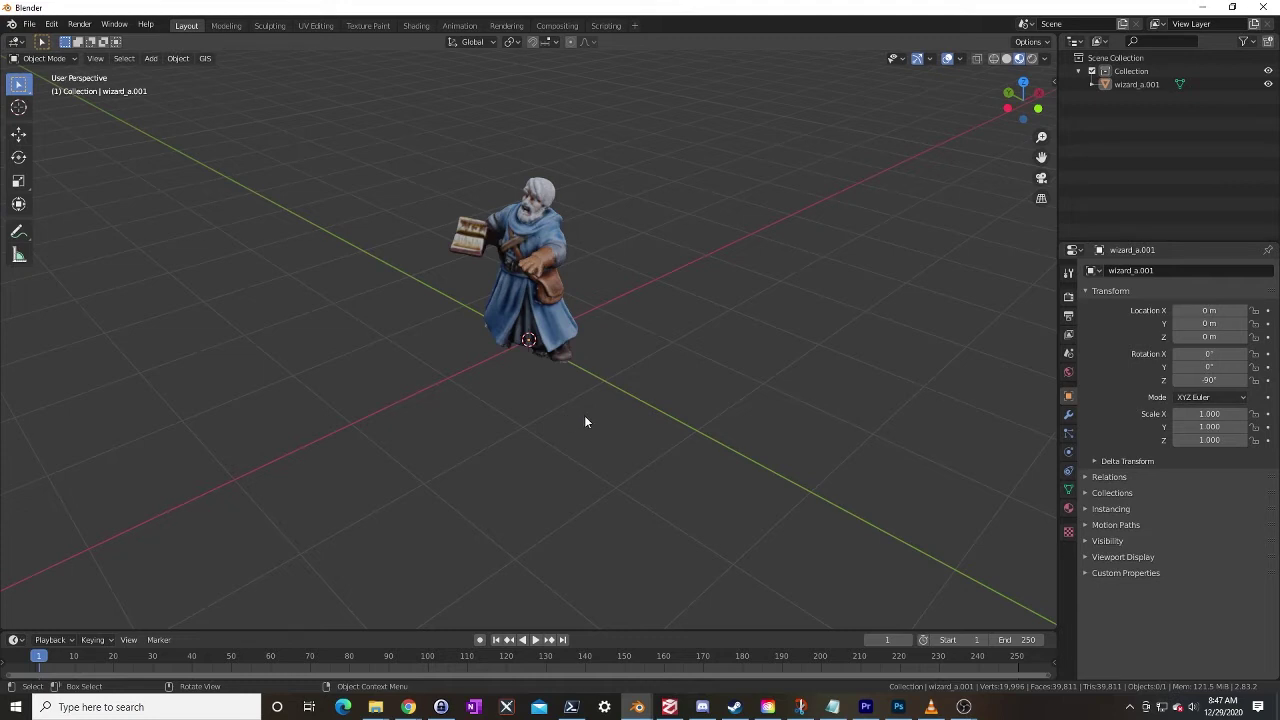
middle_drag(583, 420, 498, 327)
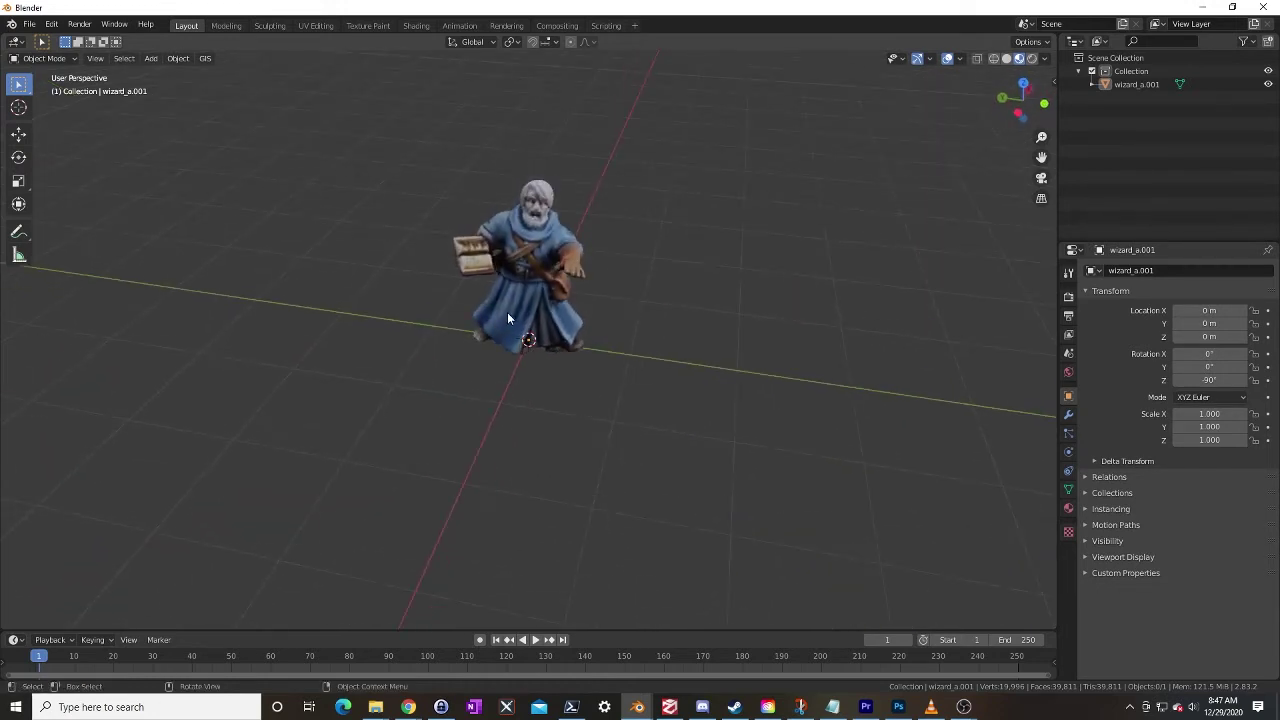
middle_drag(614, 471, 602, 428)
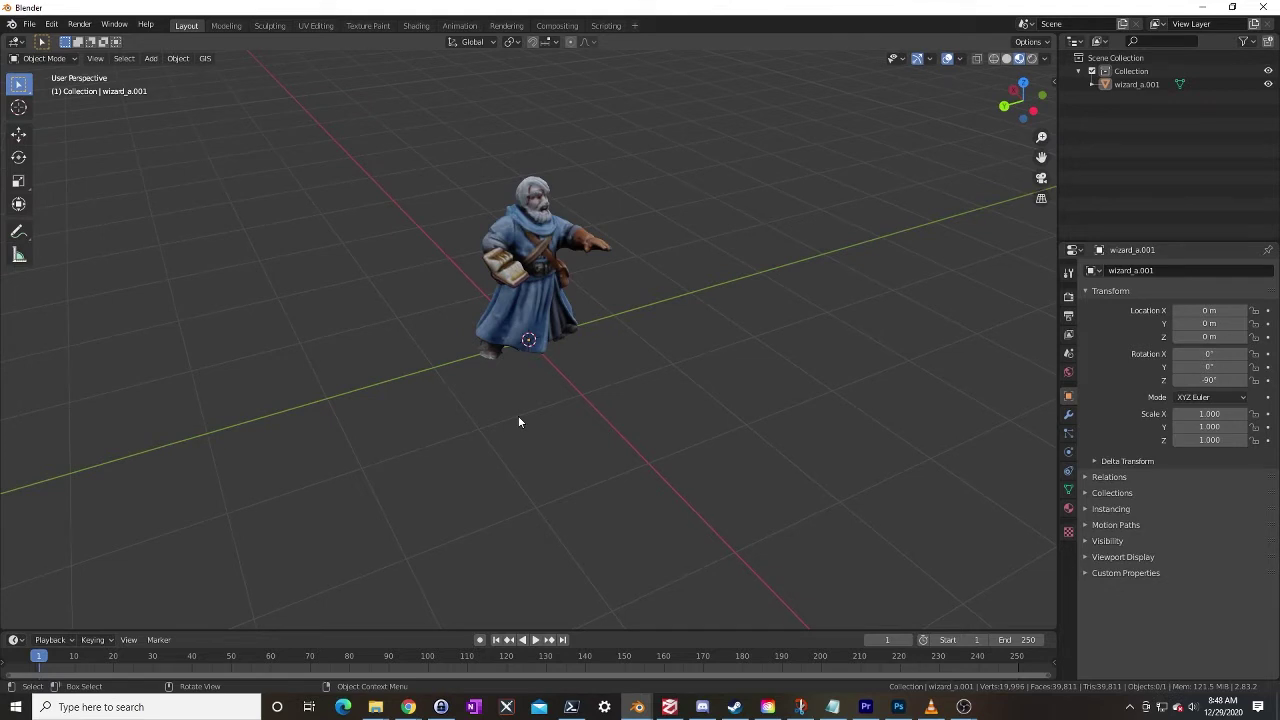
Add a cube mesh at the scene origin beneath the wizard
key(shift+a)
mouse_move(516, 419)
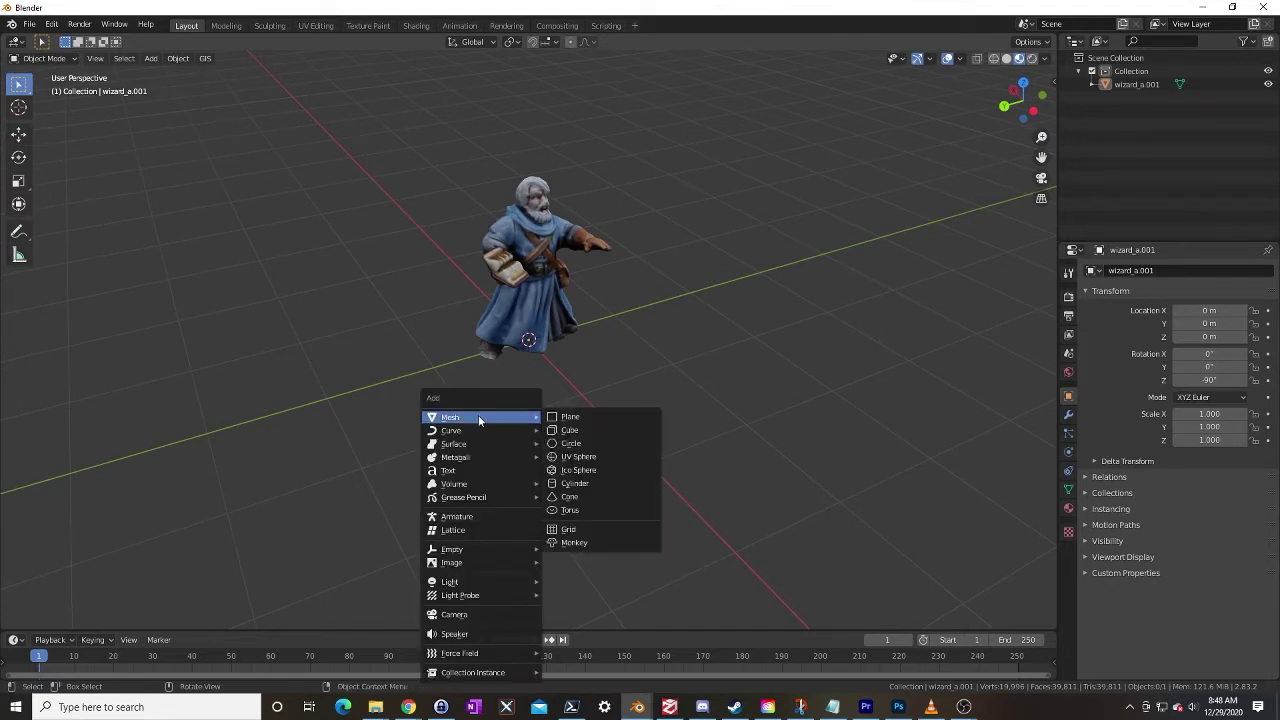
click(585, 431)
mouse_move(640, 460)
middle_down()
mouse_move(554, 420)
mouse_move(601, 396)
mouse_move(622, 444)
middle_up()
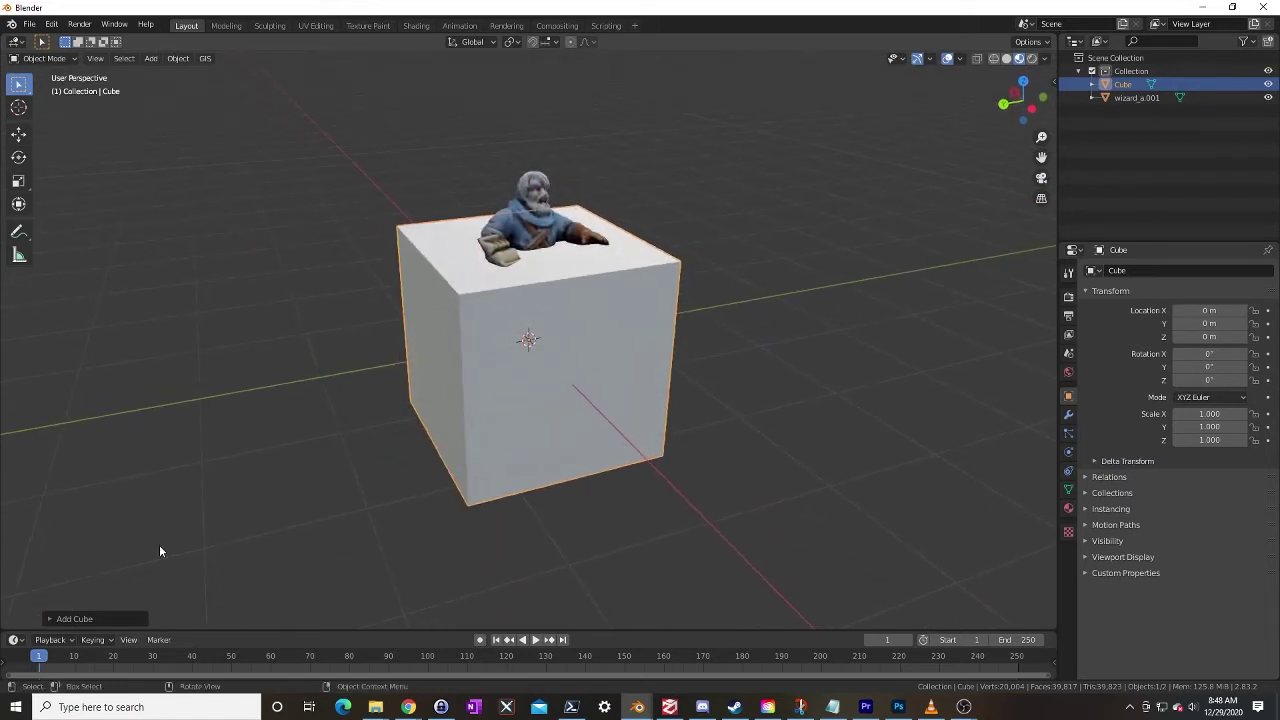
Set the new cube's size to 0.2 m in the Add Cube operator panel
click(52, 620)
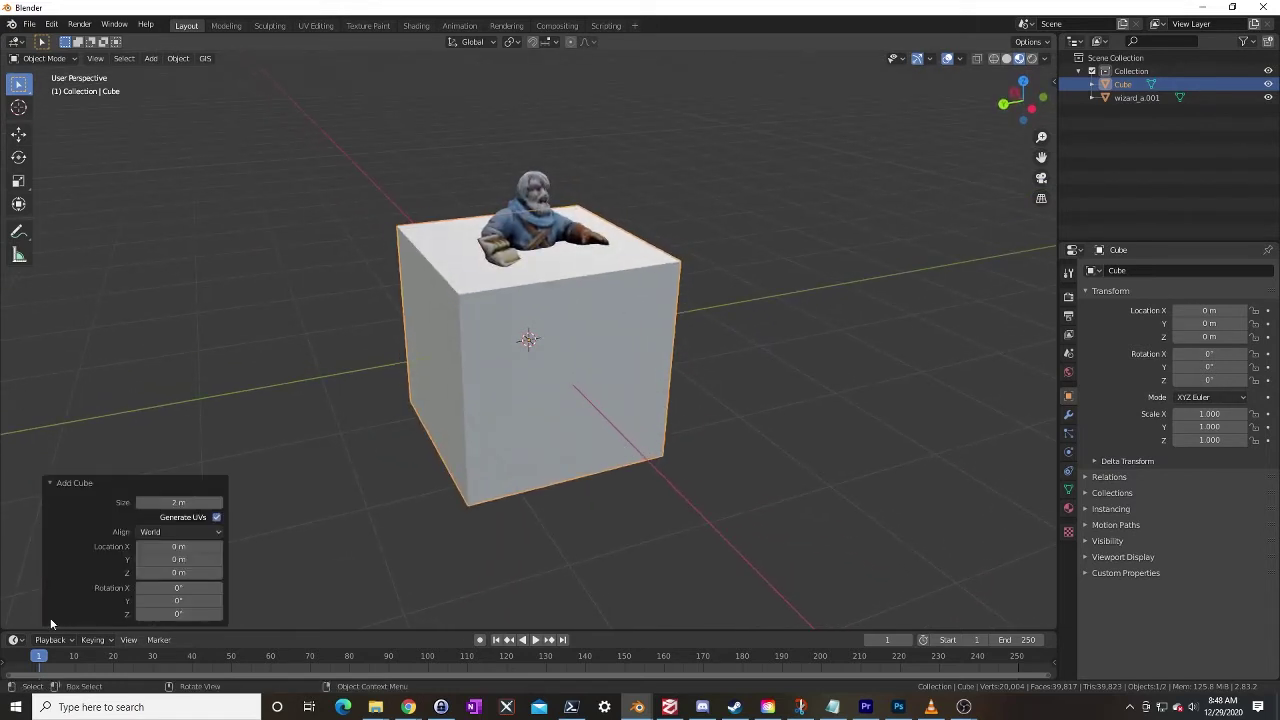
click(184, 503)
key(ctrl+a)
text(.02)
key(Return)
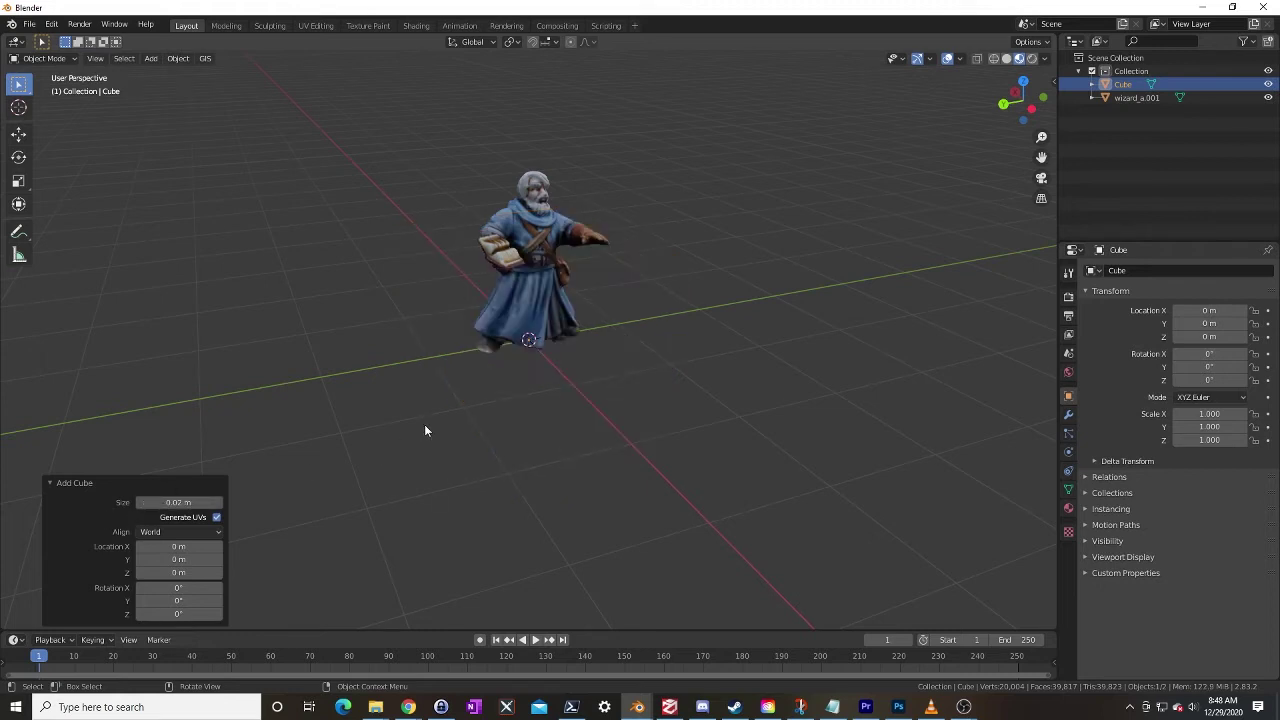
scroll(500, 400, up, 10)
scroll(555, 525, up, 5)
scroll(551, 530, down, 5)
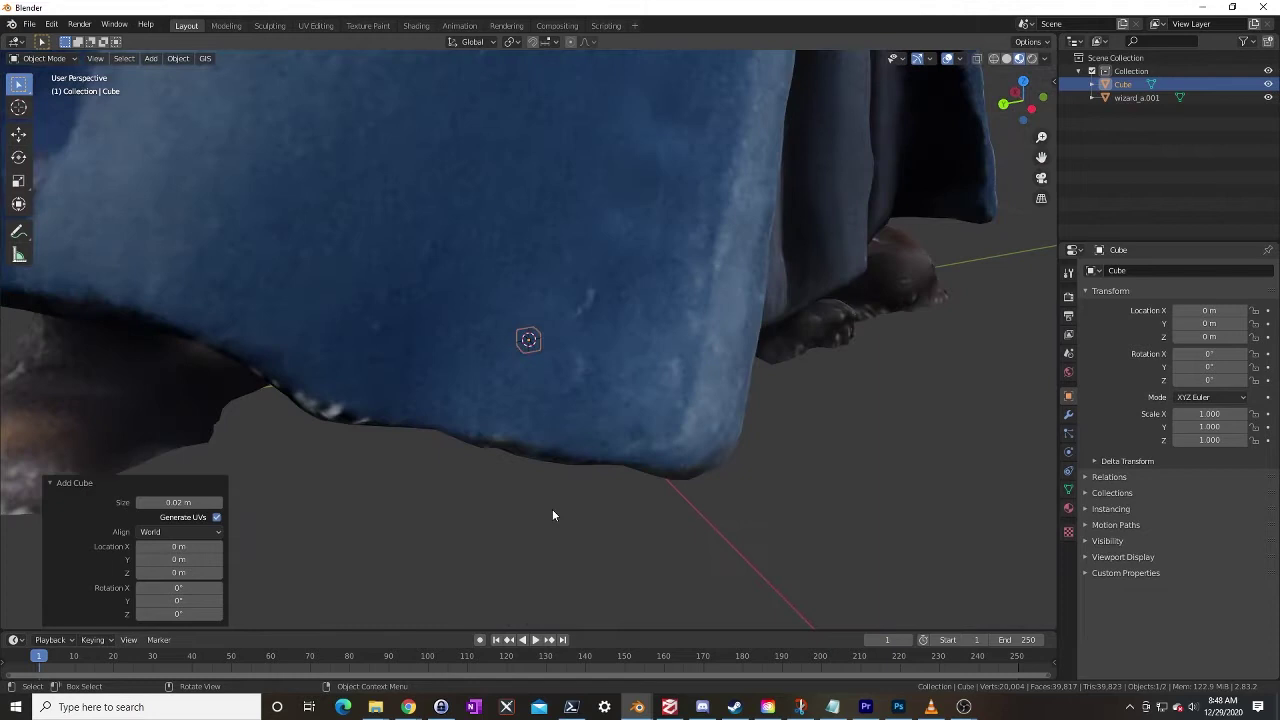
click(175, 501)
click(148, 502)
key(BackSpace)
key(Return)
scroll(450, 490, down, 4)
middle_drag(666, 500, 599, 443)
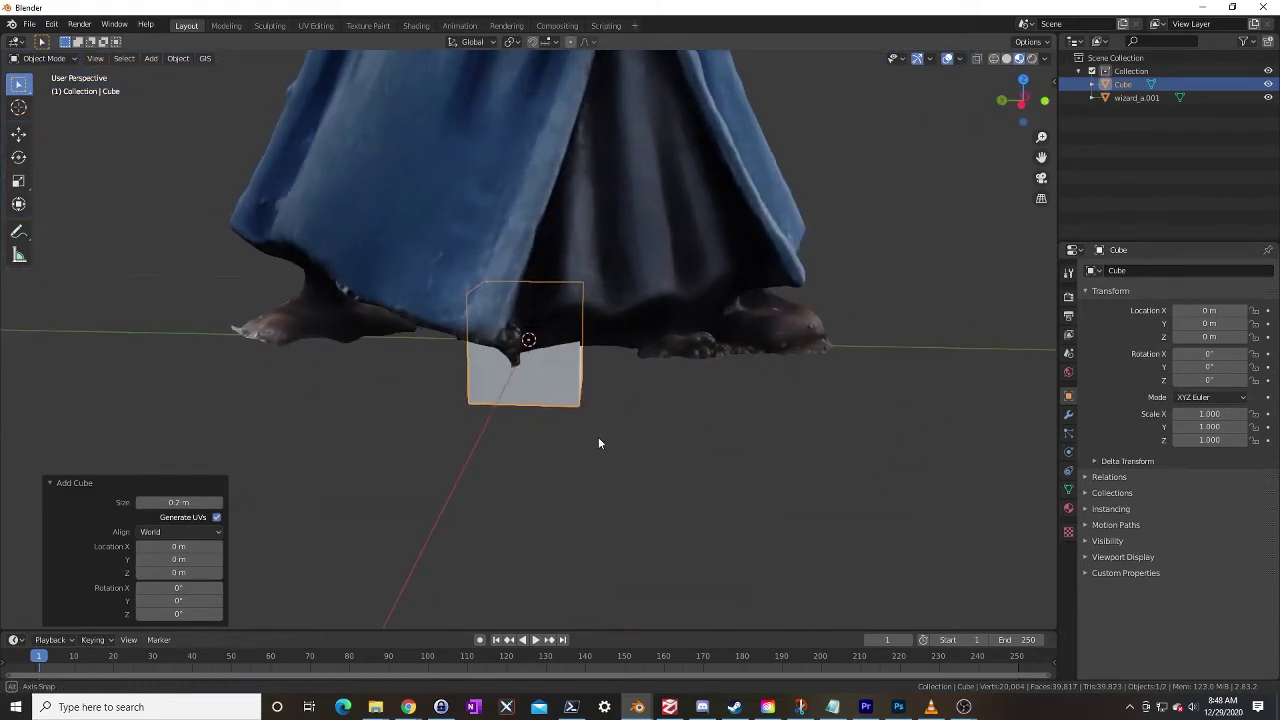
scroll(598, 443, down, 3)
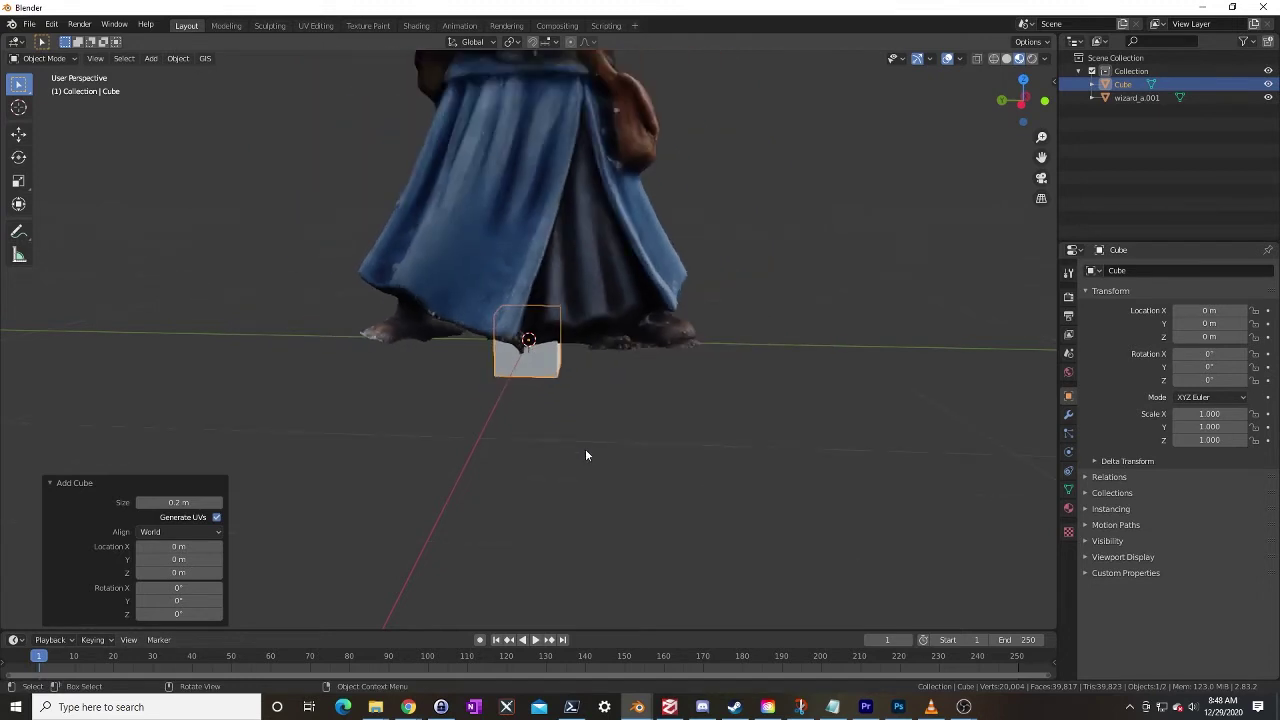
scroll(586, 455, up, 2)
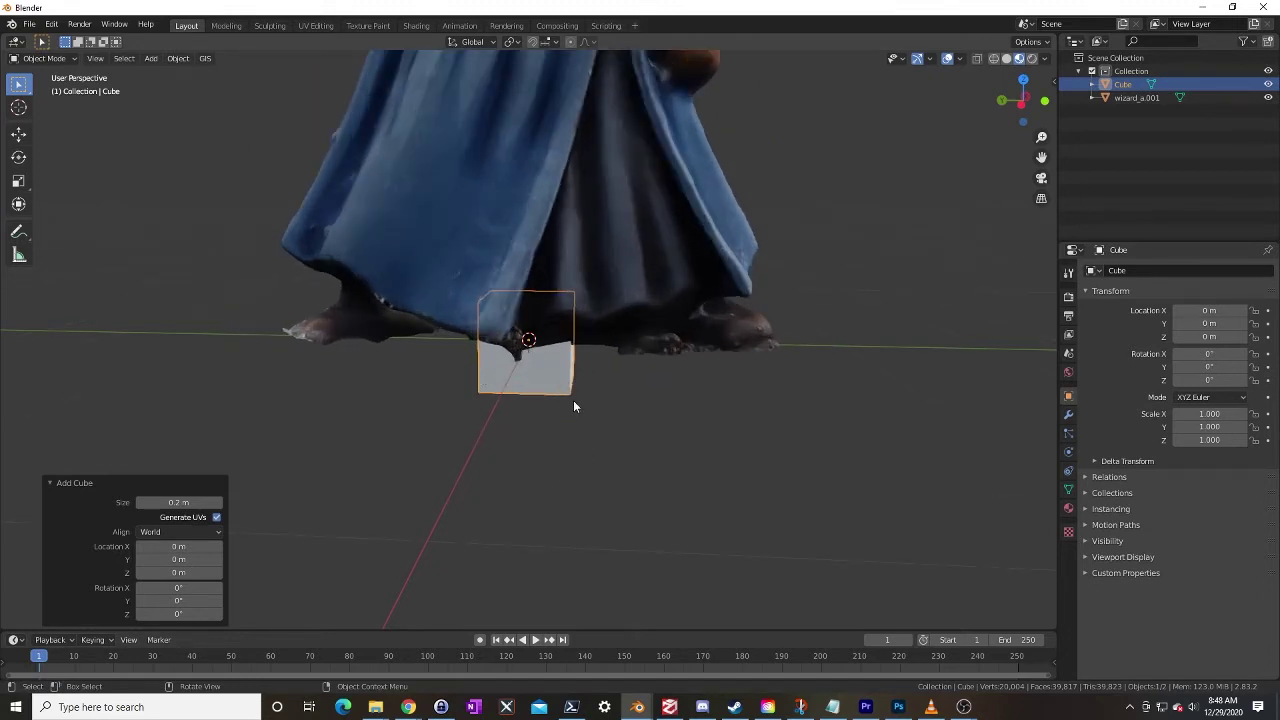
mouse_move(574, 406)
middle_down()
mouse_move(766, 374)
mouse_move(774, 418)
mouse_move(623, 406)
mouse_move(789, 419)
mouse_move(740, 391)
mouse_move(551, 409)
mouse_move(565, 412)
middle_up()
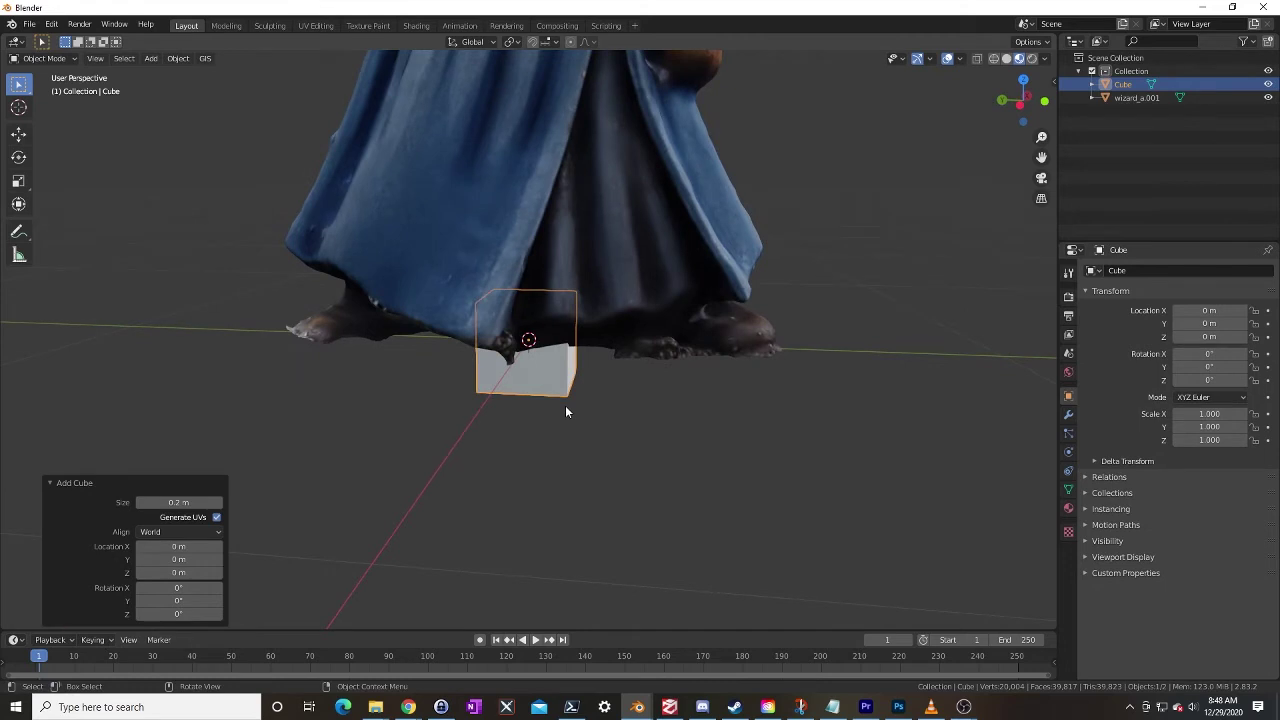
scroll(565, 405, down, 4)
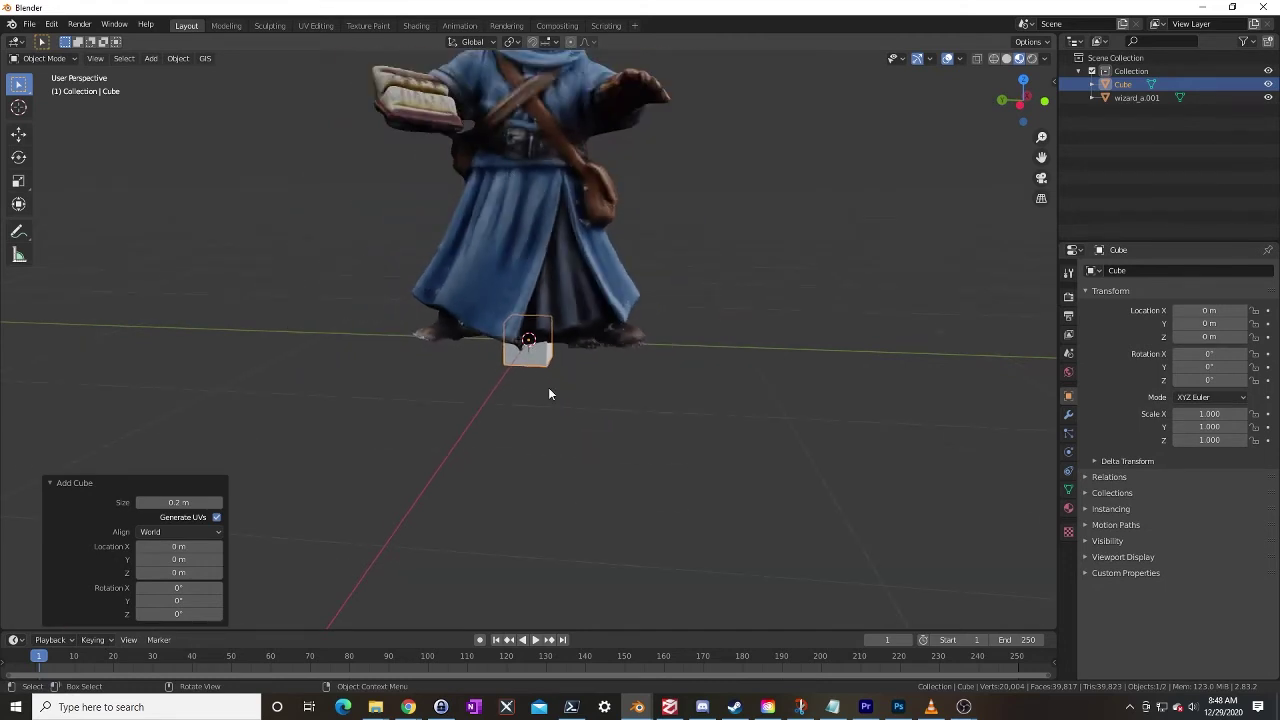
scroll(545, 405, up, 5)
middle_drag(598, 375, 618, 376)
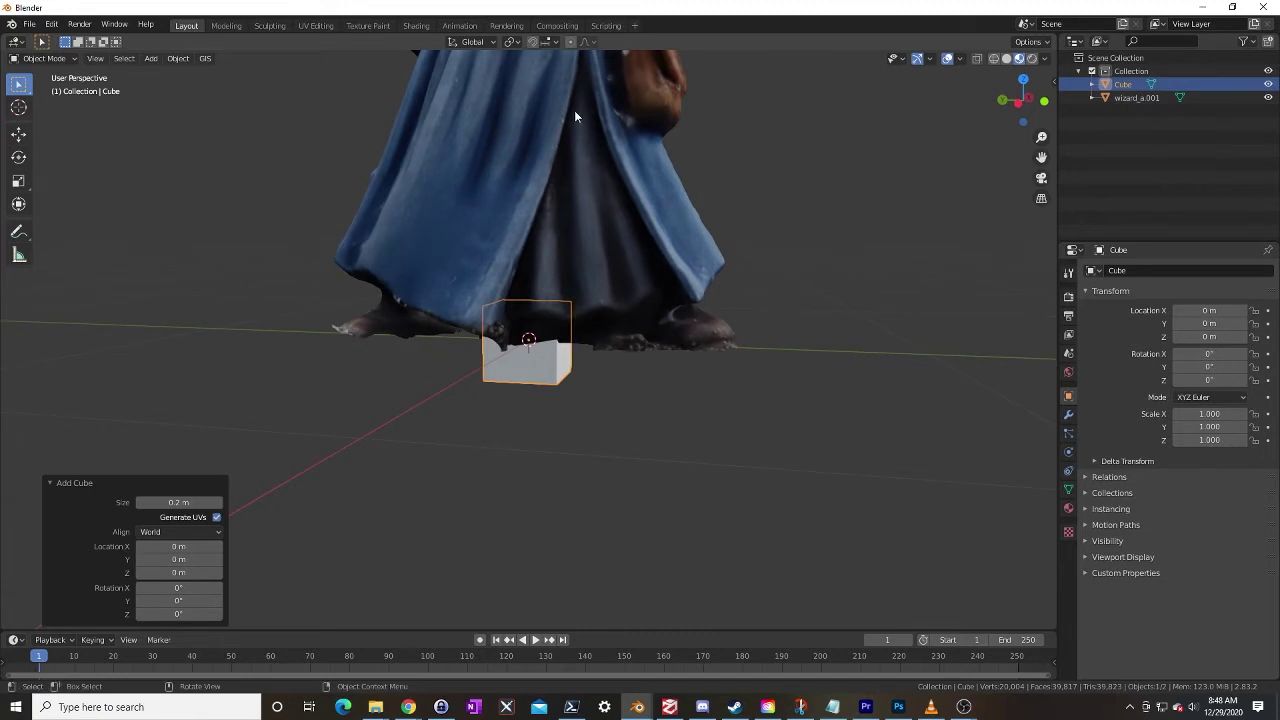
scroll(620, 332, down, 4)
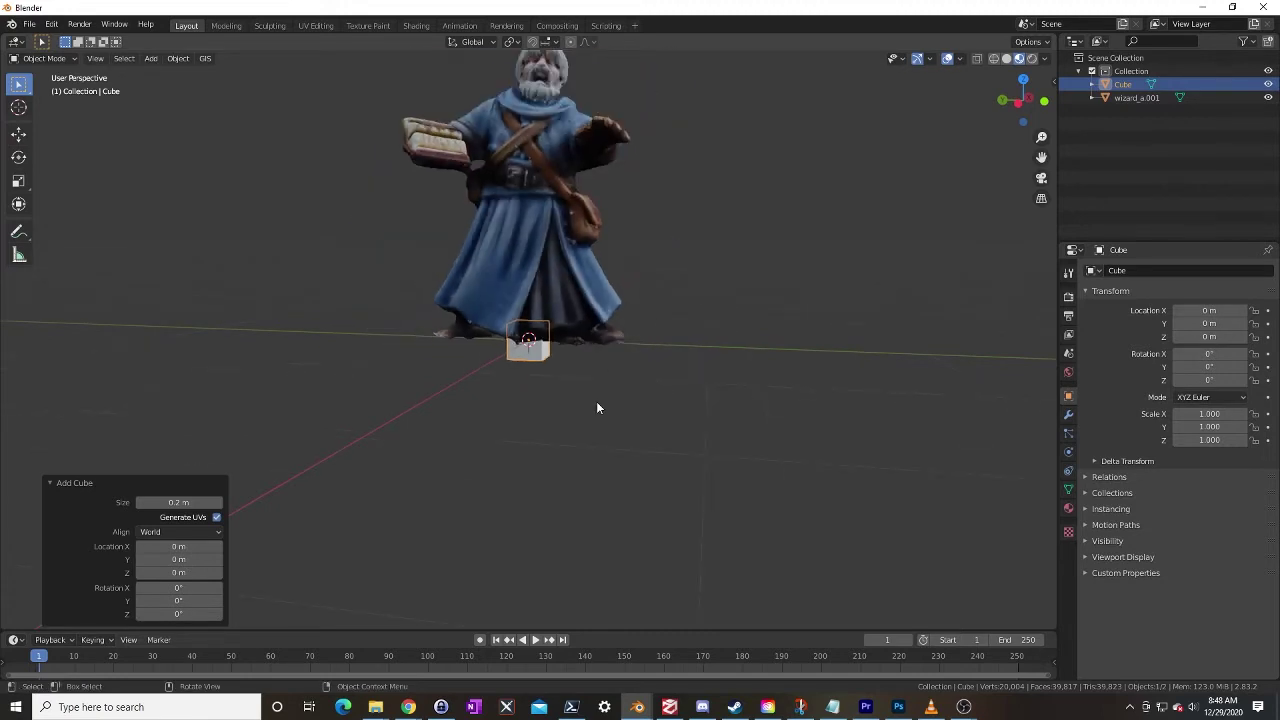
scroll(586, 380, up, 4)
mouse_move(555, 370)
middle_down()
mouse_move(560, 382)
mouse_move(553, 364)
middle_up()
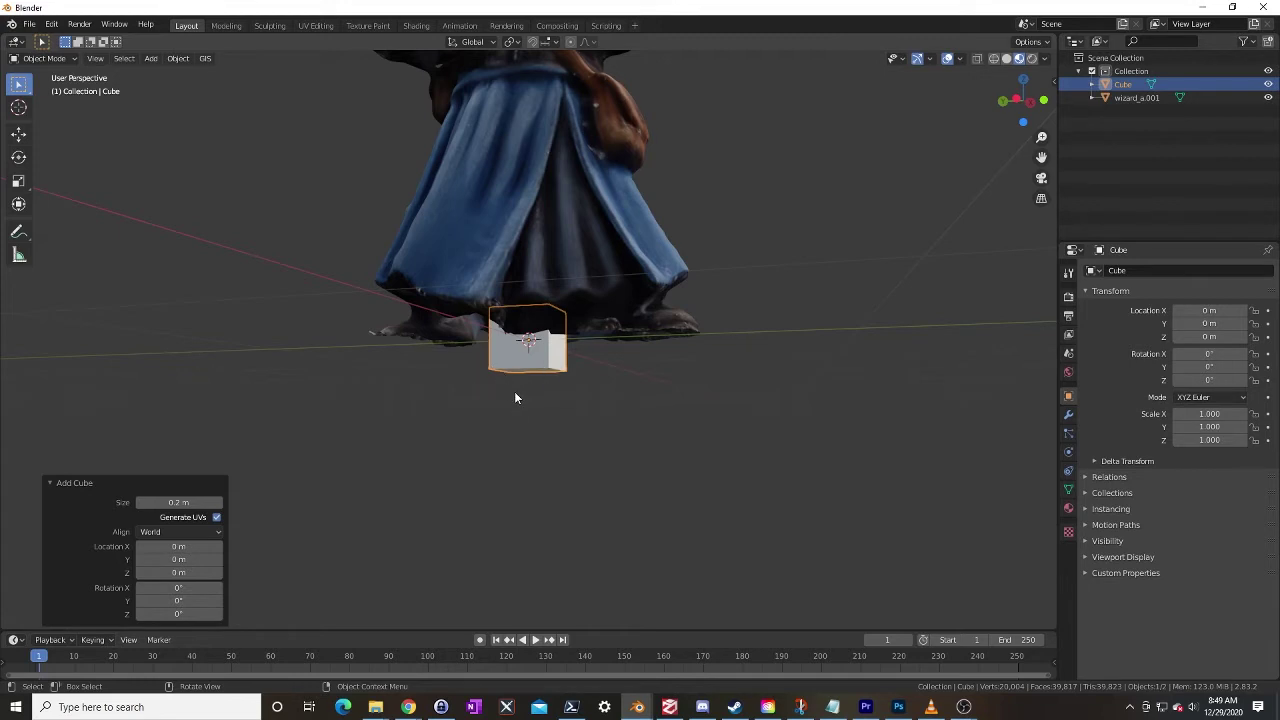
middle_drag(515, 398, 452, 431)
middle_drag(531, 476, 638, 470)
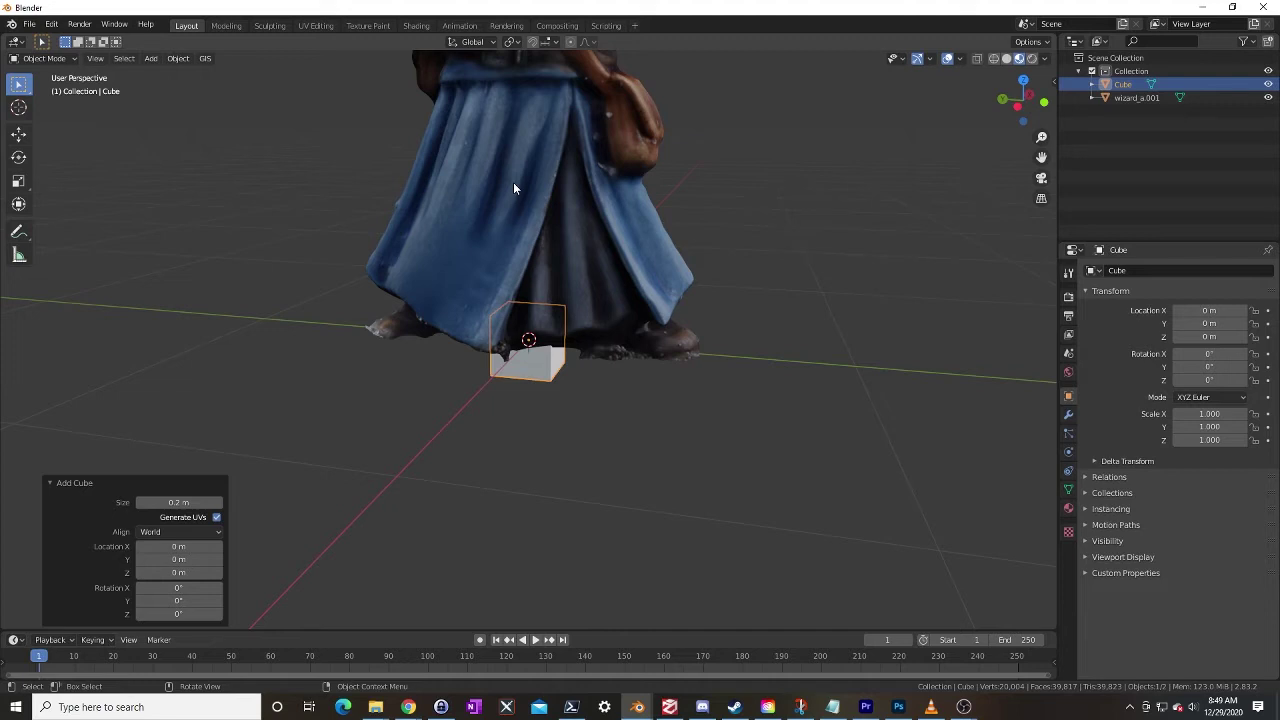
middle_drag(534, 393, 518, 380)
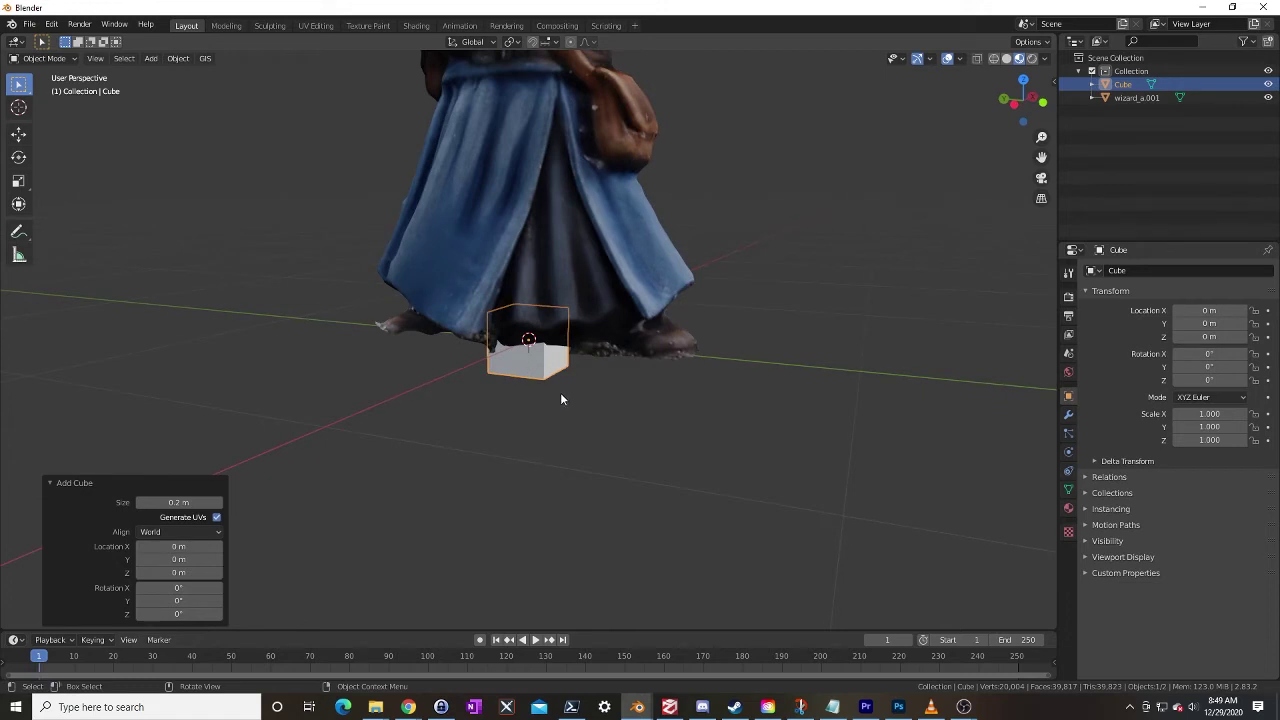
middle_drag(562, 395, 598, 413)
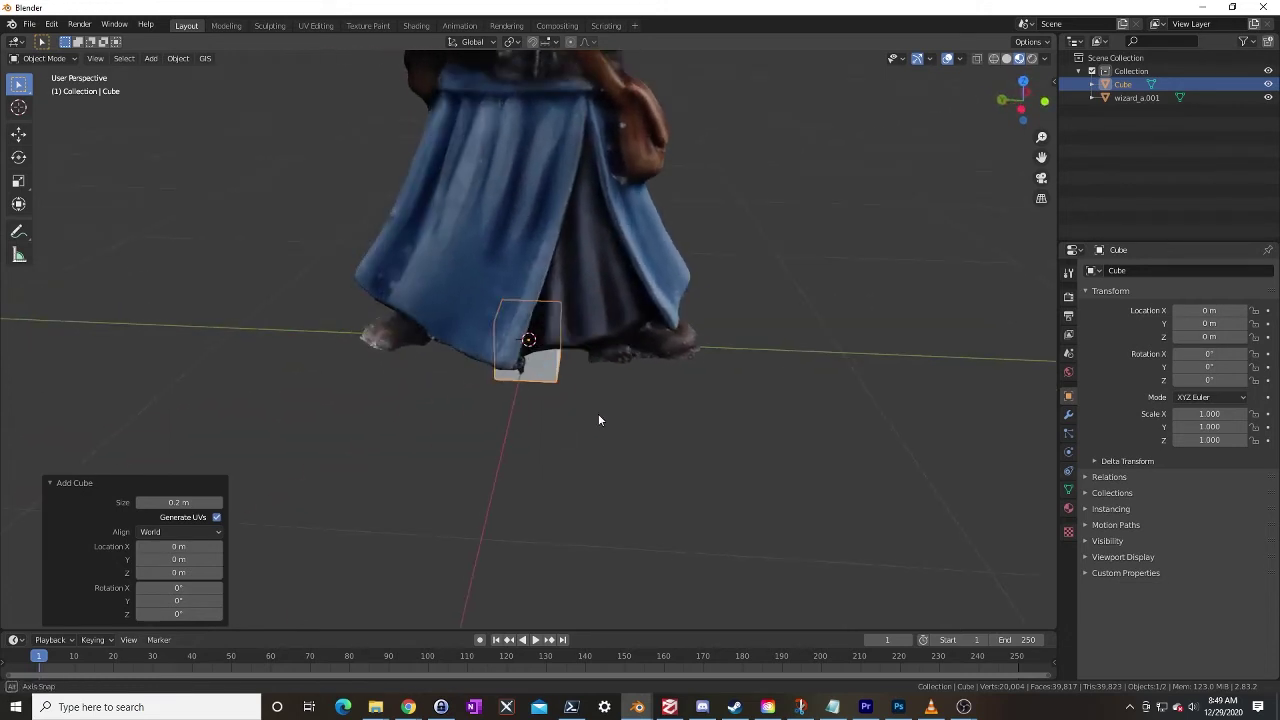
In back orthographic view, move the cube up along Z to 0.1011 m
click(1003, 99)
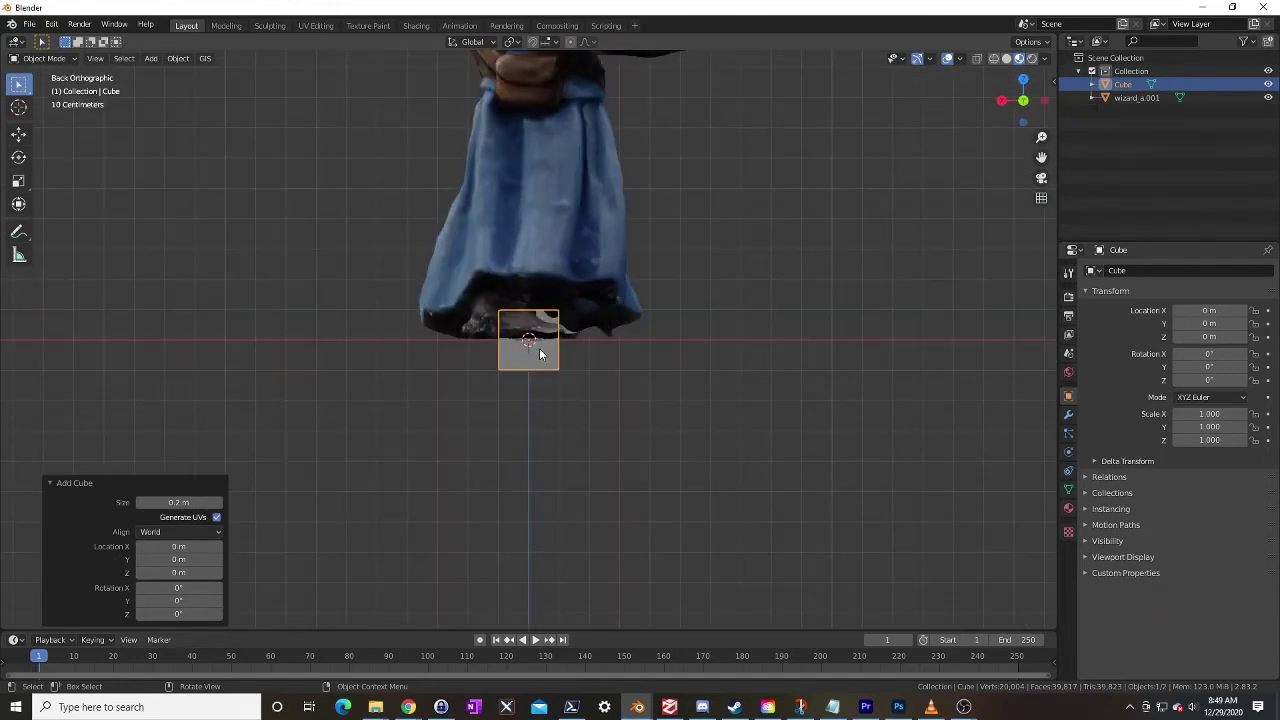
key(g)
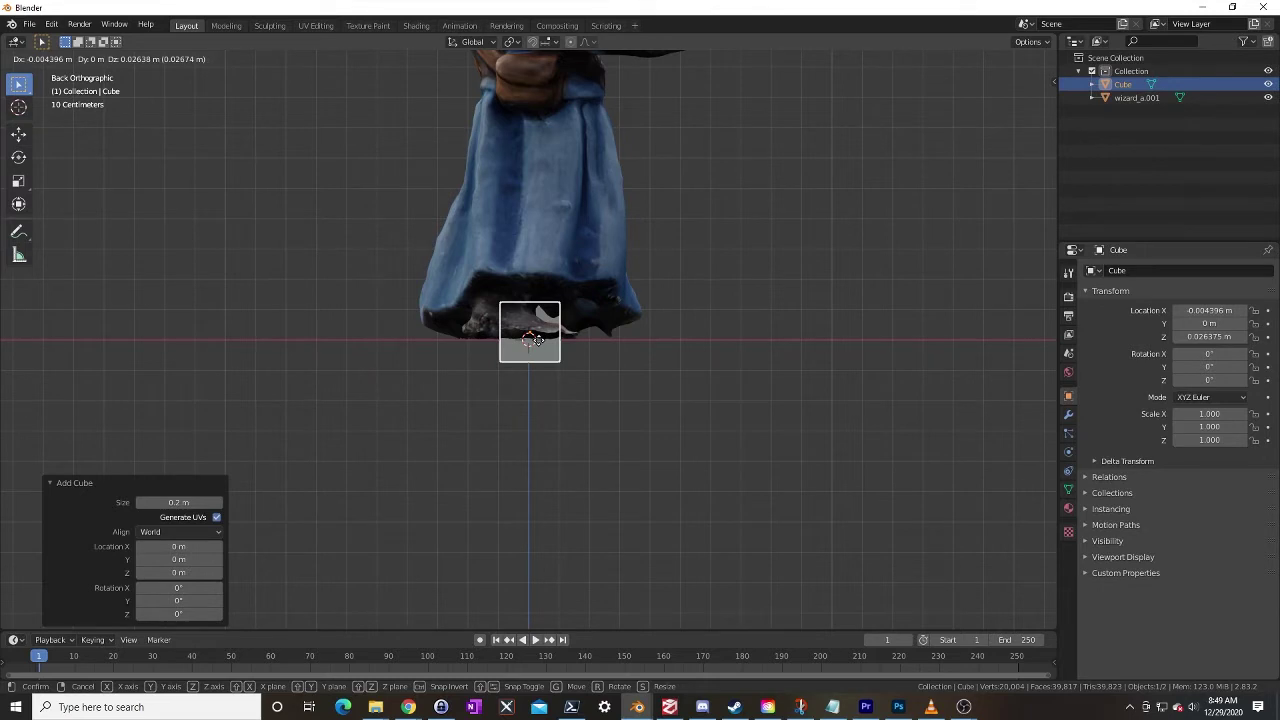
key(z)
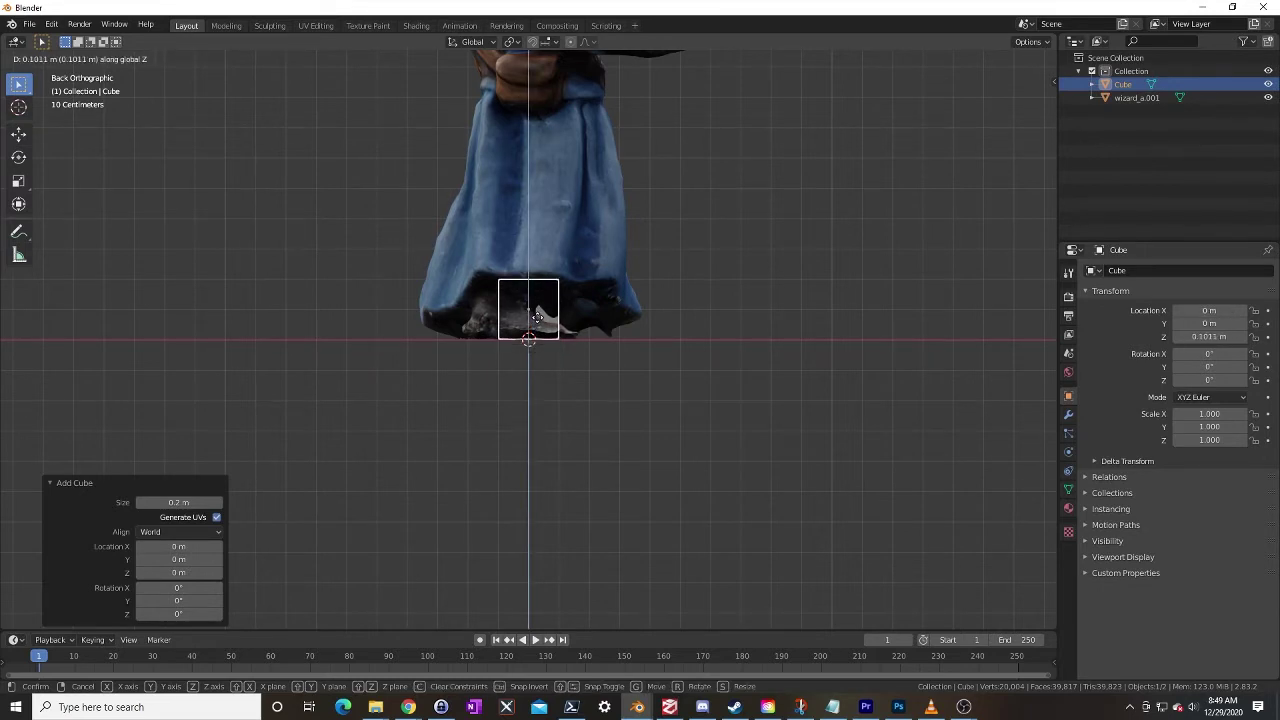
click(537, 317)
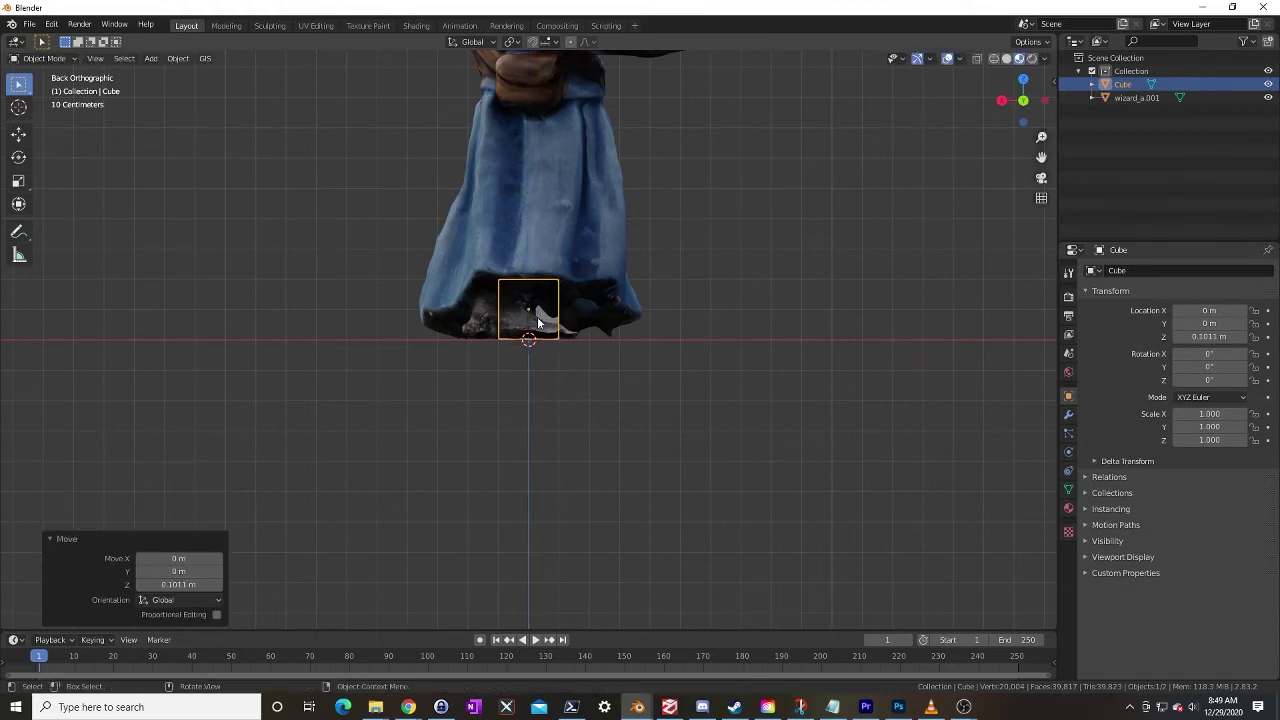
middle_drag(698, 380, 477, 388)
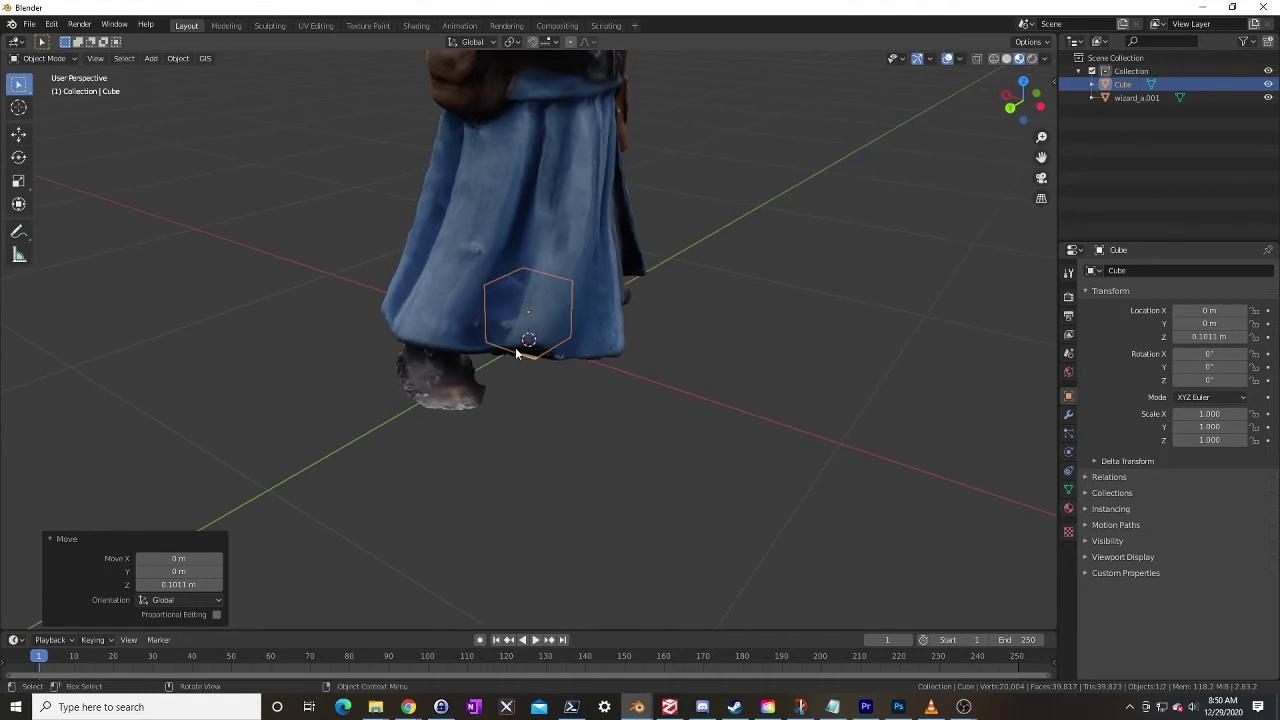
Start a Wavefront OBJ export into C:\miniPhotoGrammerty with file name tutorial_collider
click(27, 30)
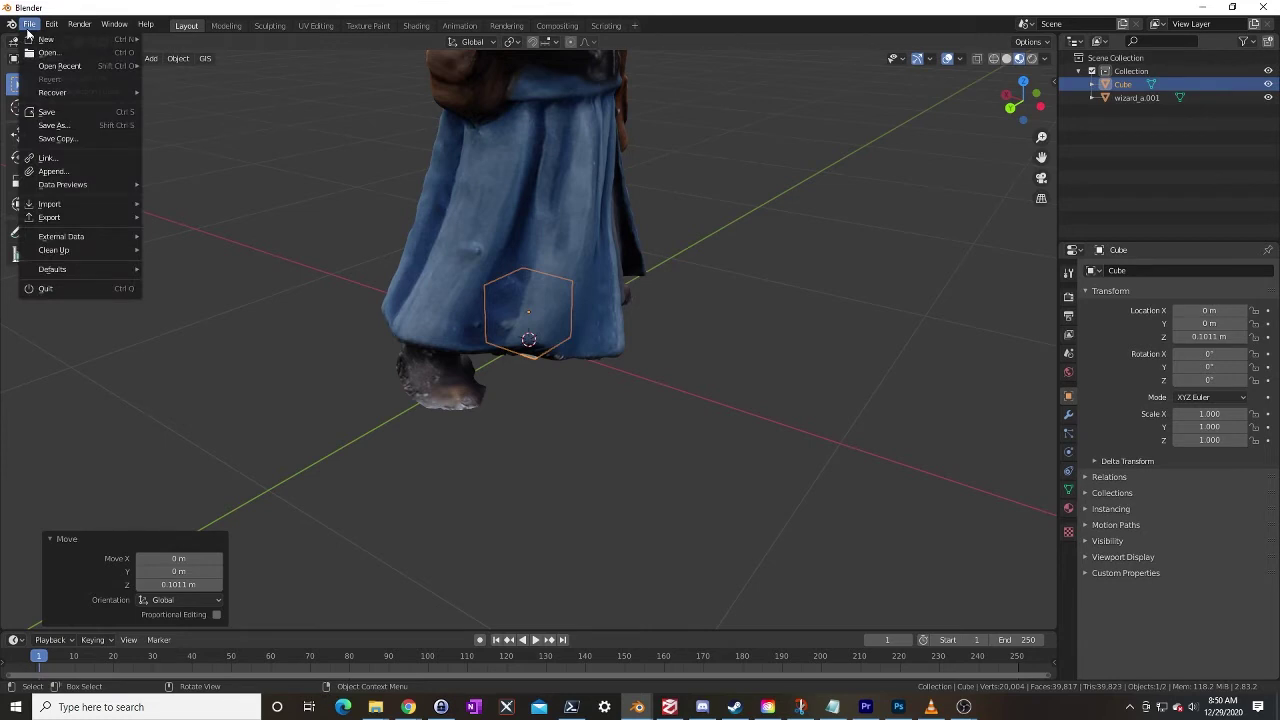
mouse_move(70, 218)
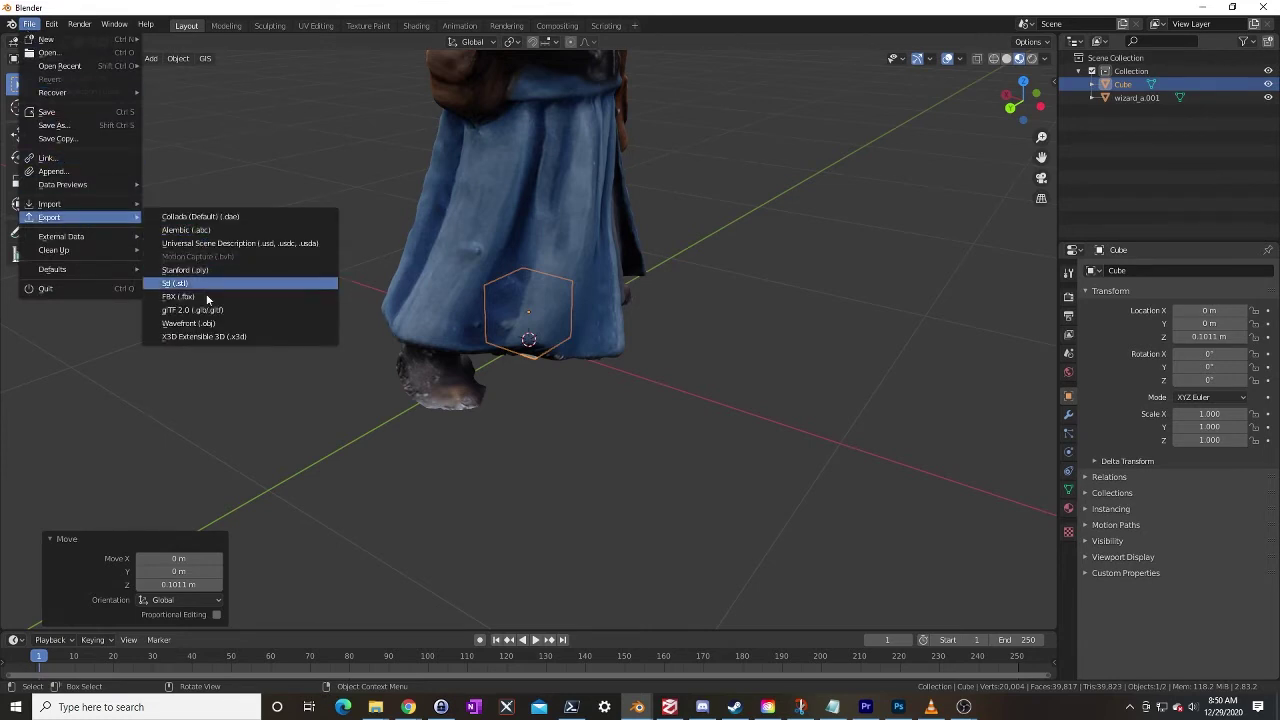
click(203, 324)
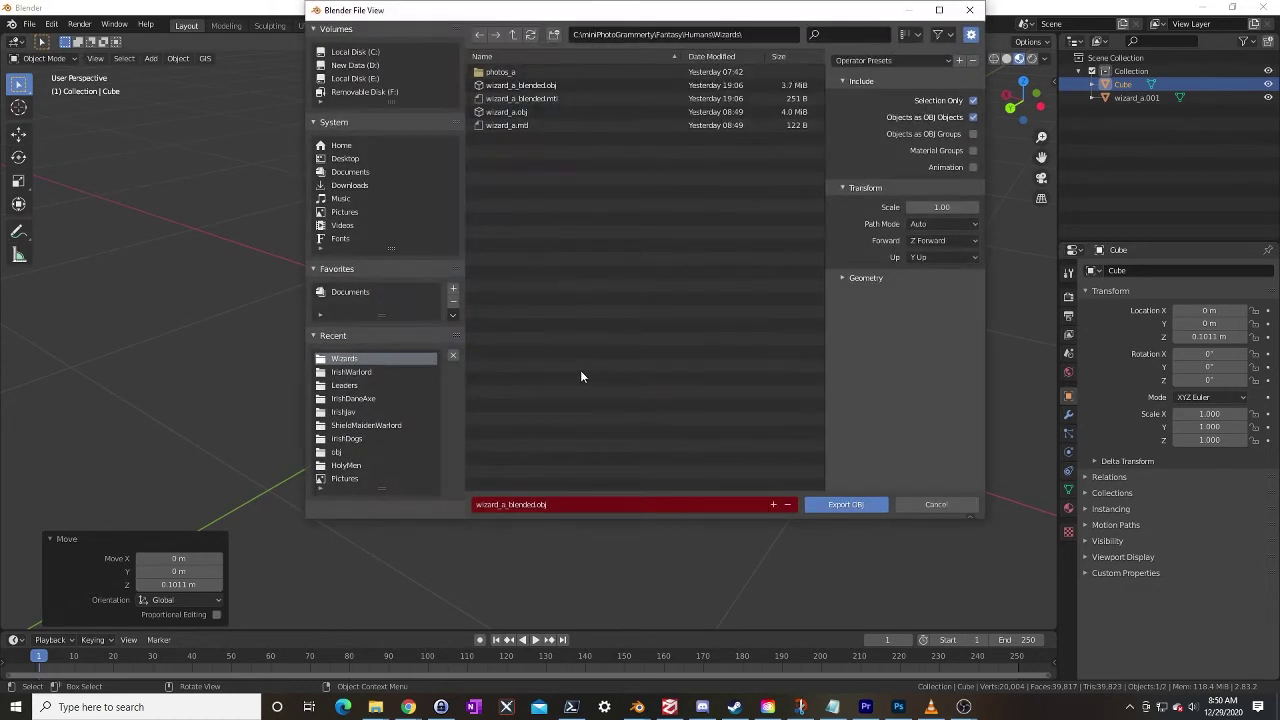
click(514, 40)
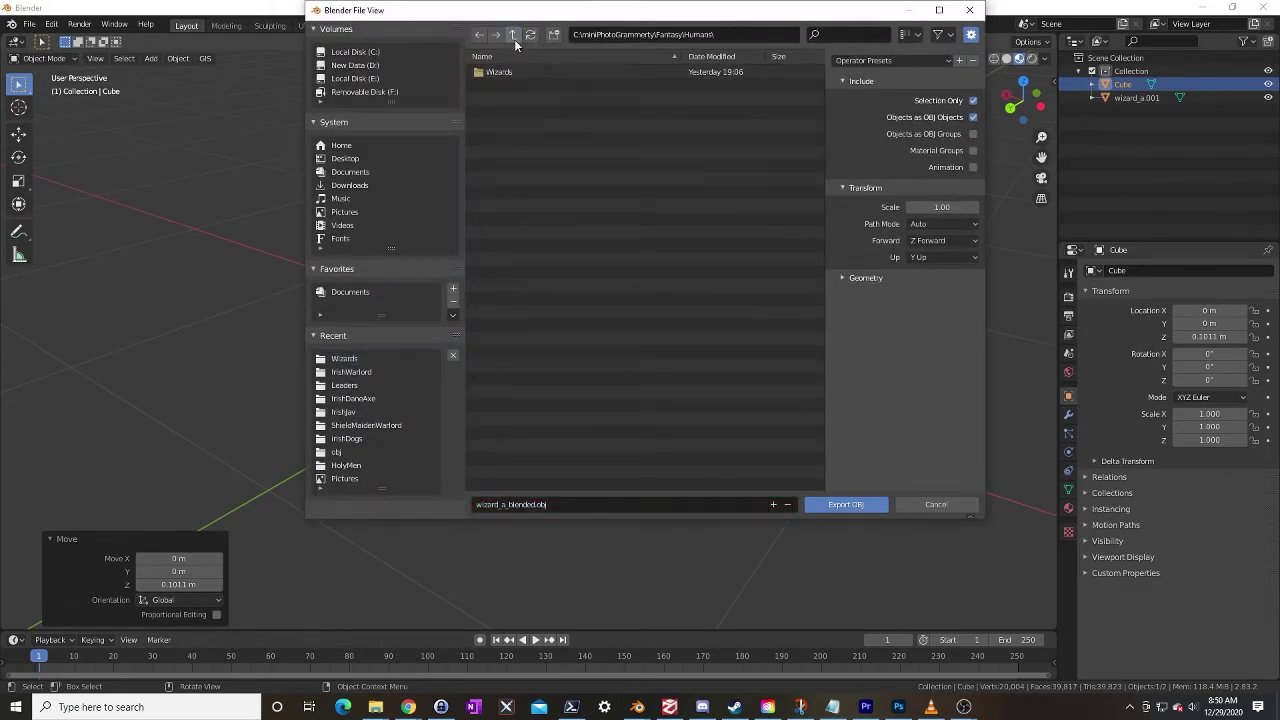
click(513, 38)
click(513, 38)
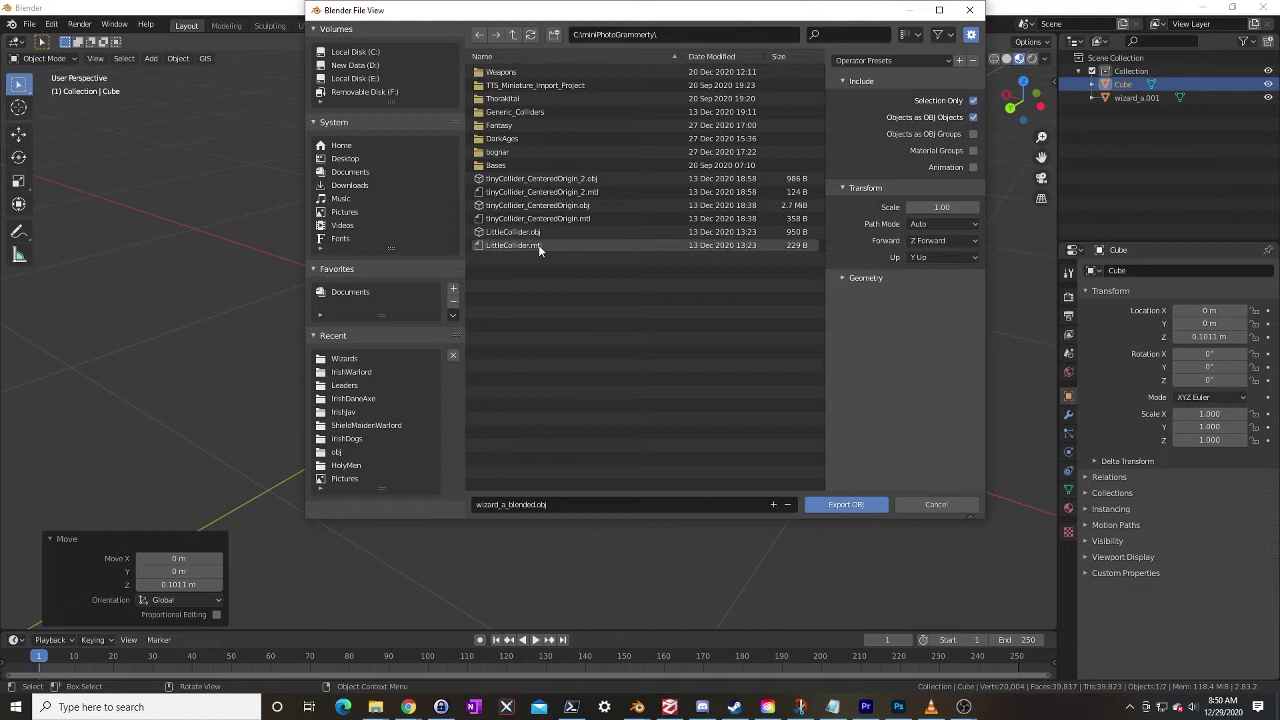
click(538, 504)
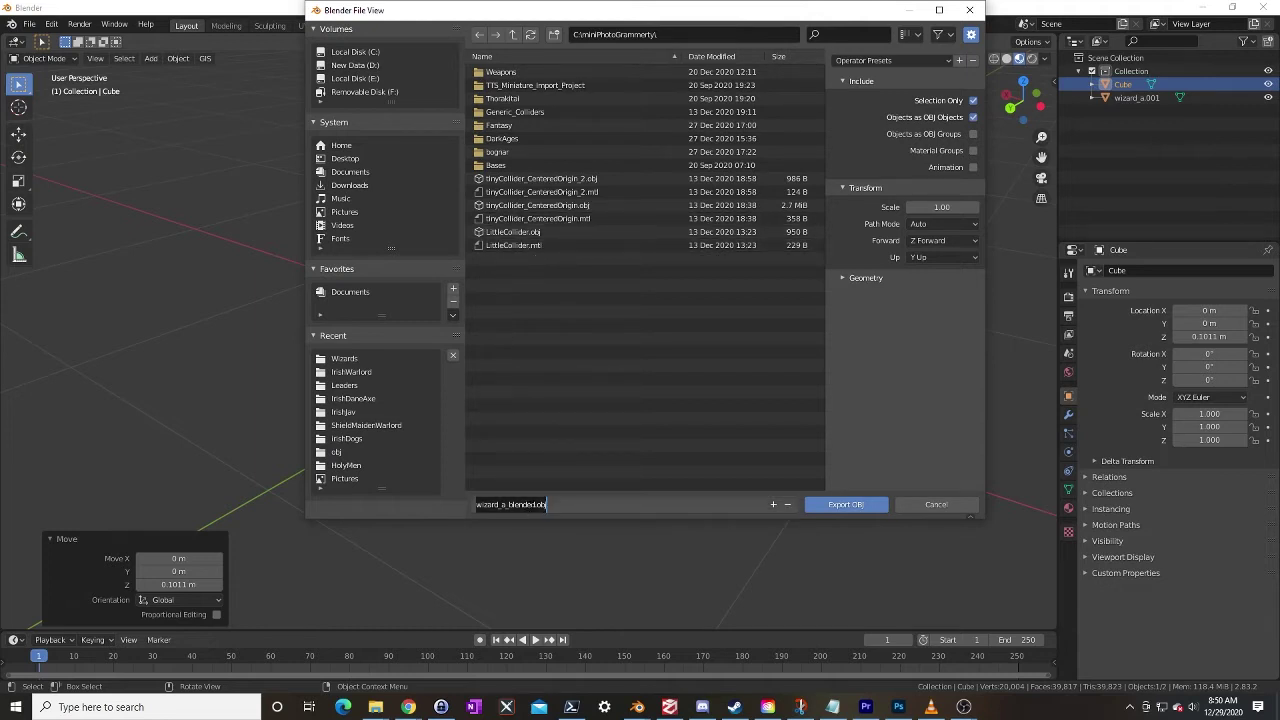
text(tutorial)
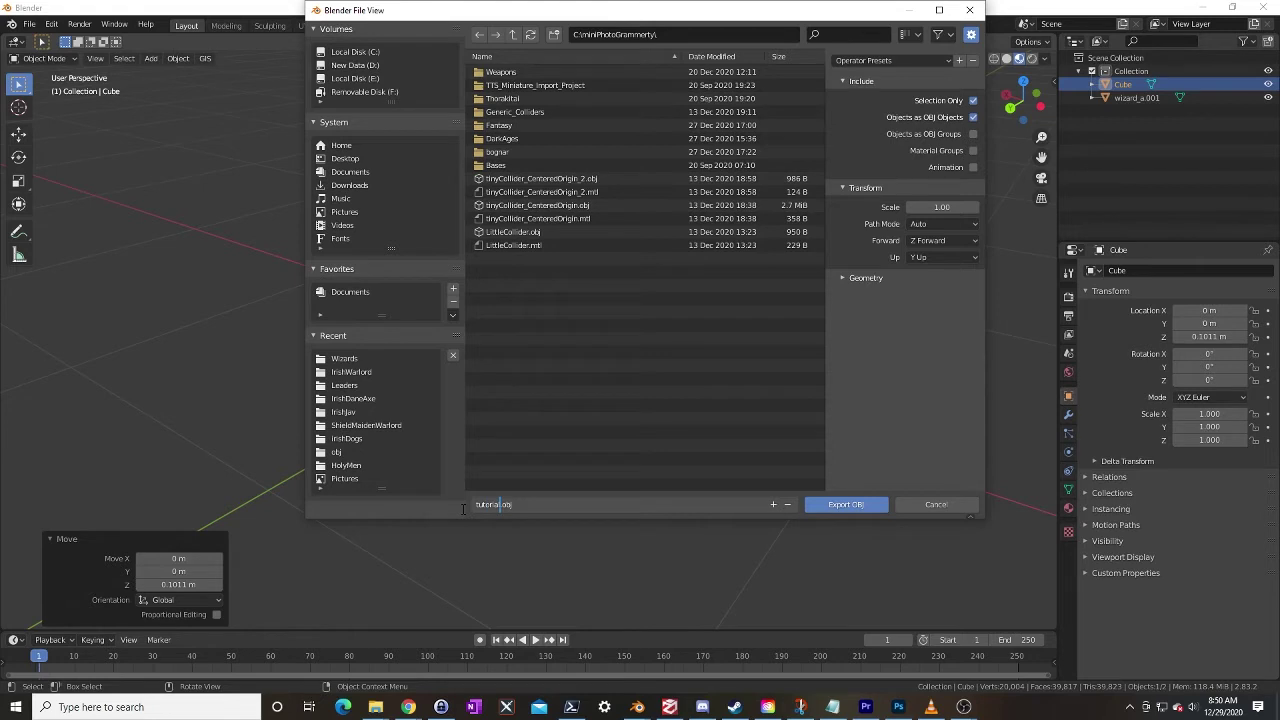
text(_collider)
key(Return)
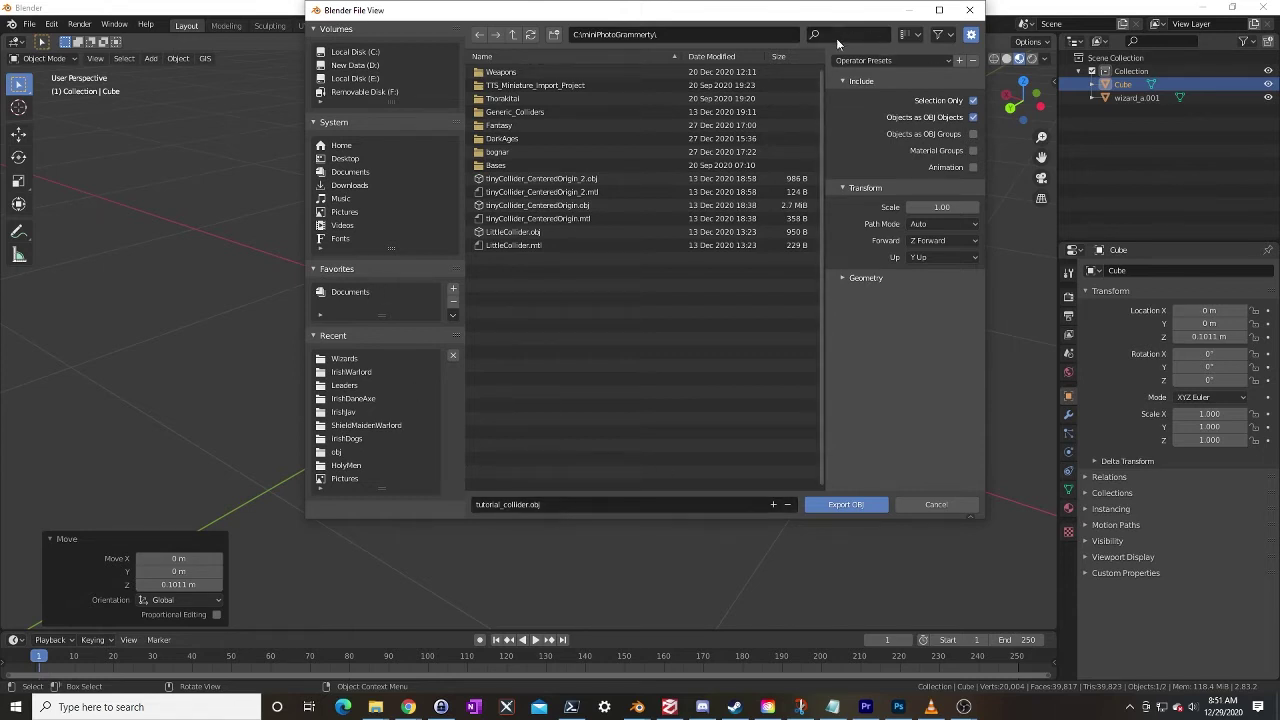
Apply the Its Export preset and export the collider as tutorial_collider.obj
click(908, 60)
click(907, 95)
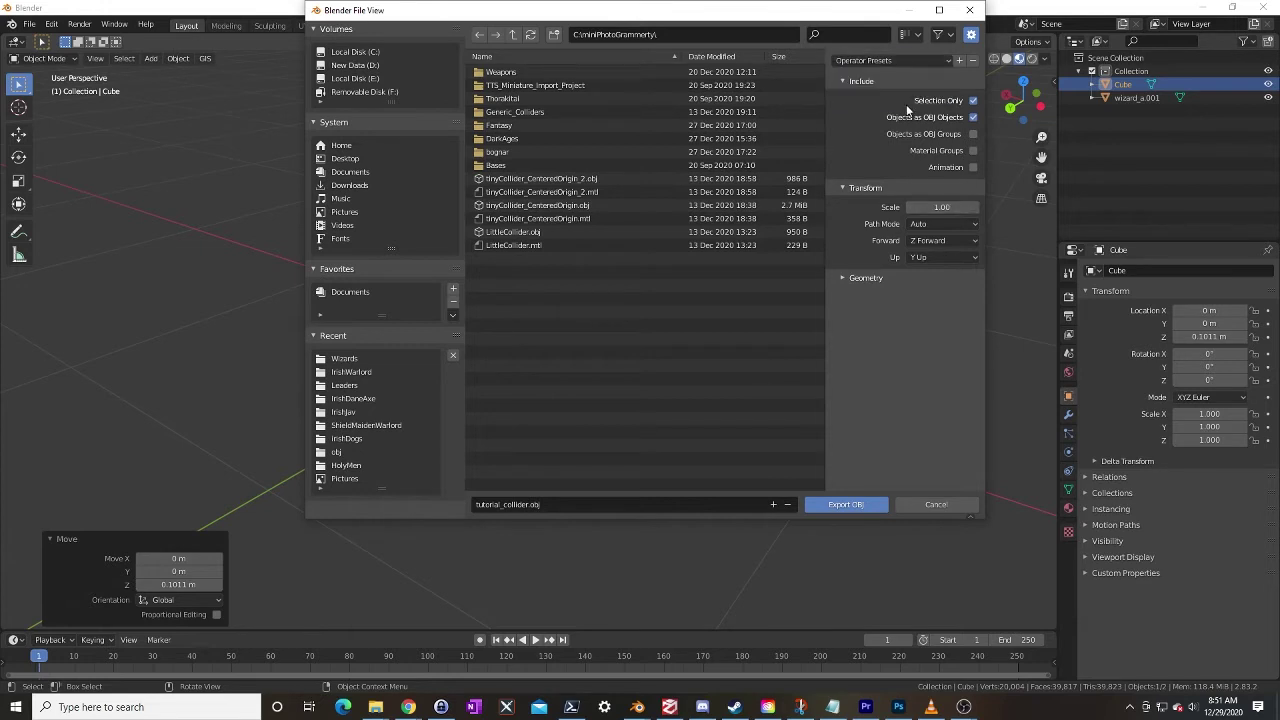
click(868, 60)
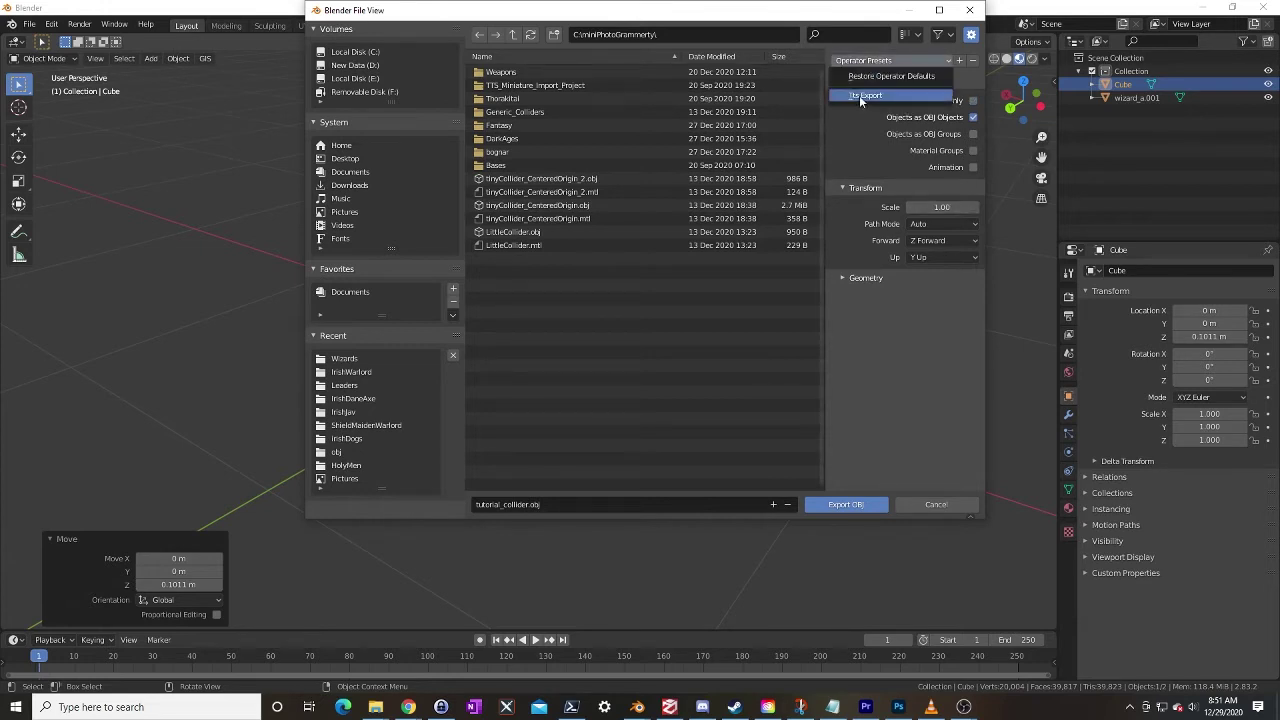
click(859, 95)
click(842, 277)
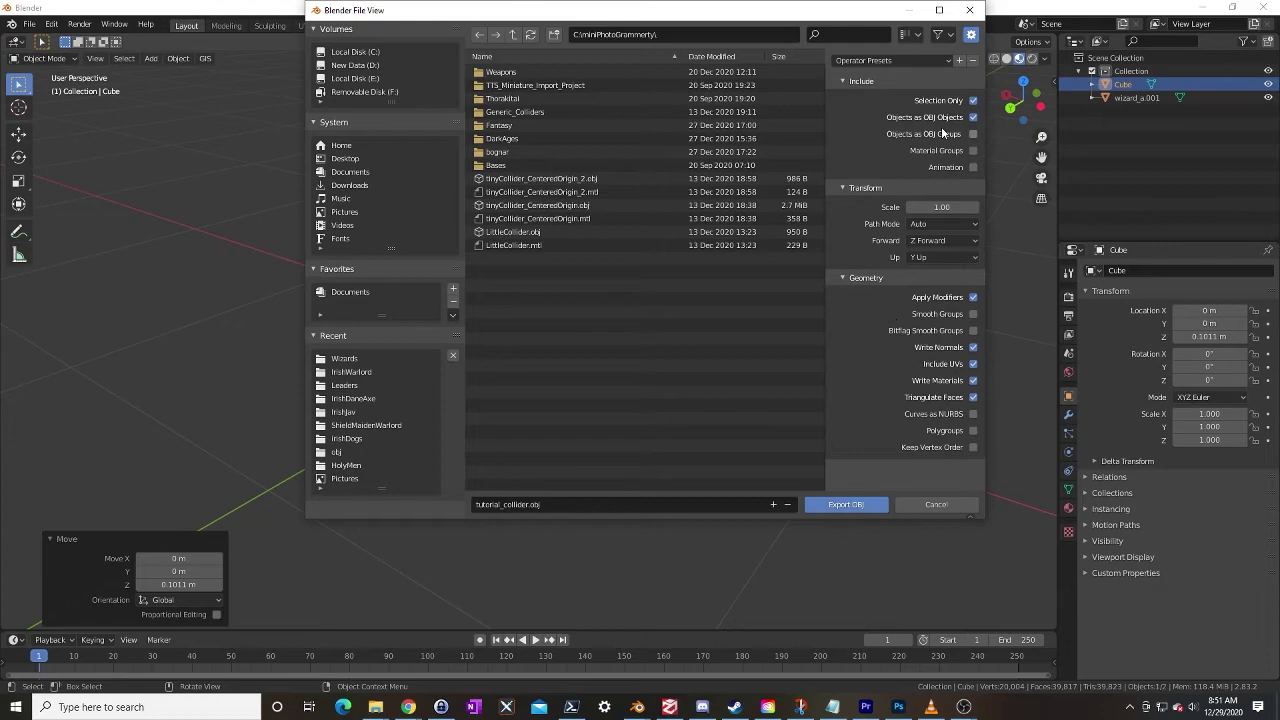
drag(865, 19, 850, 41)
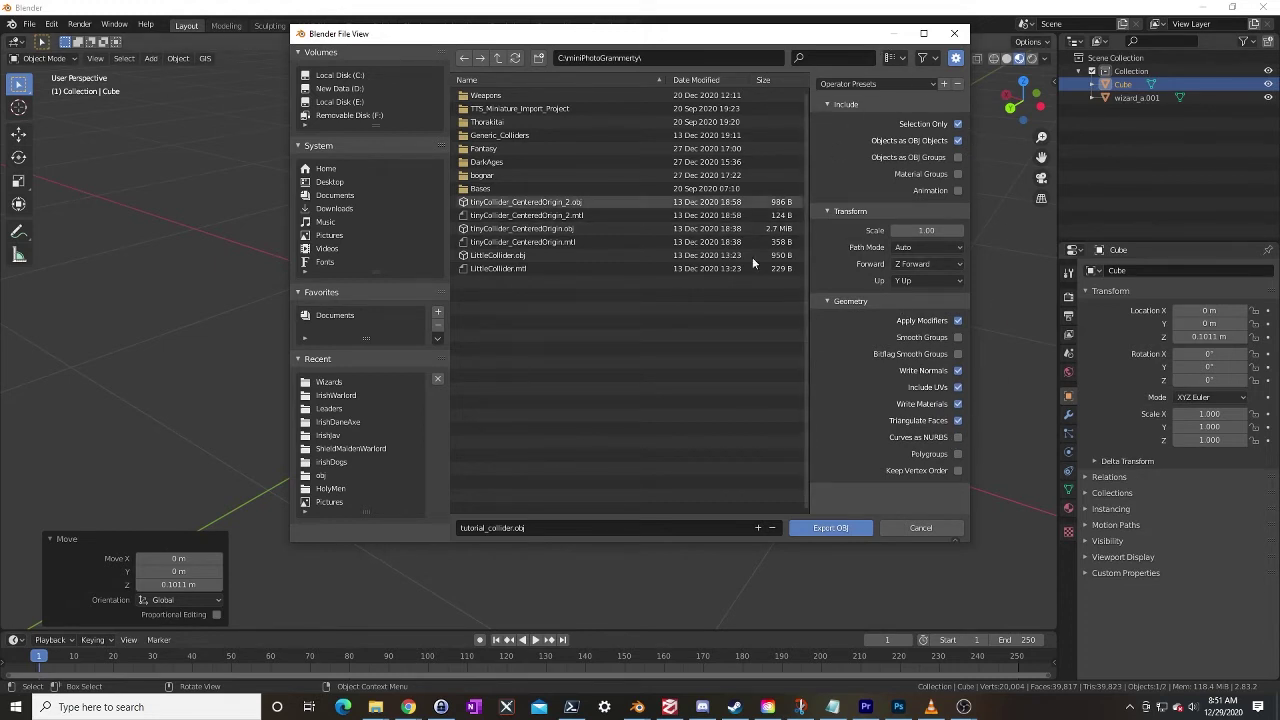
click(849, 535)
middle_drag(538, 423, 454, 462)
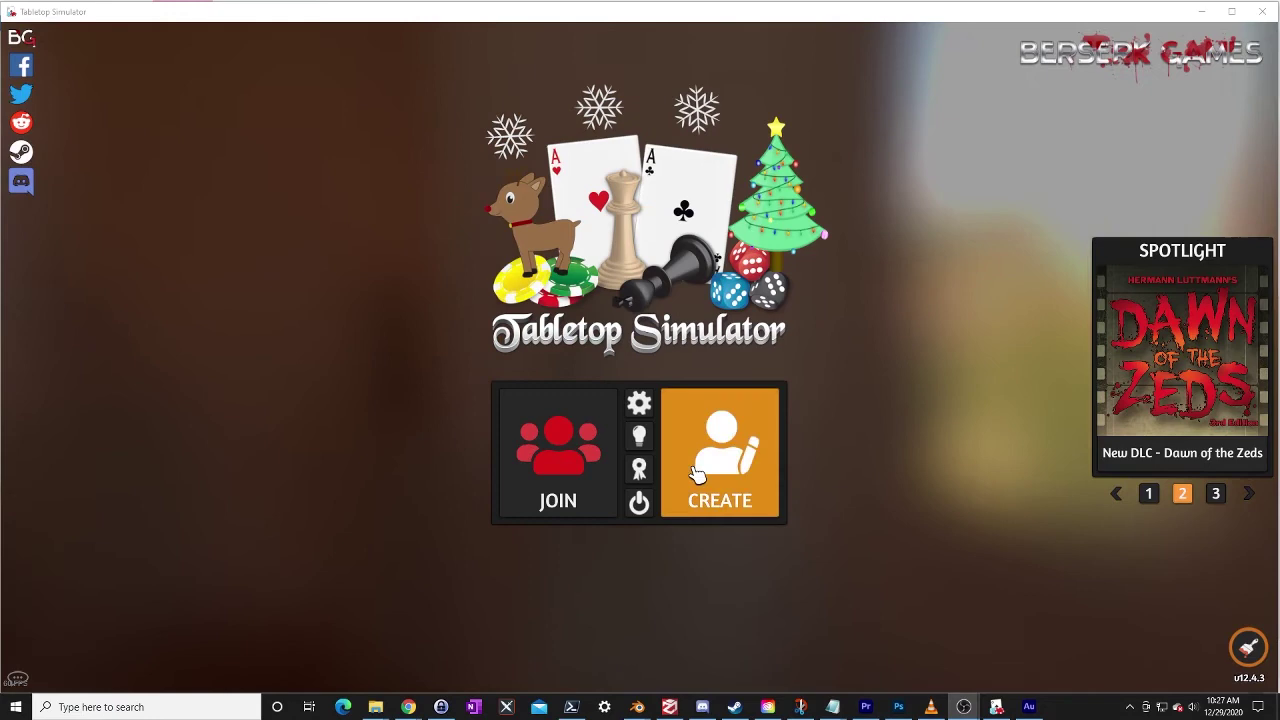
Start a singleplayer game and load the Flex Table found by searching 'table'
click(697, 474)
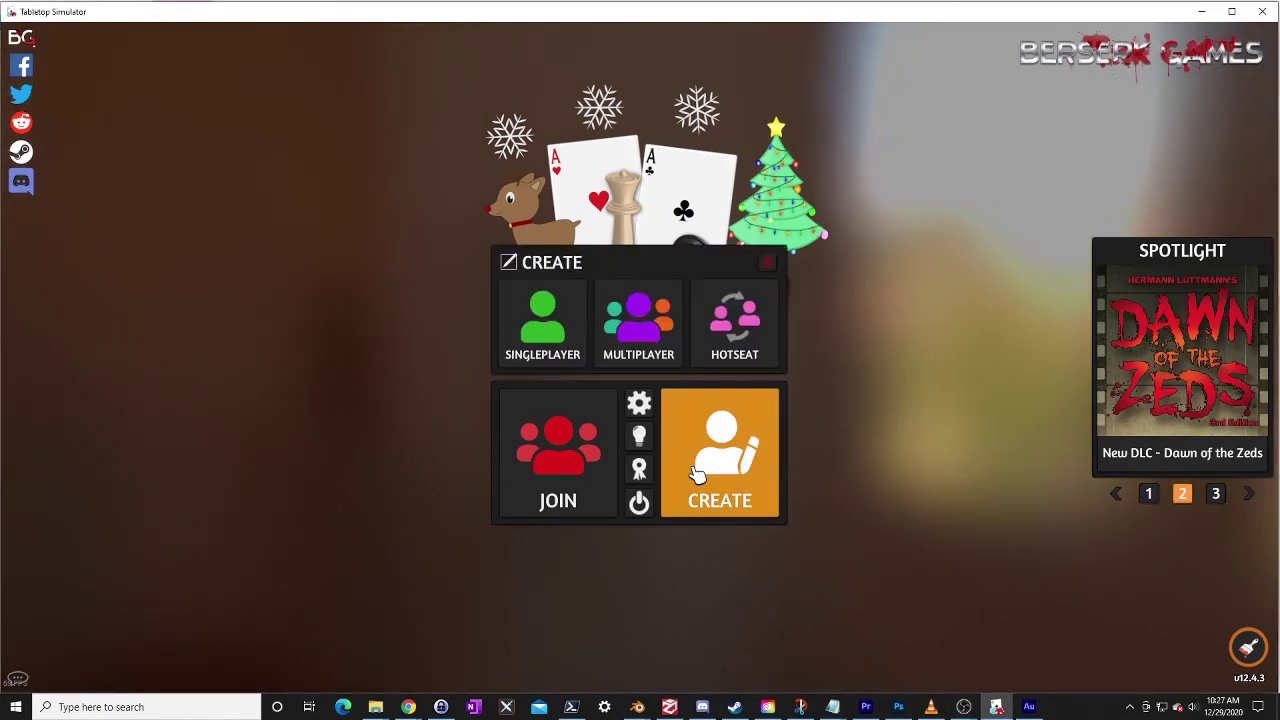
click(566, 350)
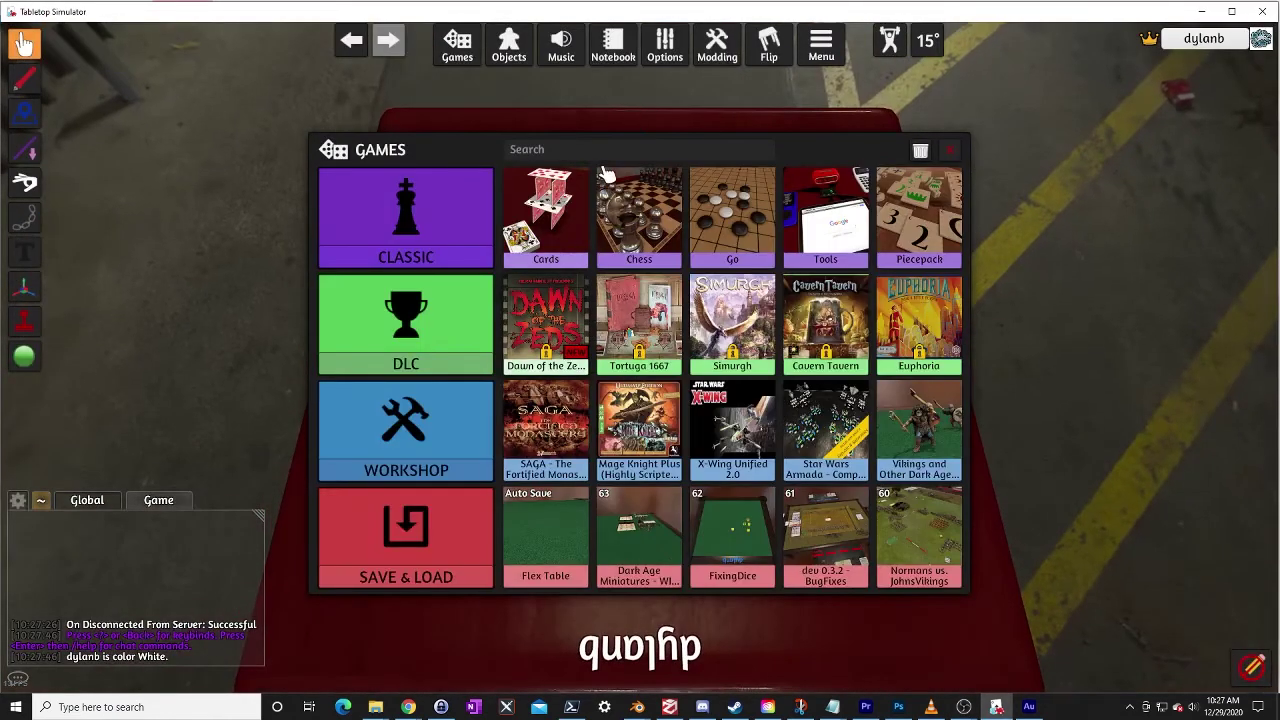
text(t)
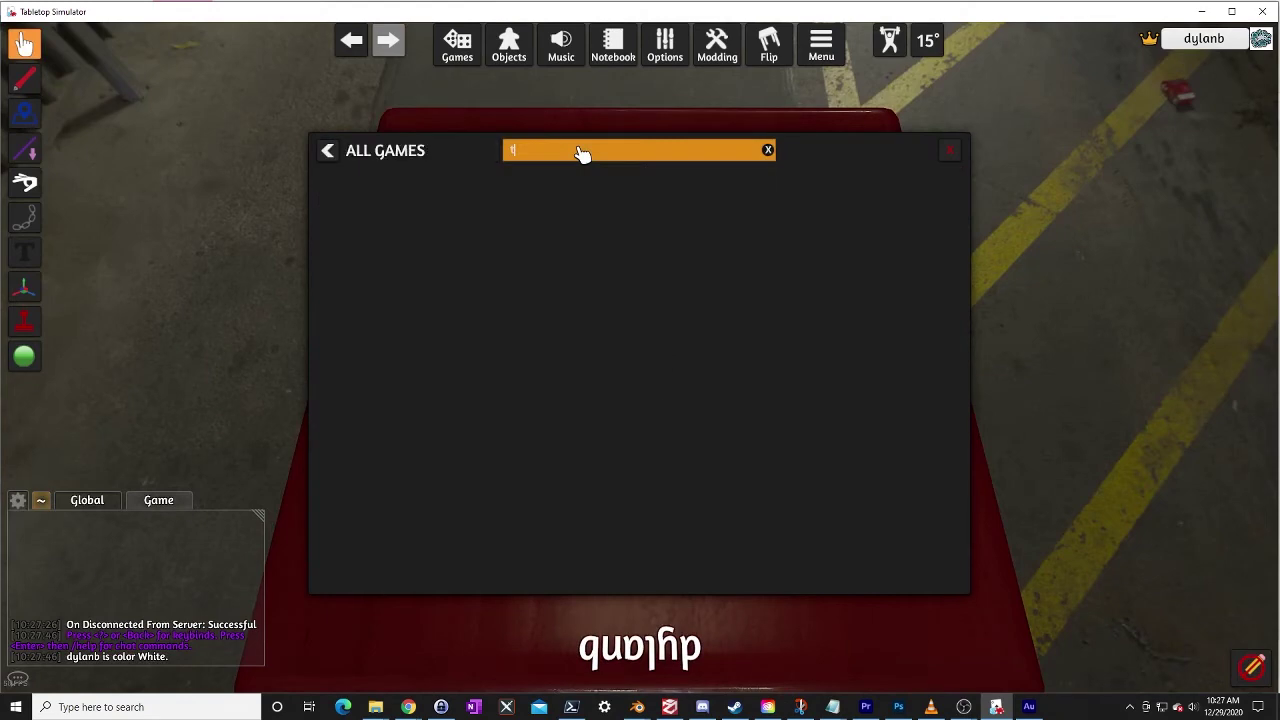
text(able)
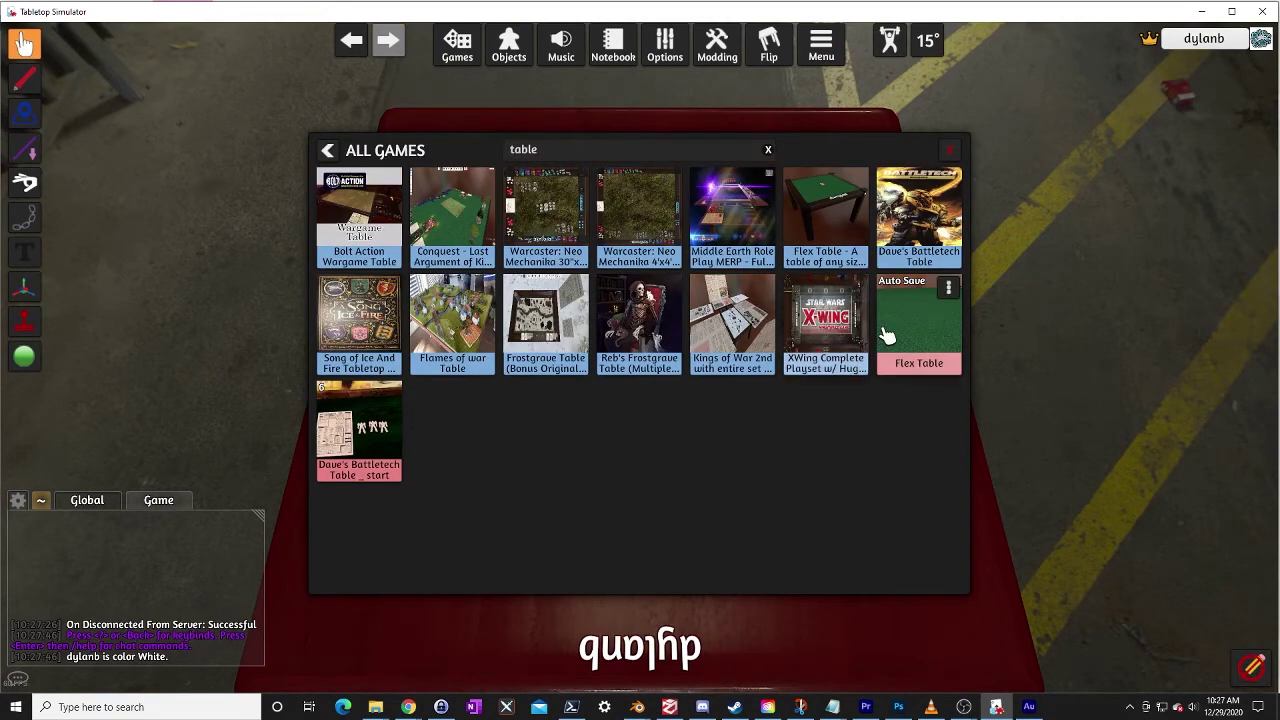
click(910, 355)
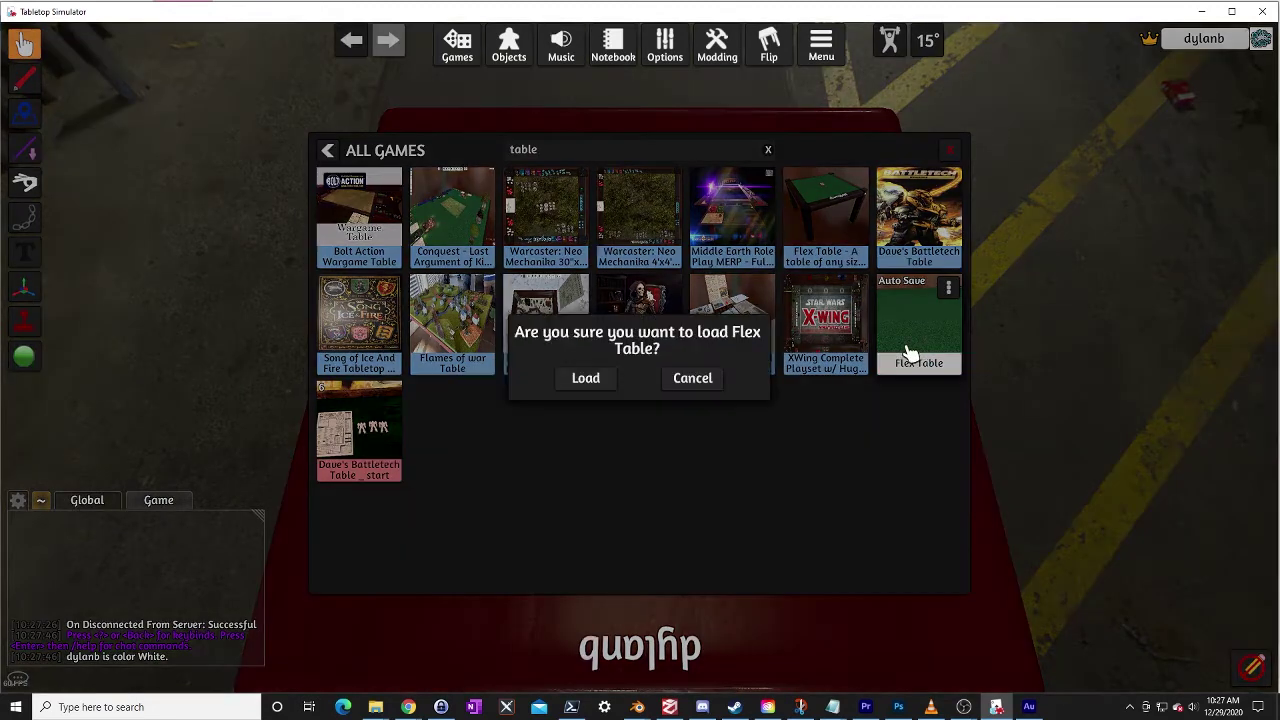
click(586, 380)
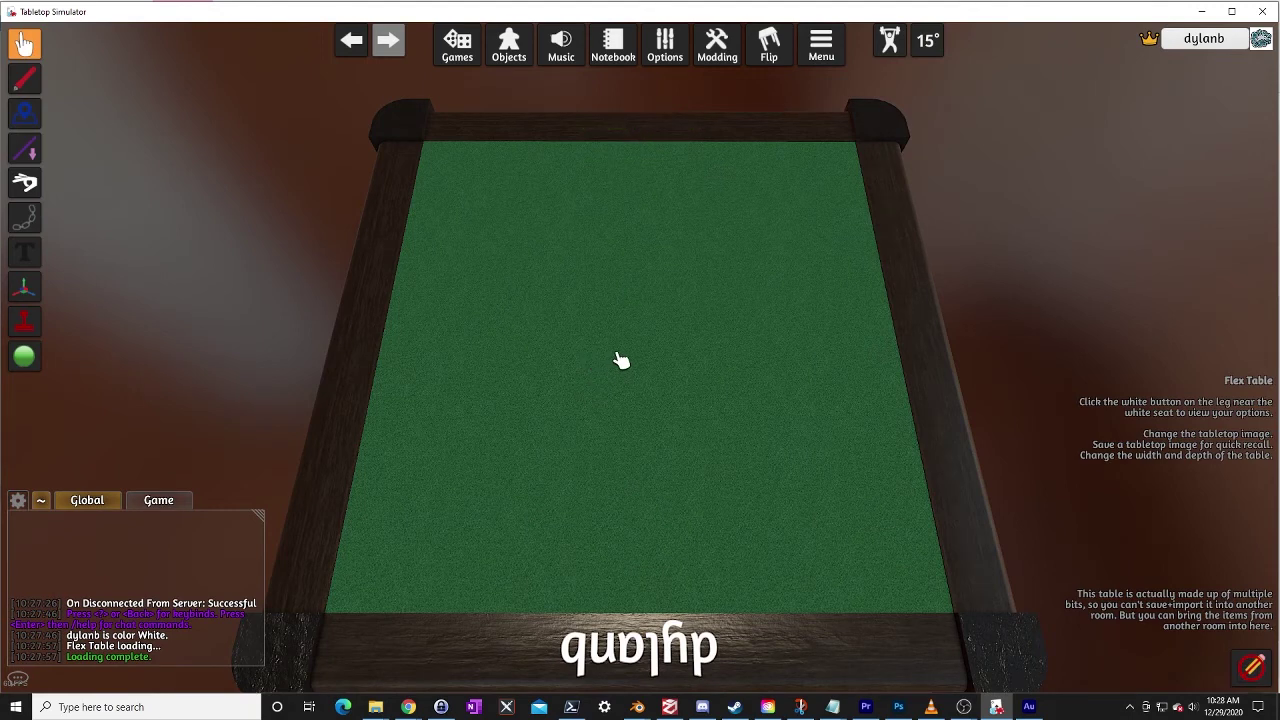
scroll(636, 367, up, 2)
scroll(634, 366, down, 2)
right_drag(634, 366, 654, 337)
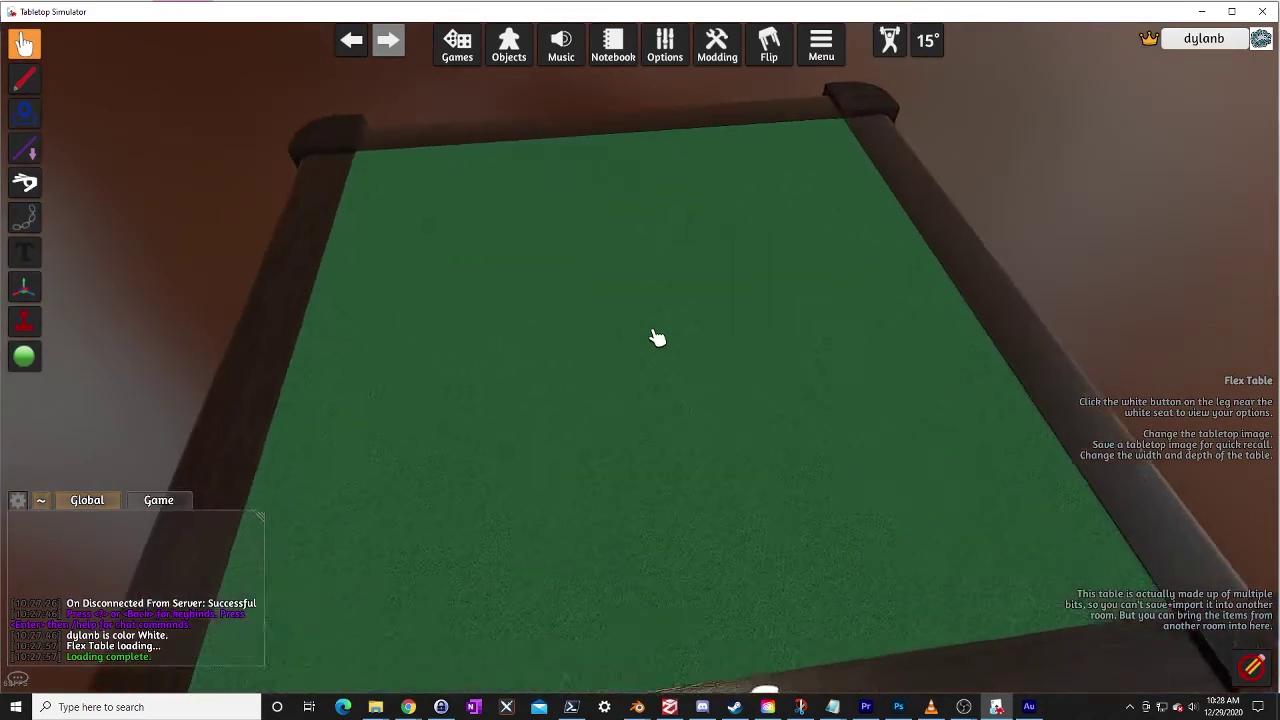
Place a Custom Model component on the table
click(509, 48)
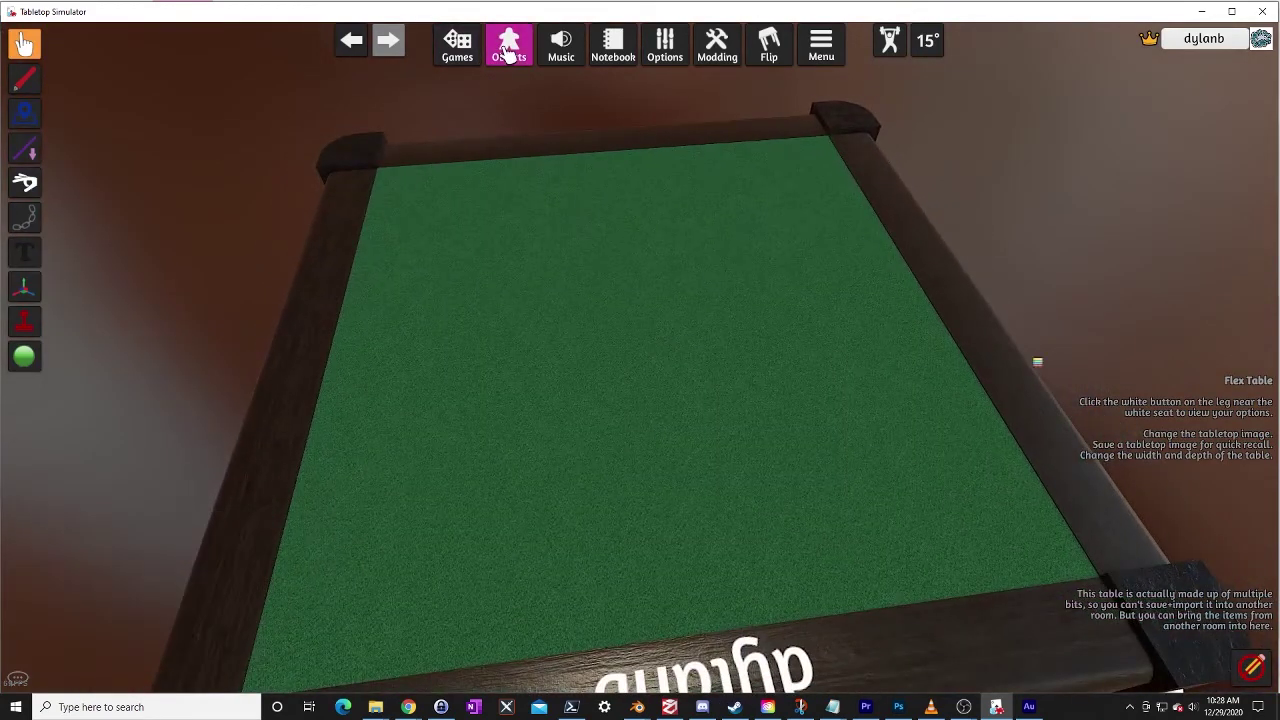
click(1131, 202)
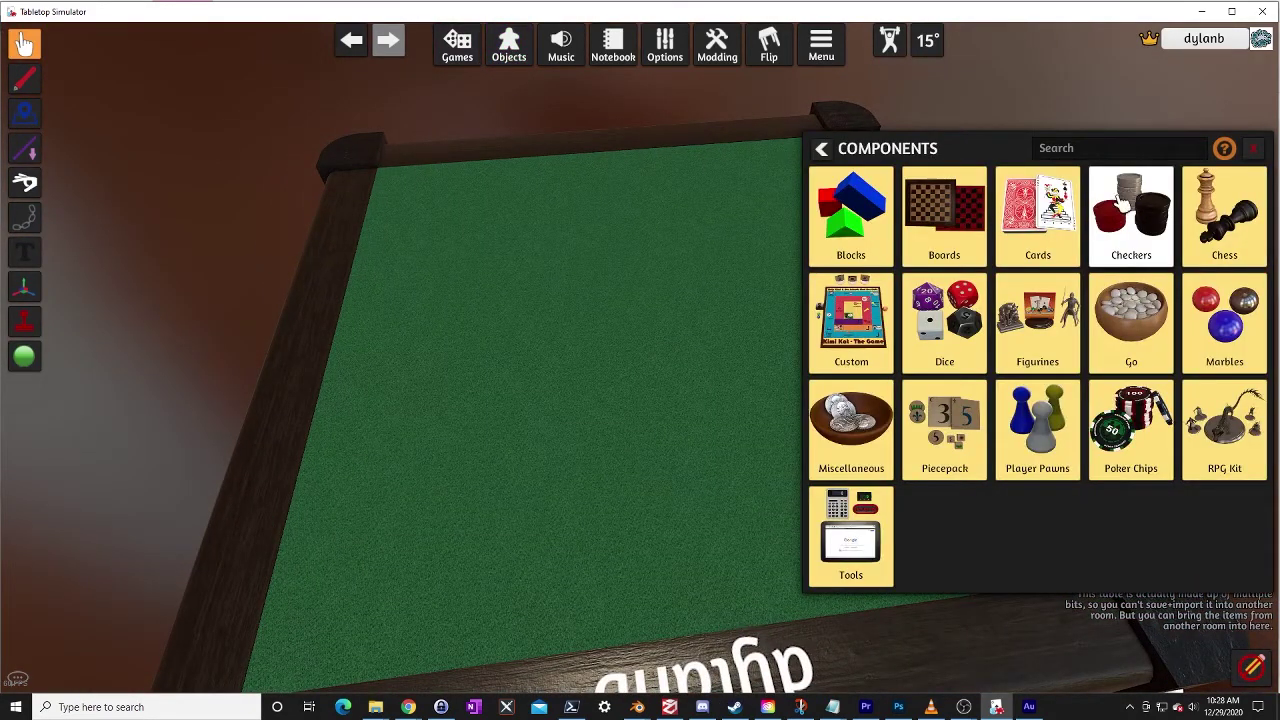
click(853, 335)
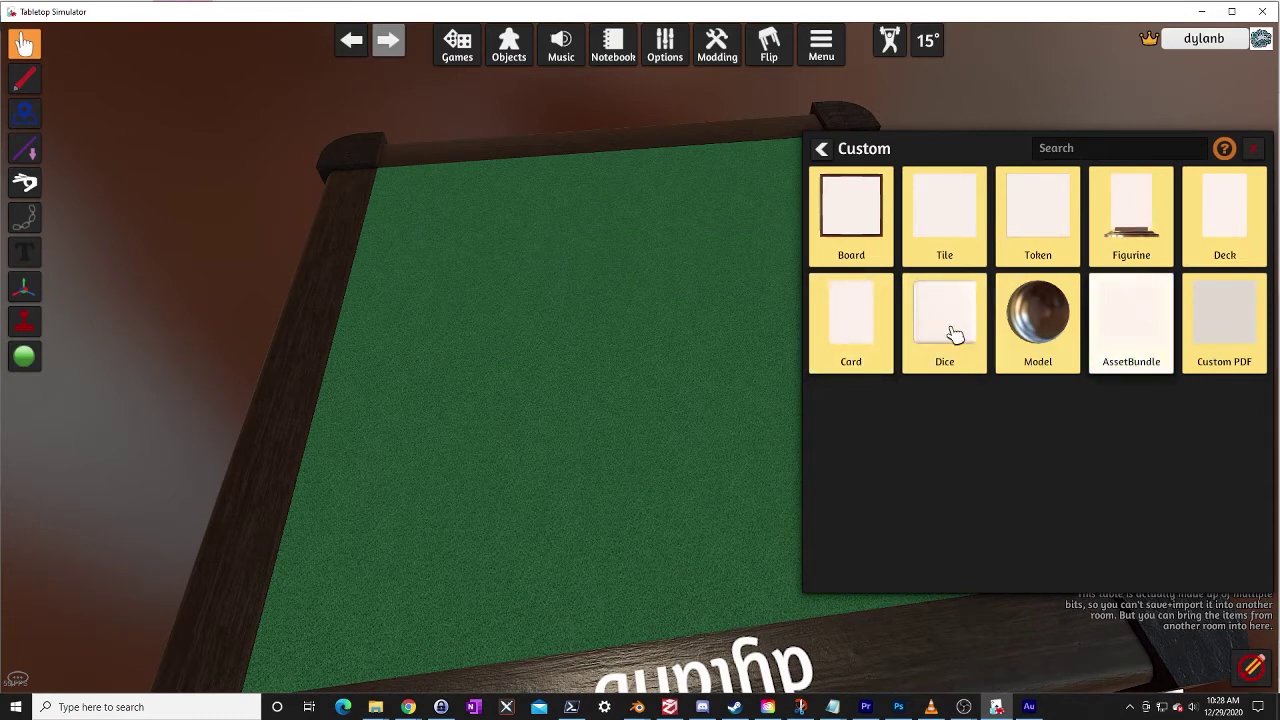
click(1037, 318)
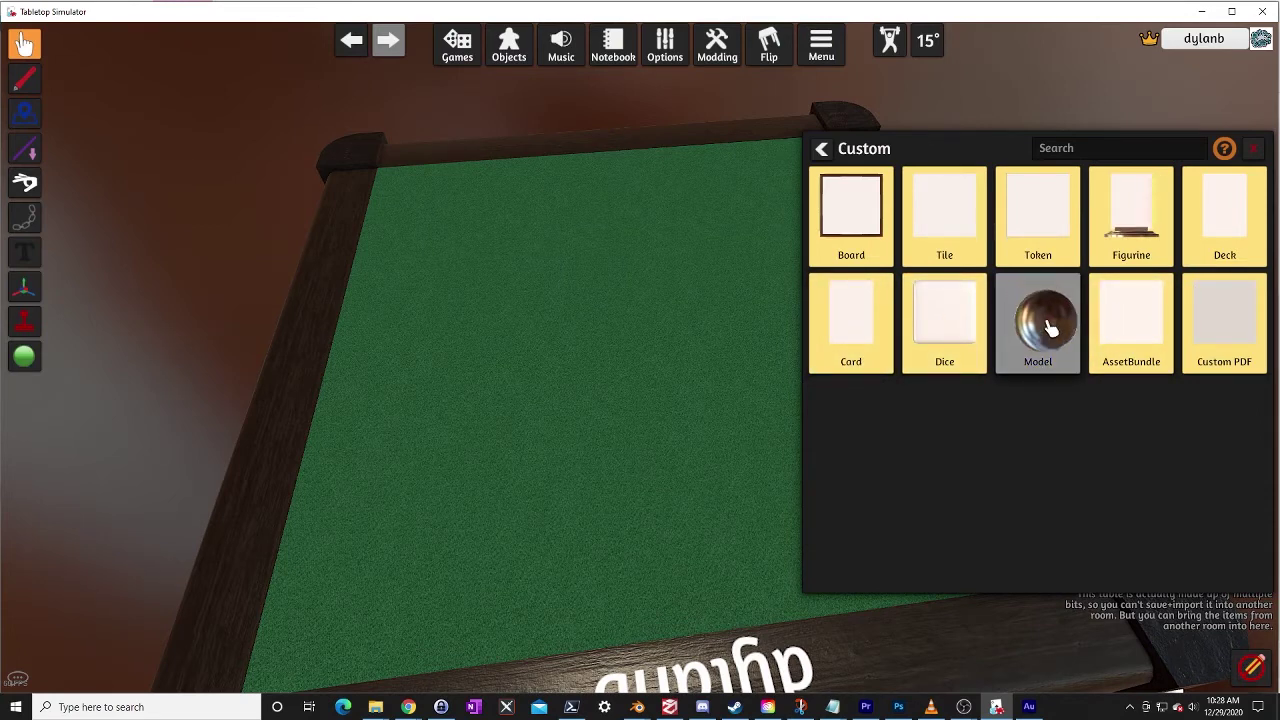
click(618, 318)
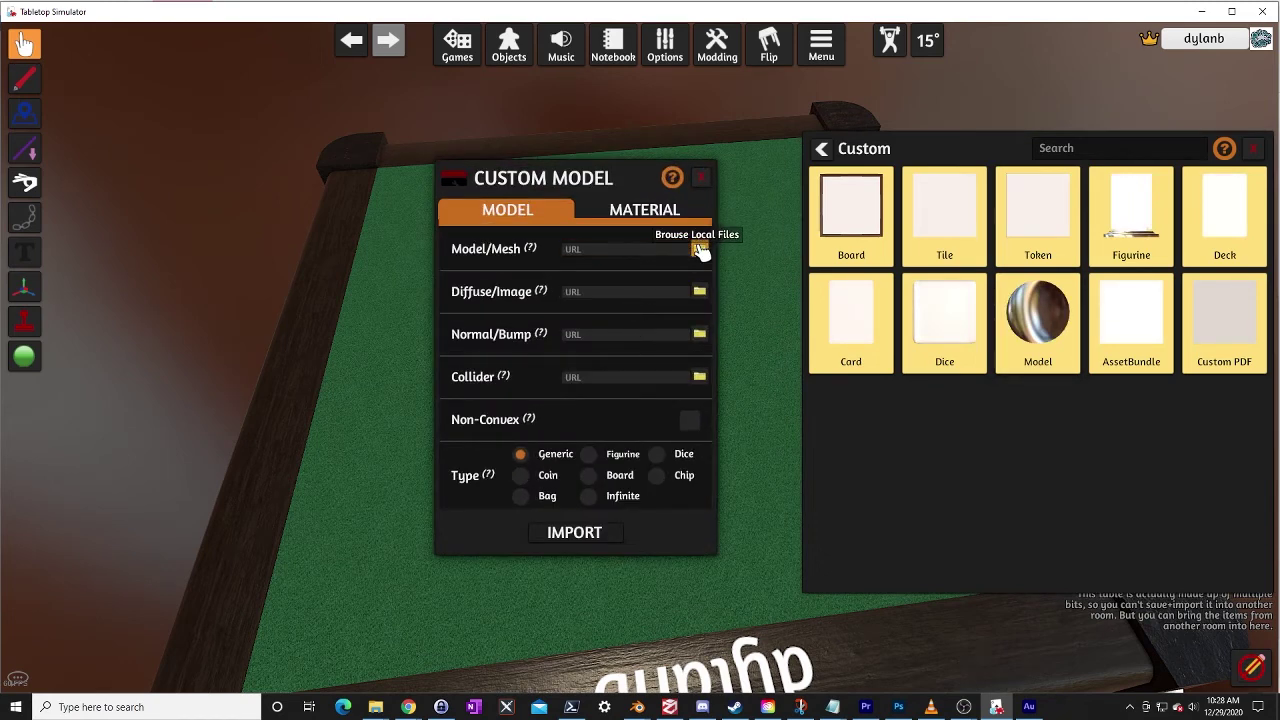
Upload wizard_a_blended.obj from Fantasy > Humans to the cloud as the Model/Mesh
click(700, 250)
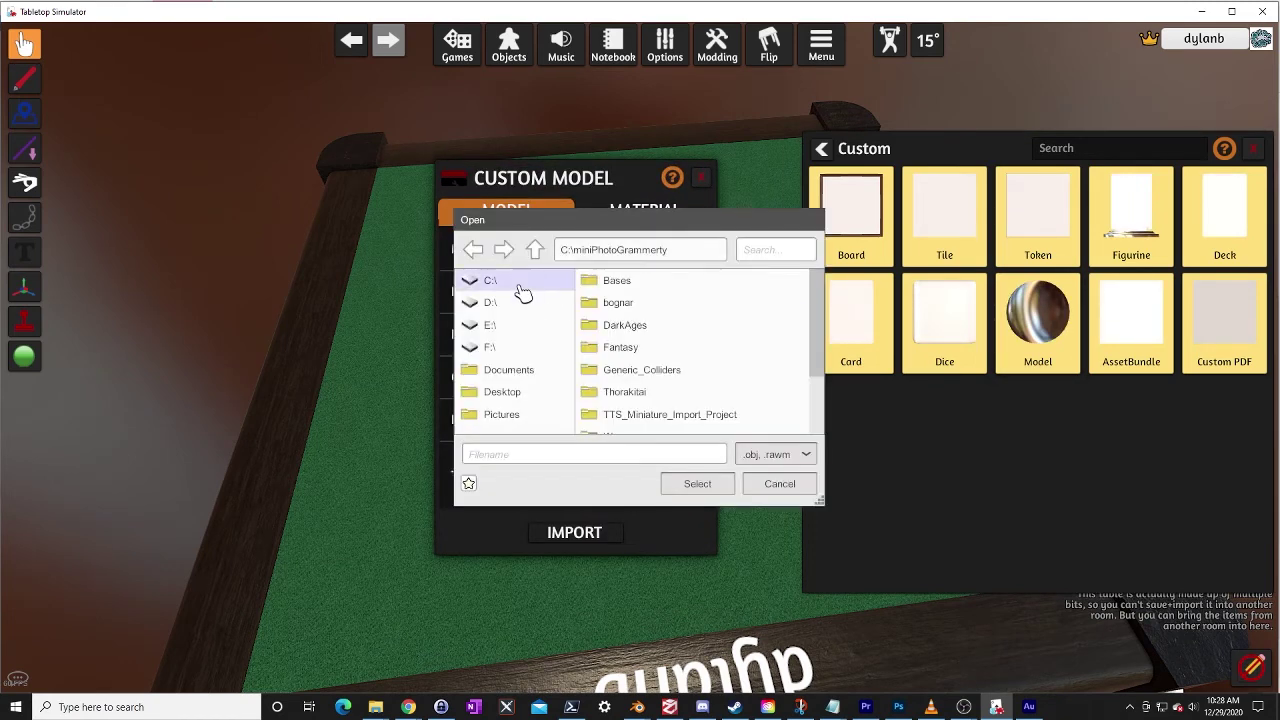
double_click(640, 349)
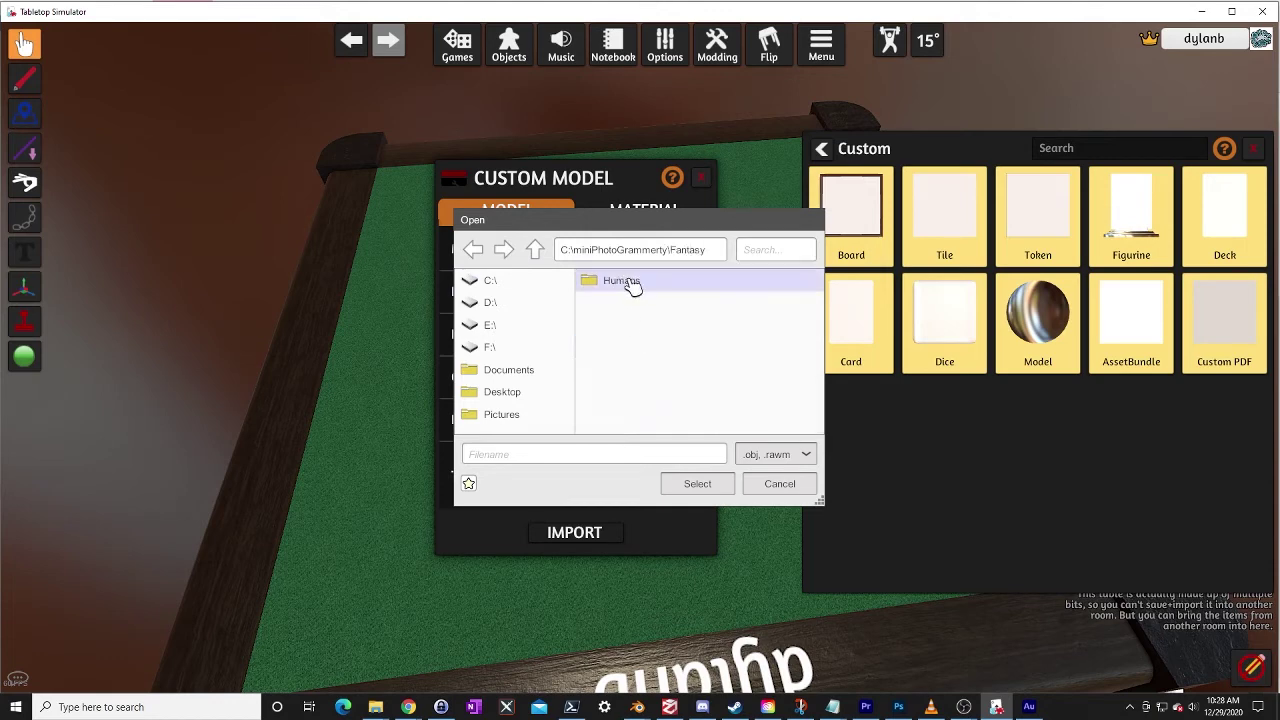
click(630, 283)
double_click(632, 285)
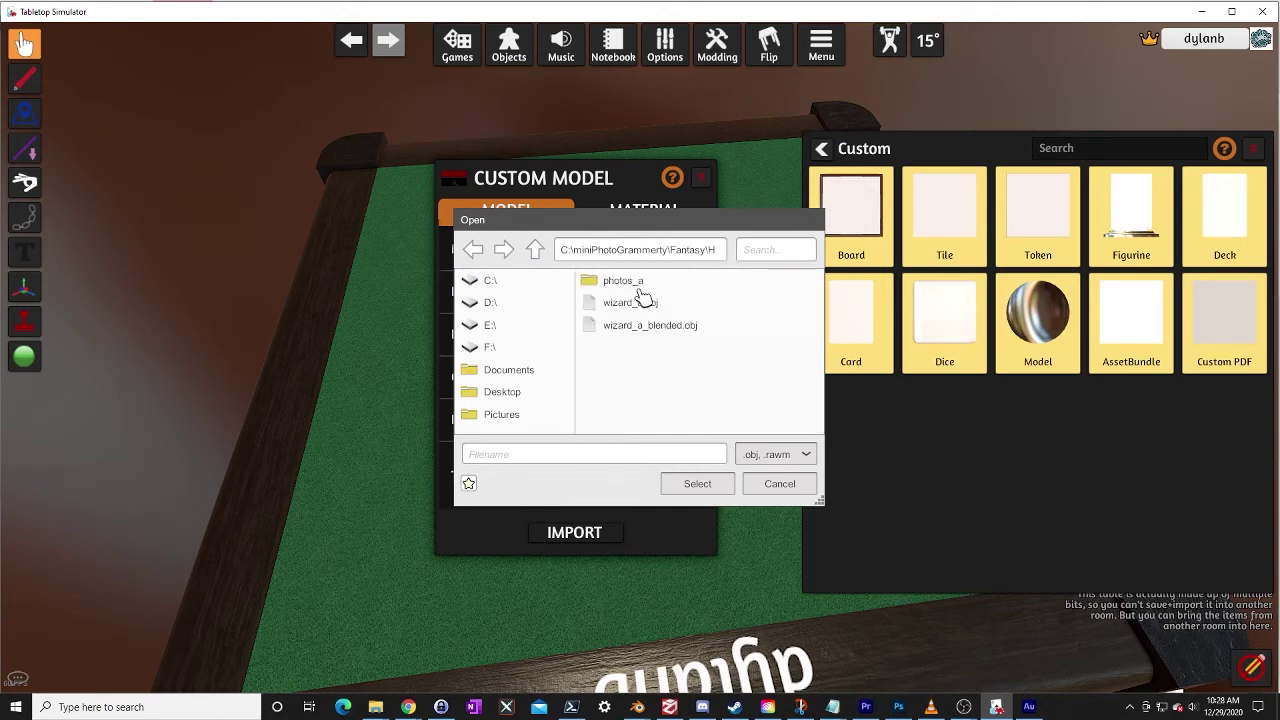
click(655, 328)
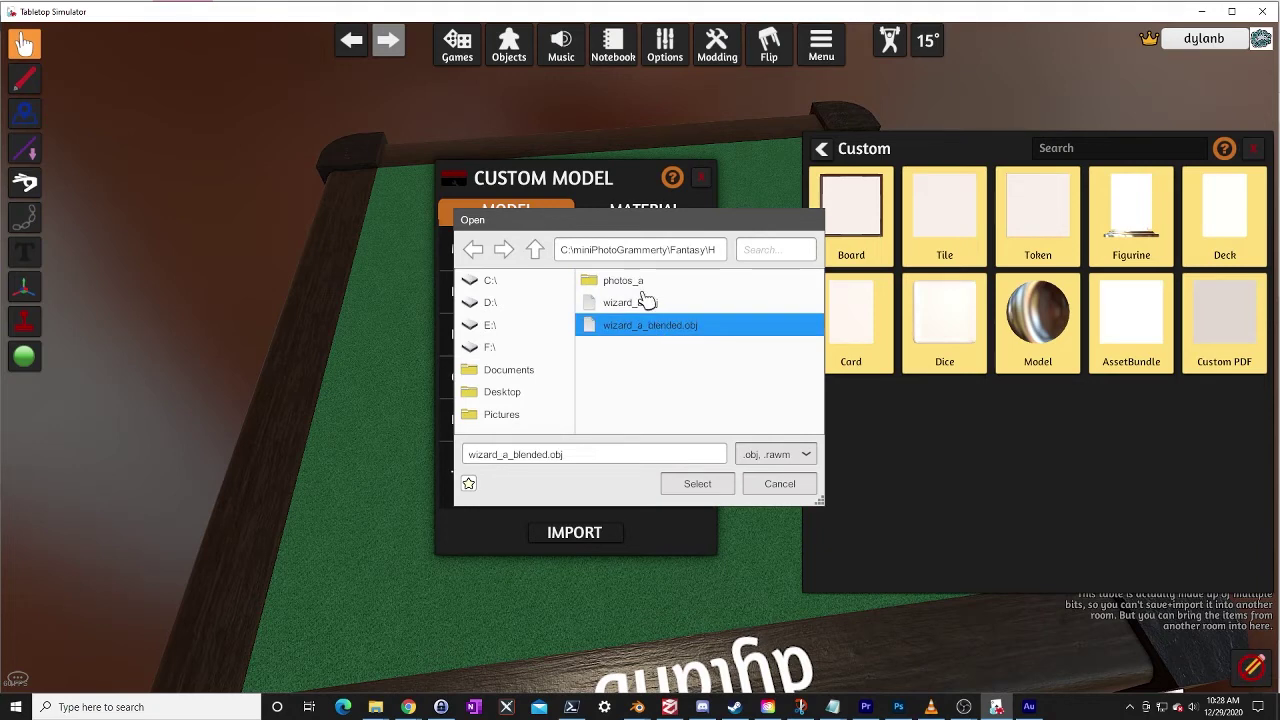
click(705, 488)
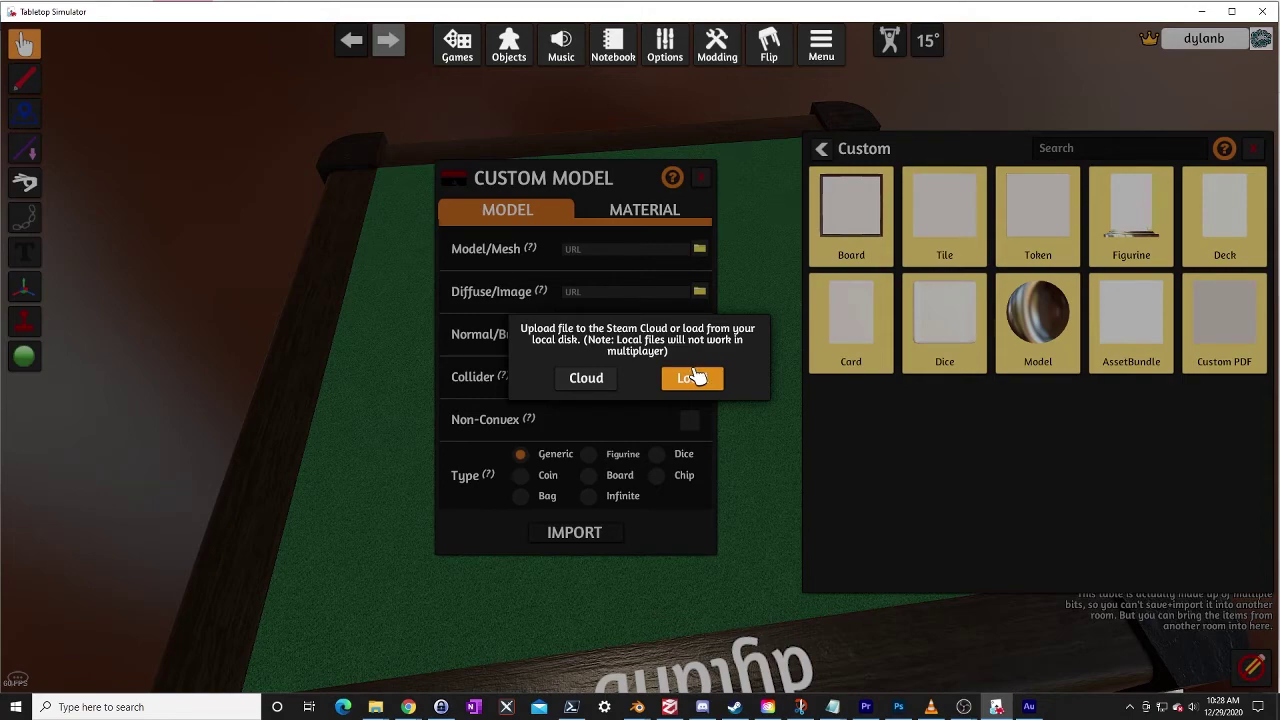
click(587, 380)
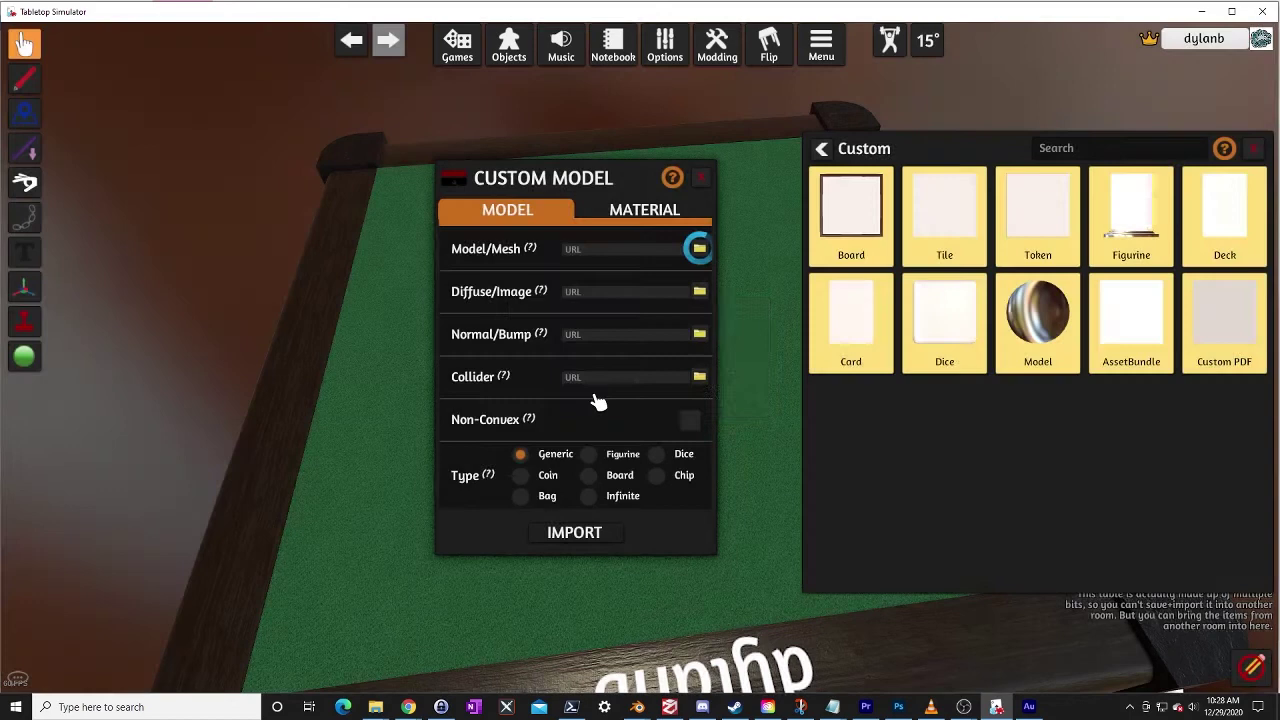
Set Diffuse/Image to wizard_a.jpg and upload it to the cloud
click(699, 291)
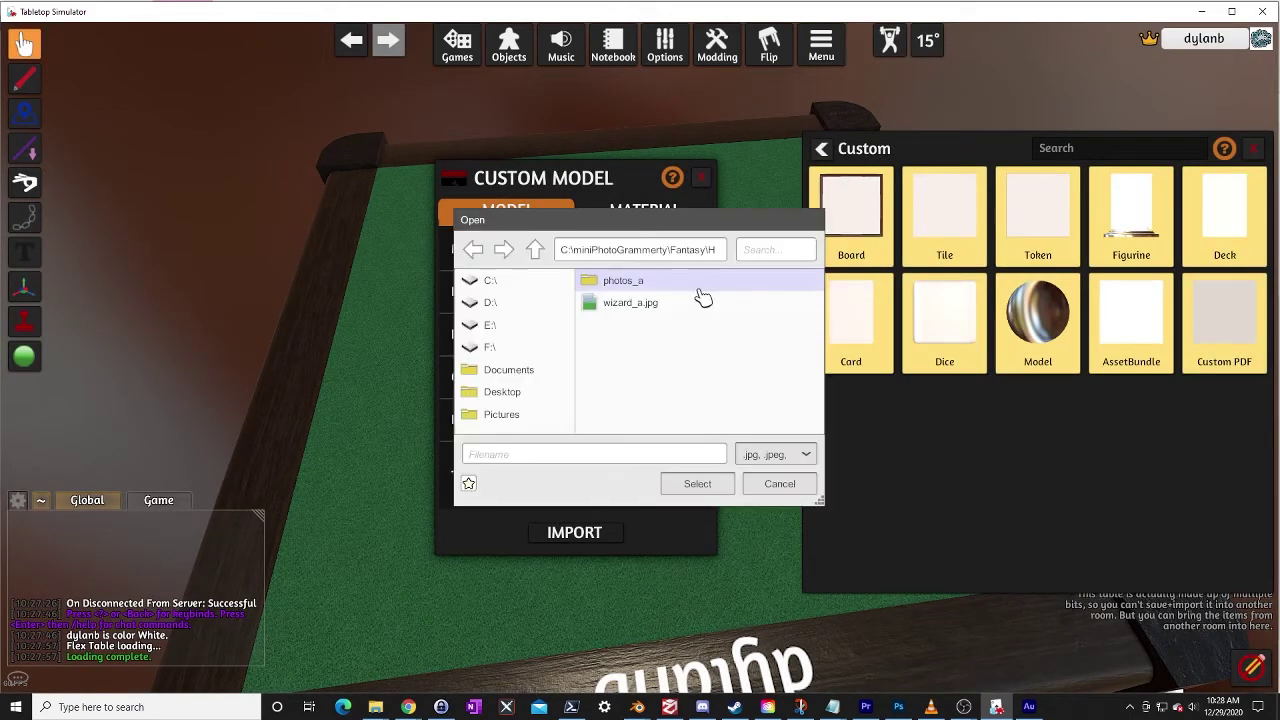
click(671, 303)
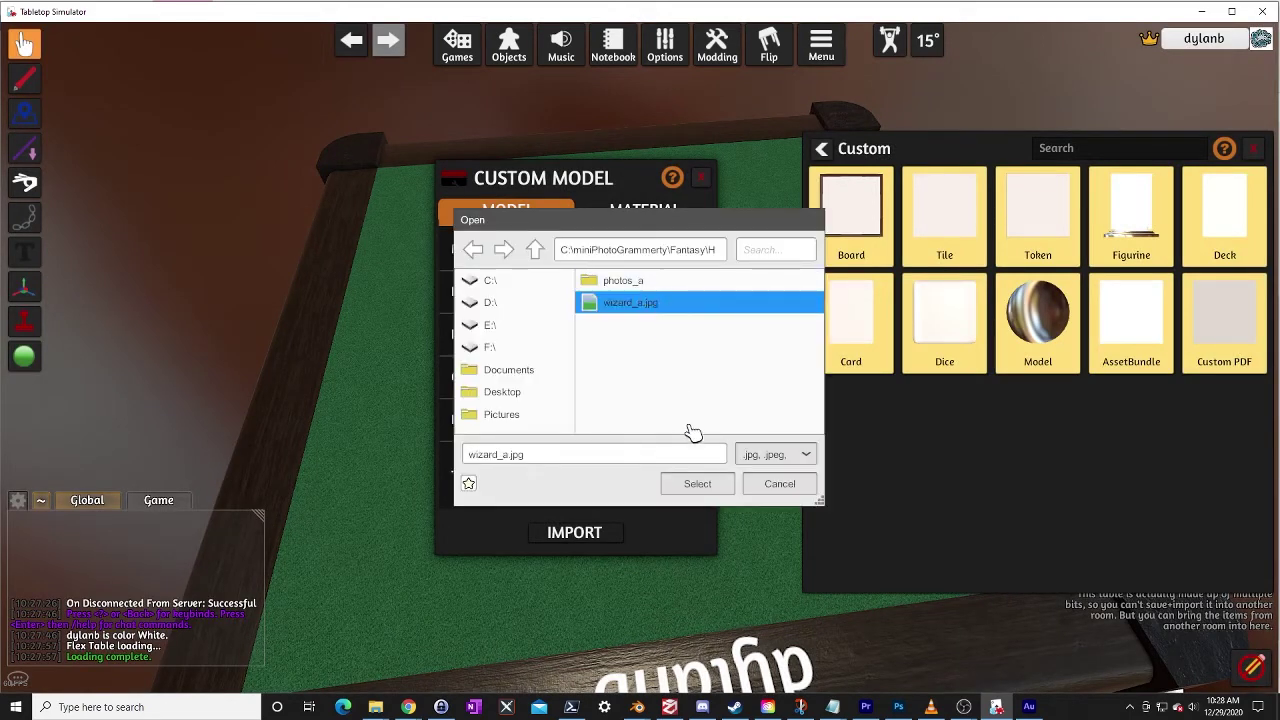
click(718, 487)
click(587, 378)
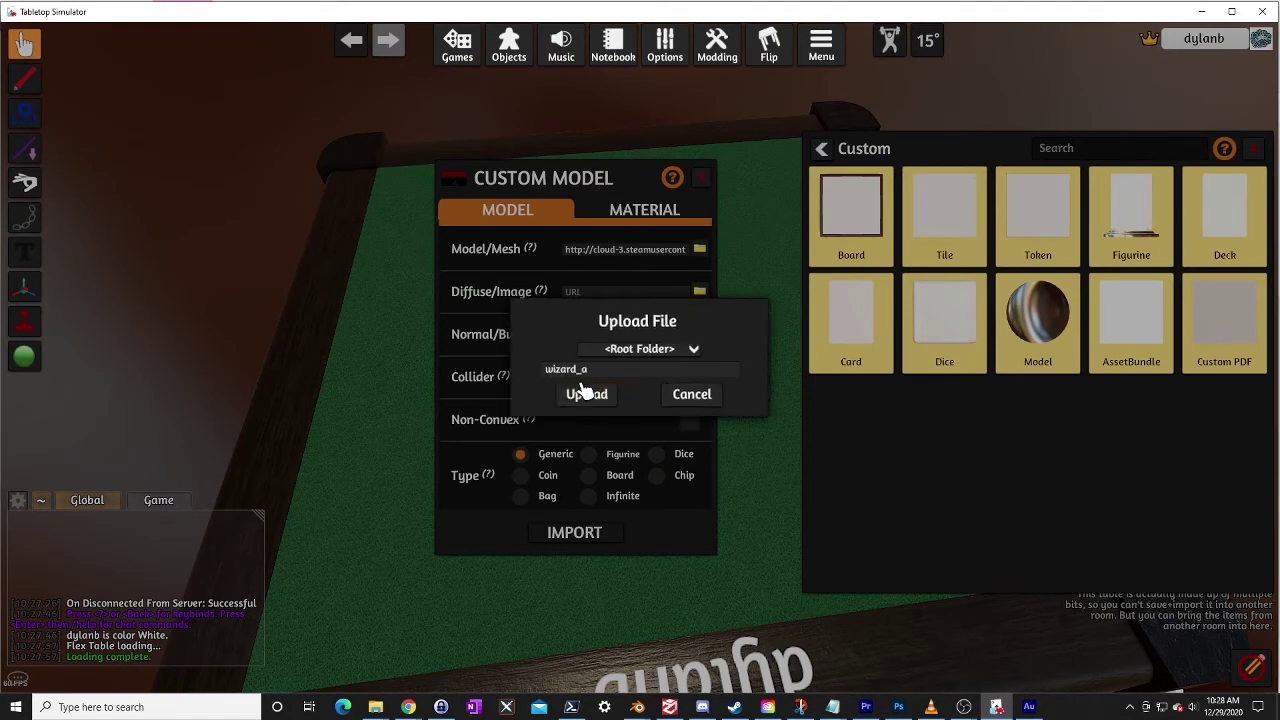
click(601, 398)
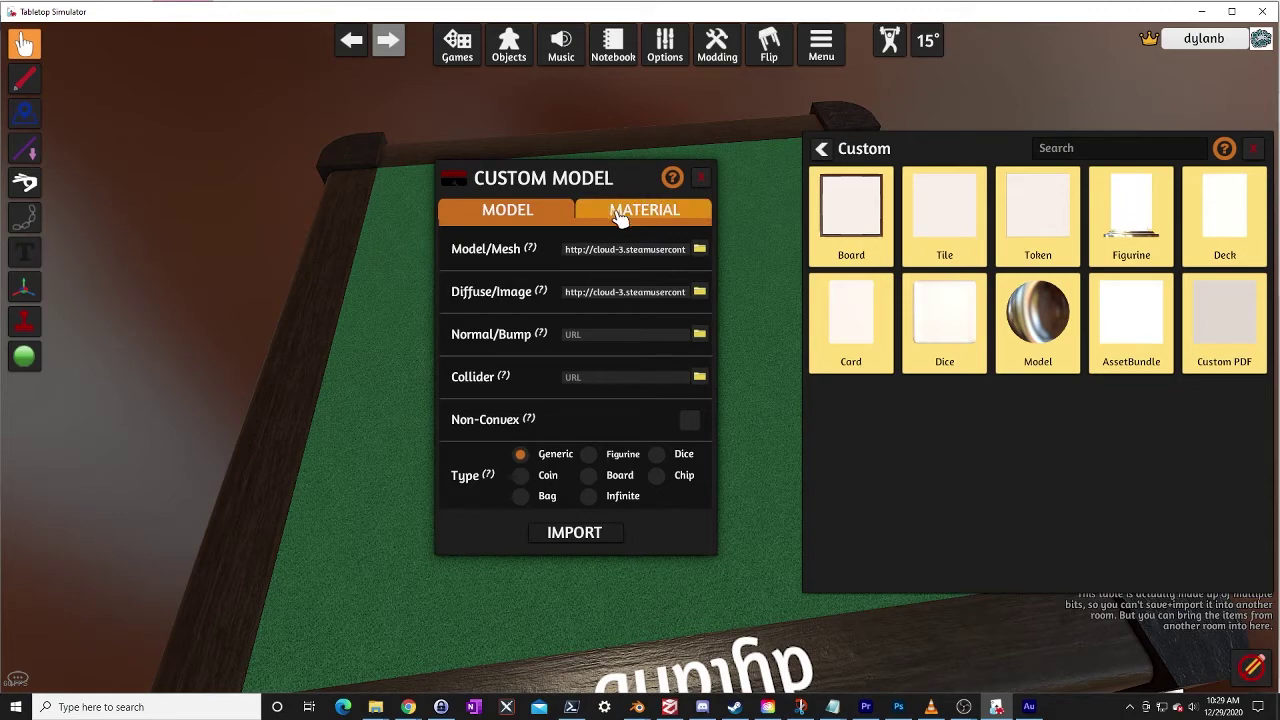
Import the textured wizard onto the table and zoom in on it
click(601, 541)
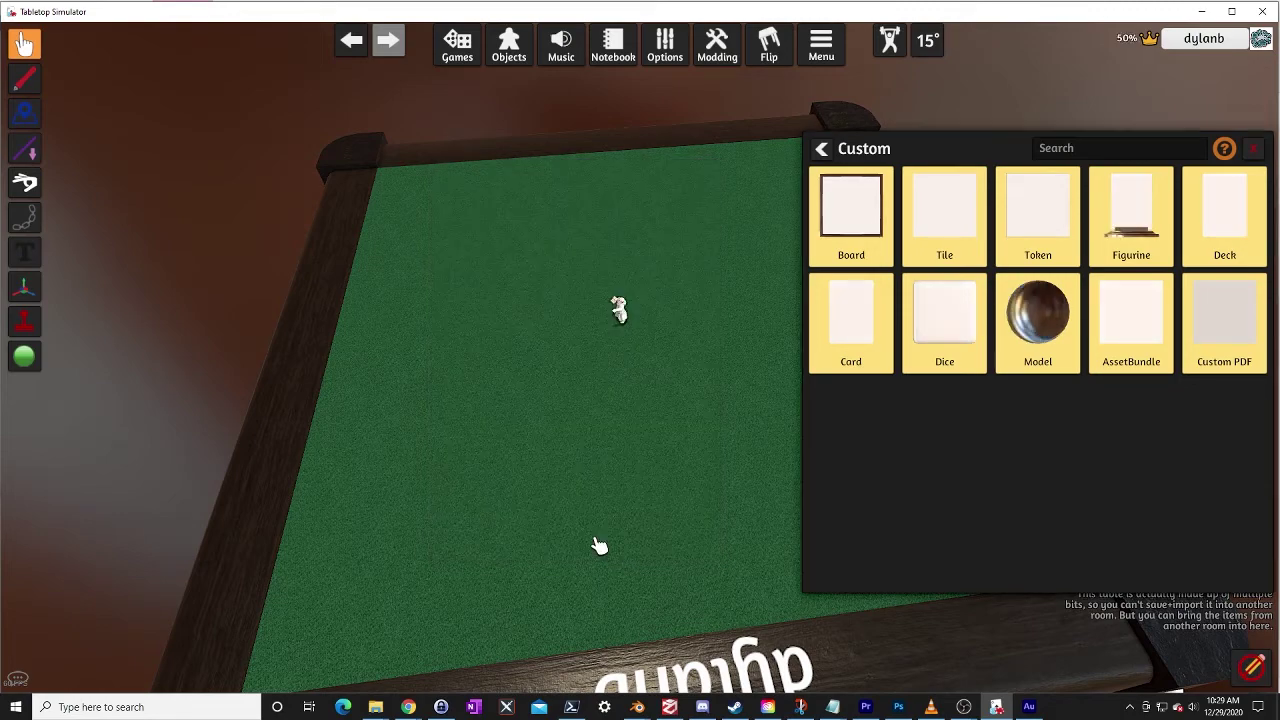
scroll(590, 458, up, 5)
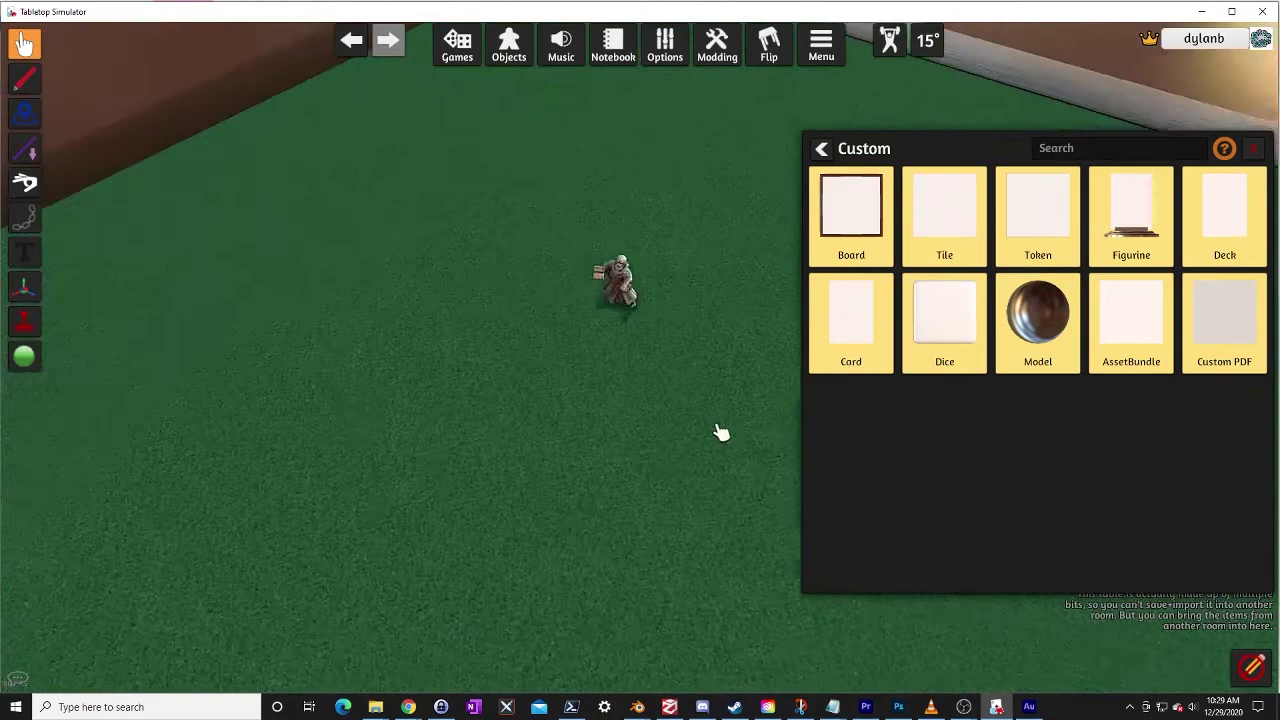
scroll(637, 389, up, 5)
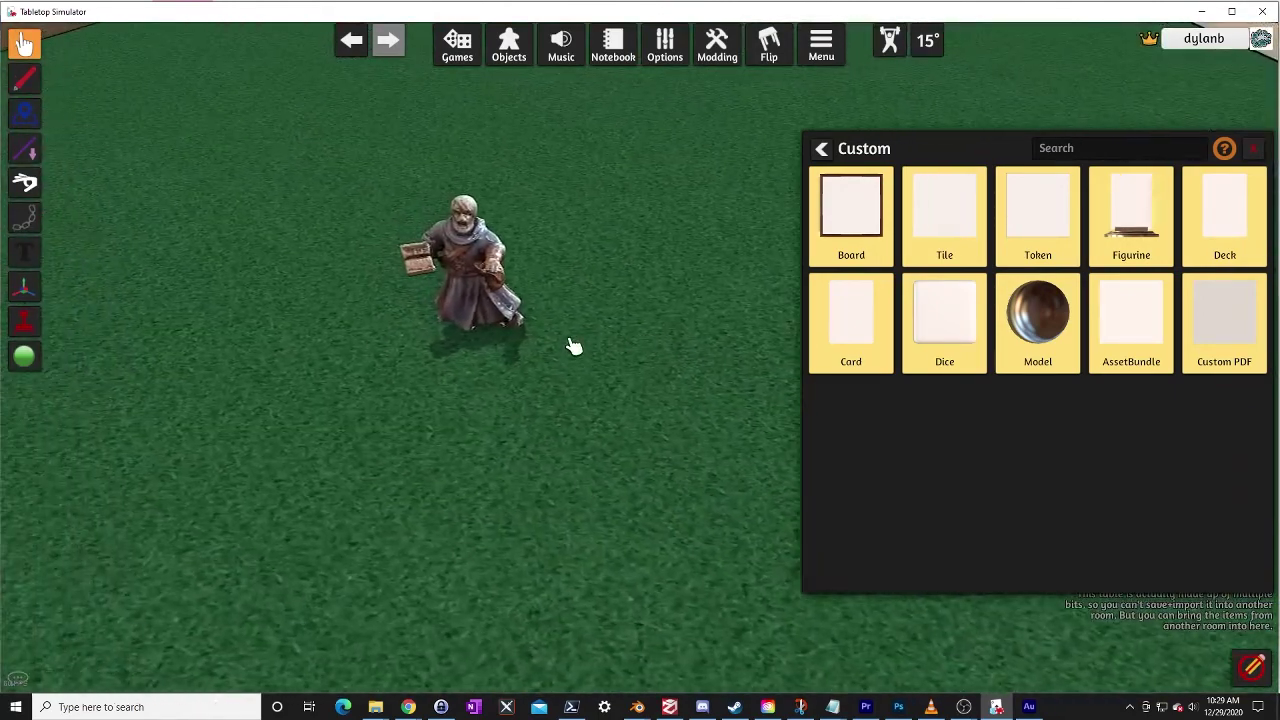
Change the wizard's material to Cardboard and re-import it
right_click(440, 228)
click(489, 240)
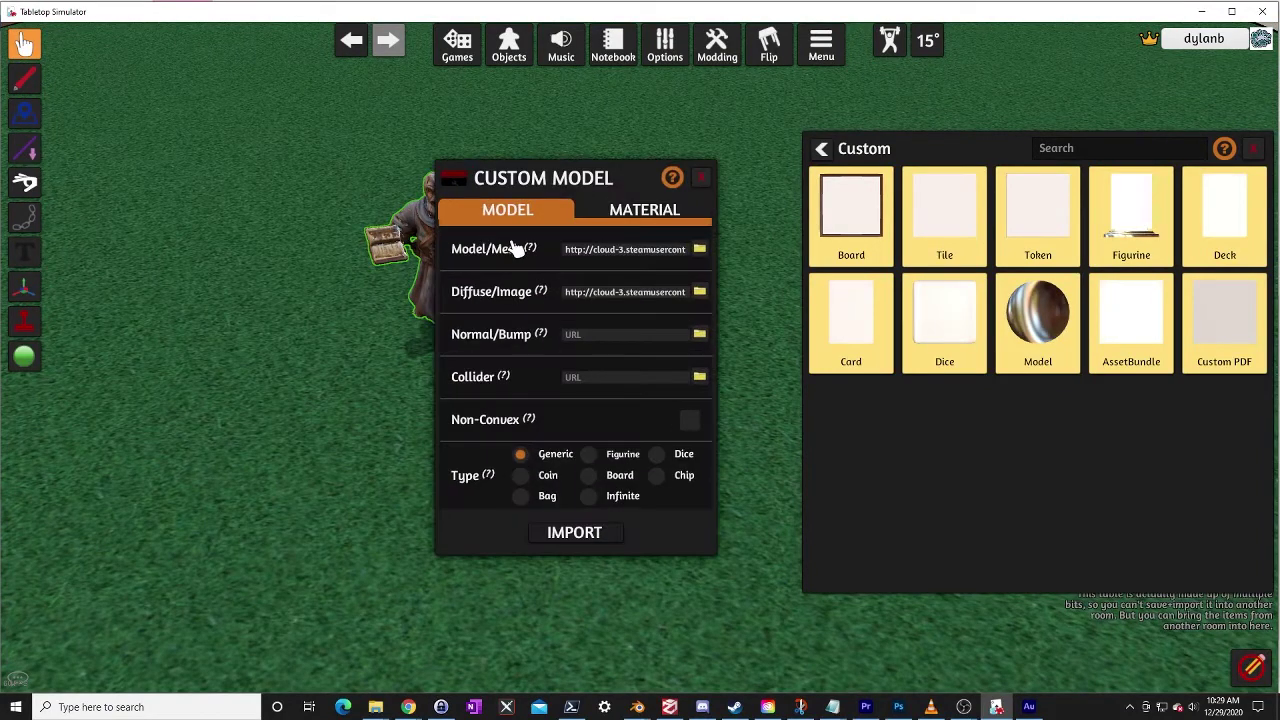
click(621, 221)
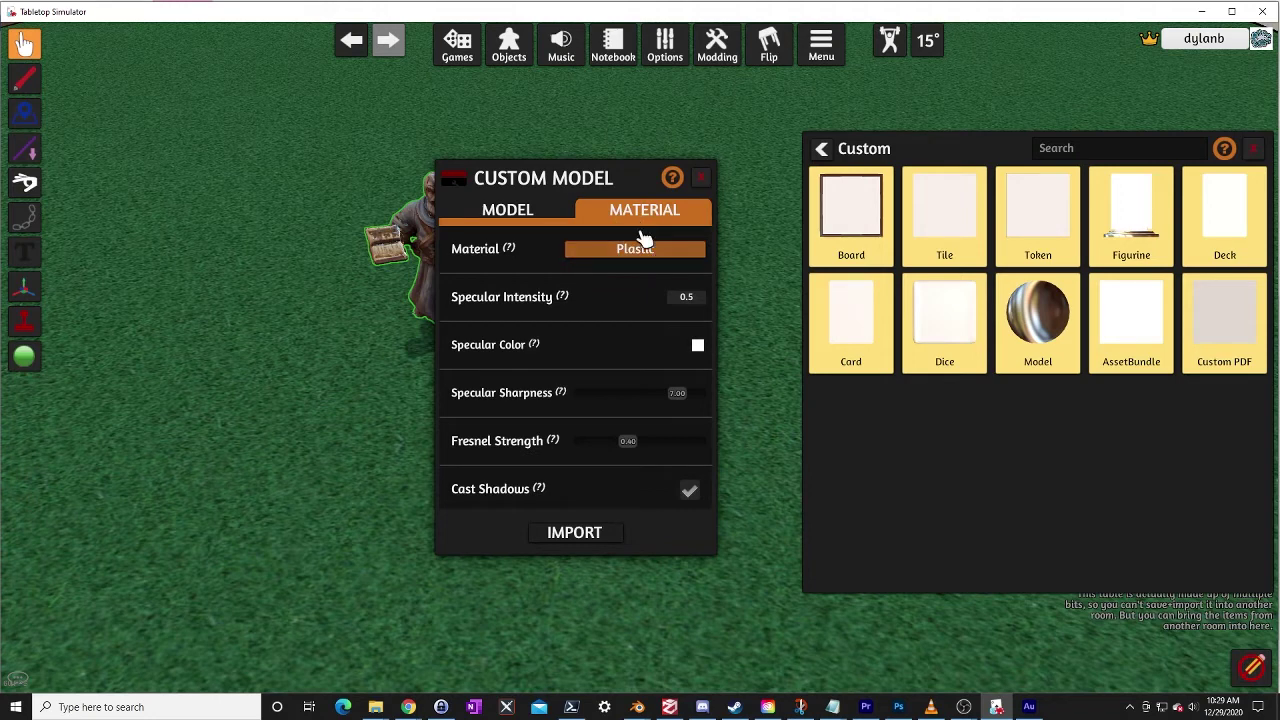
click(633, 256)
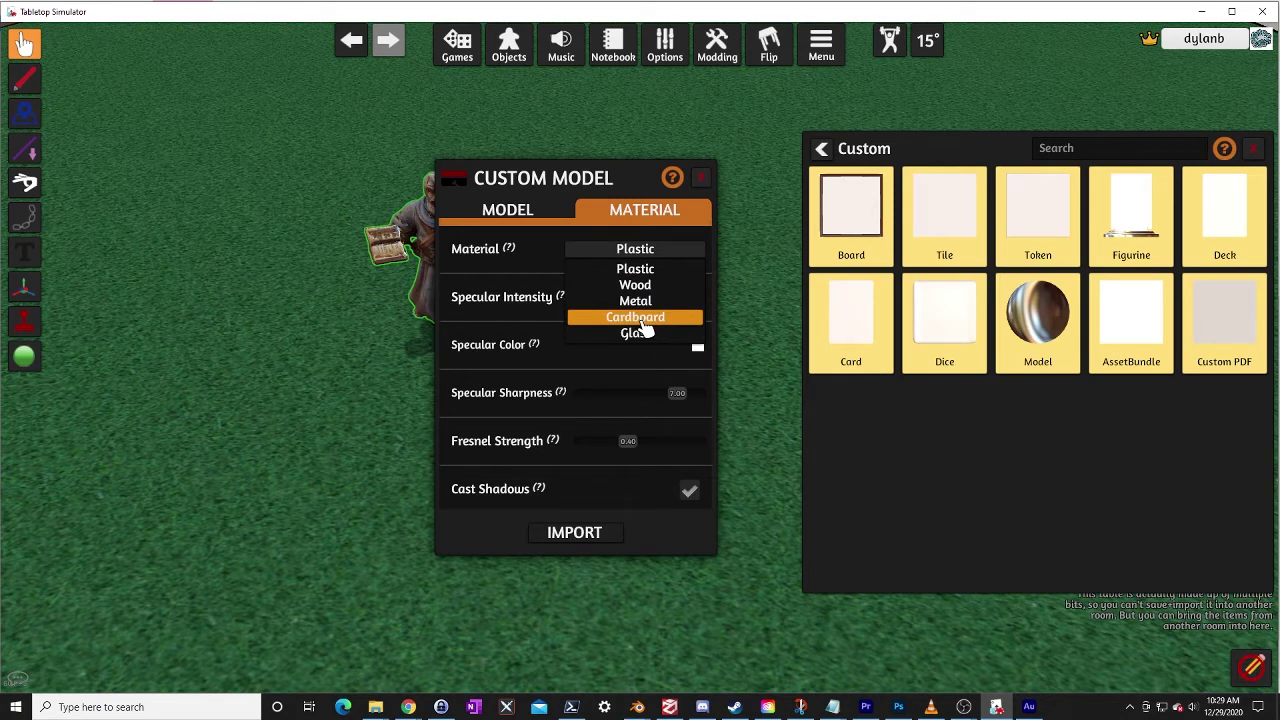
click(640, 318)
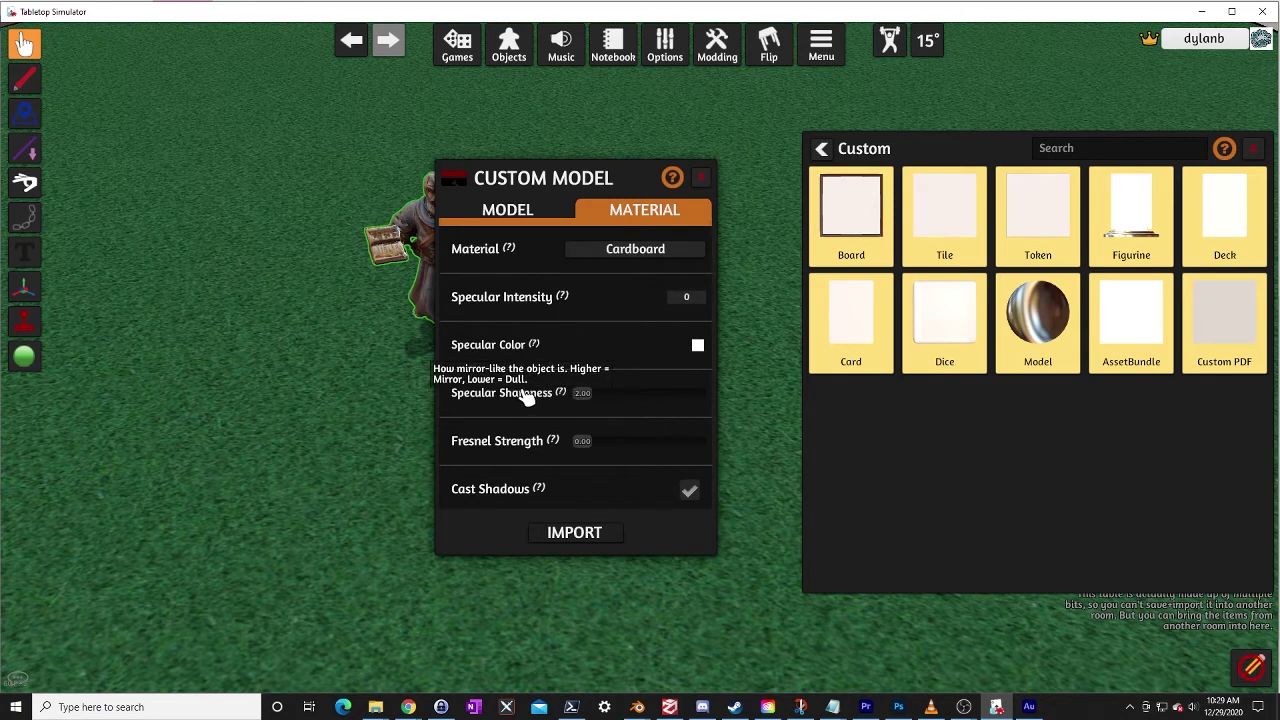
mouse_move(497, 310)
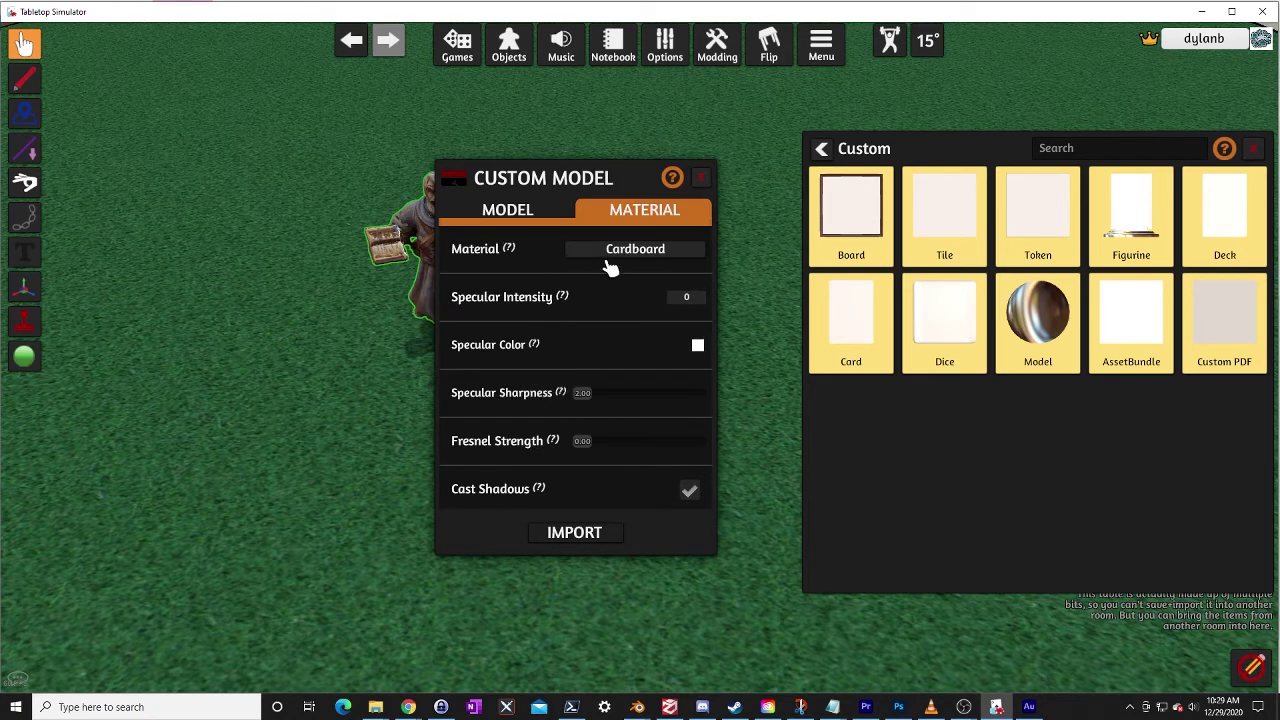
click(594, 534)
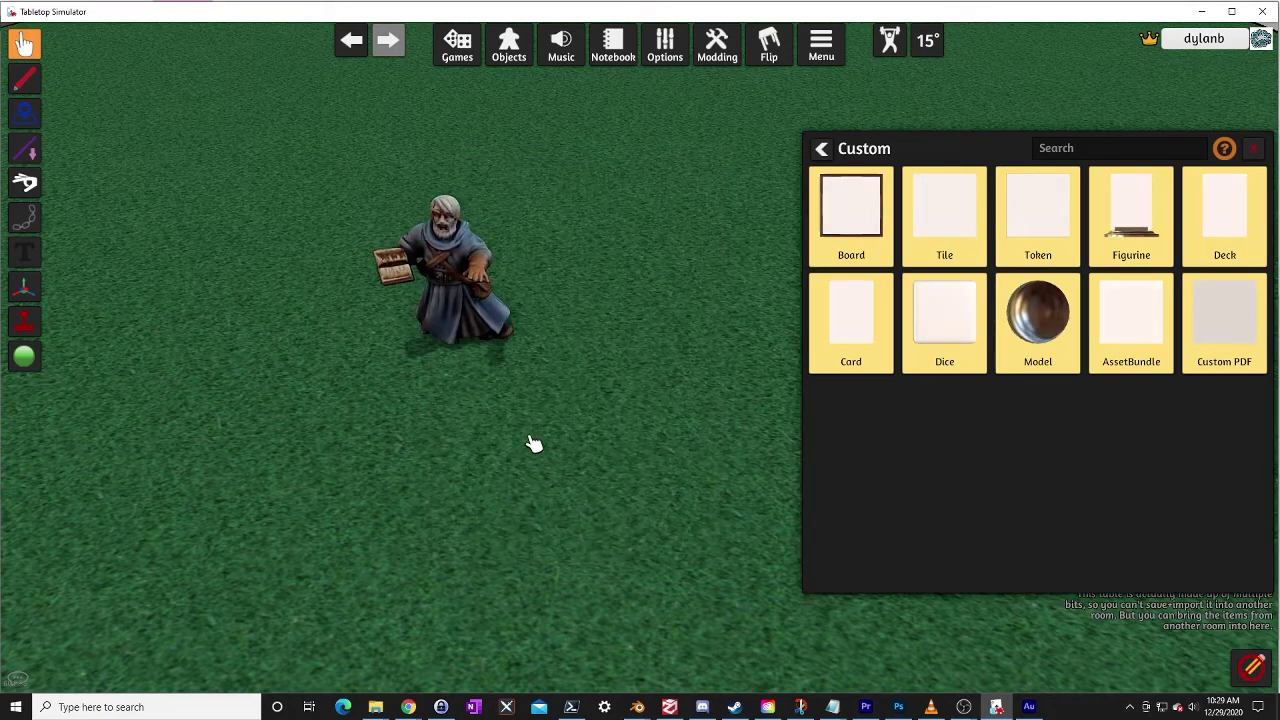
Nudge the wizard slightly right, select it, and close the custom objects panel
right_drag(534, 443, 537, 480)
scroll(531, 480, up, 5)
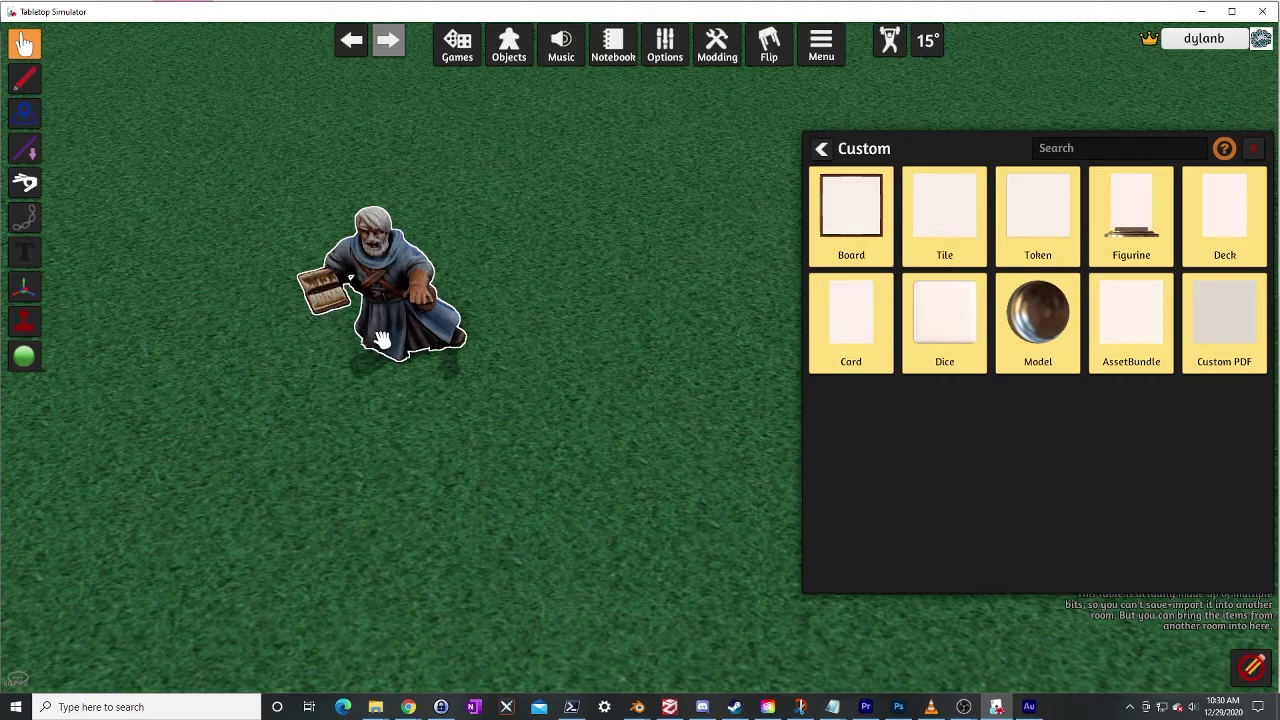
drag(381, 340, 453, 360)
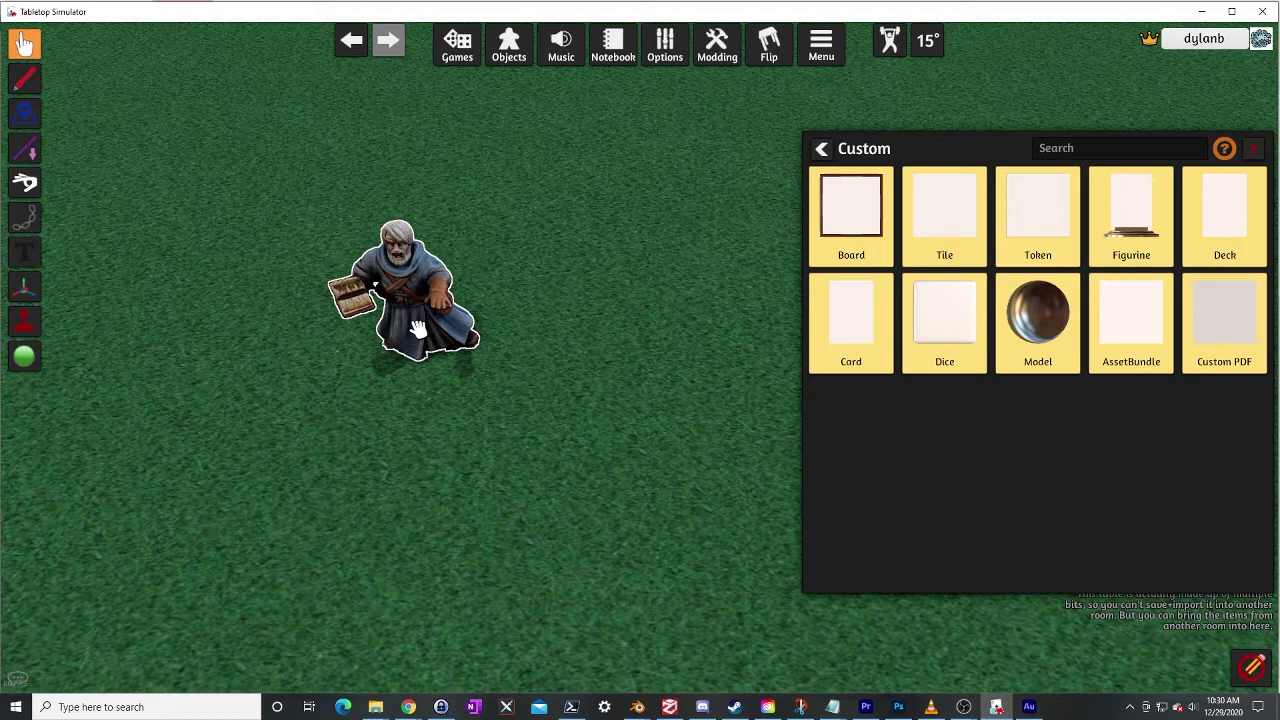
drag(304, 240, 498, 370)
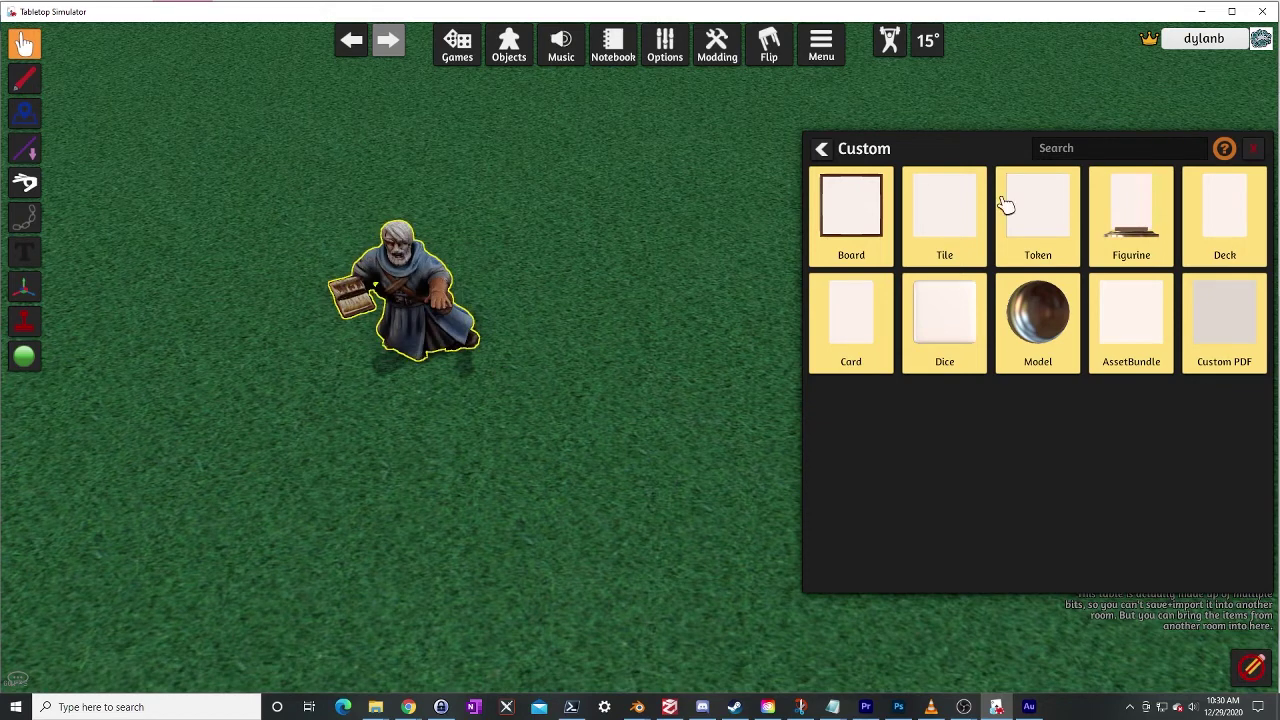
click(1255, 150)
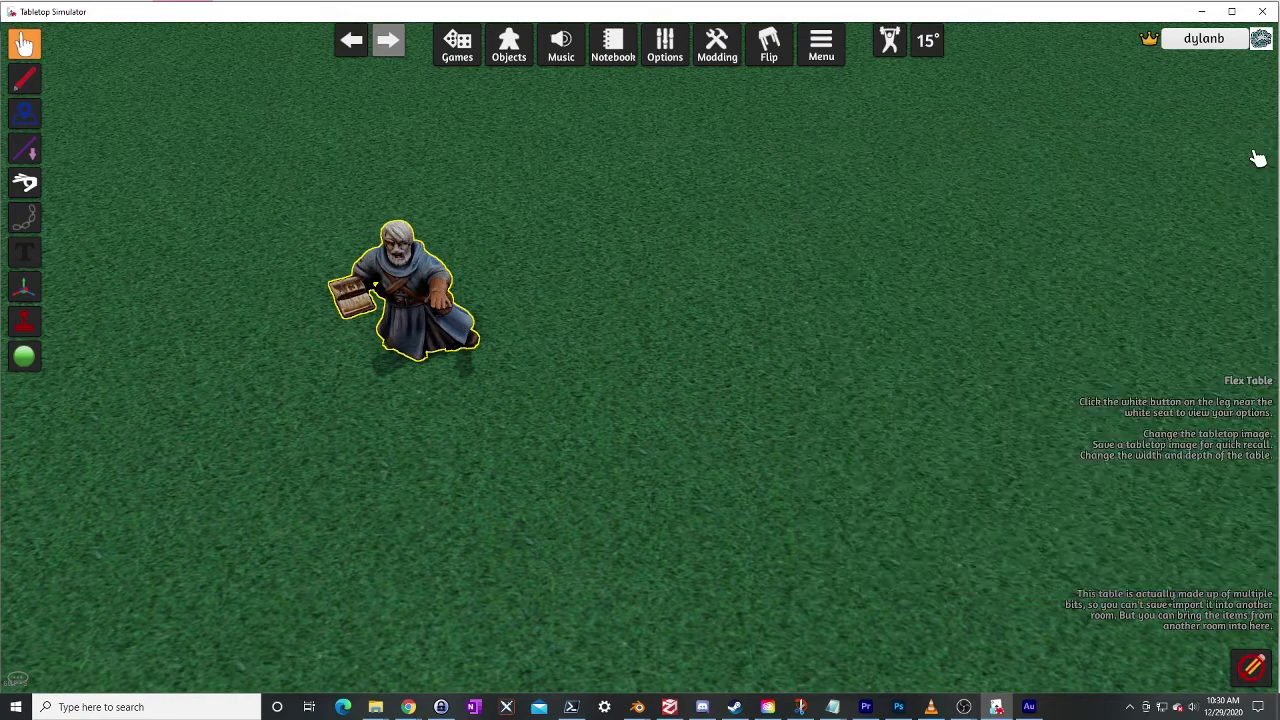
scroll(281, 360, down, 2)
Paste a copy of the wizard and set it down right behind the original
drag(331, 253, 565, 440)
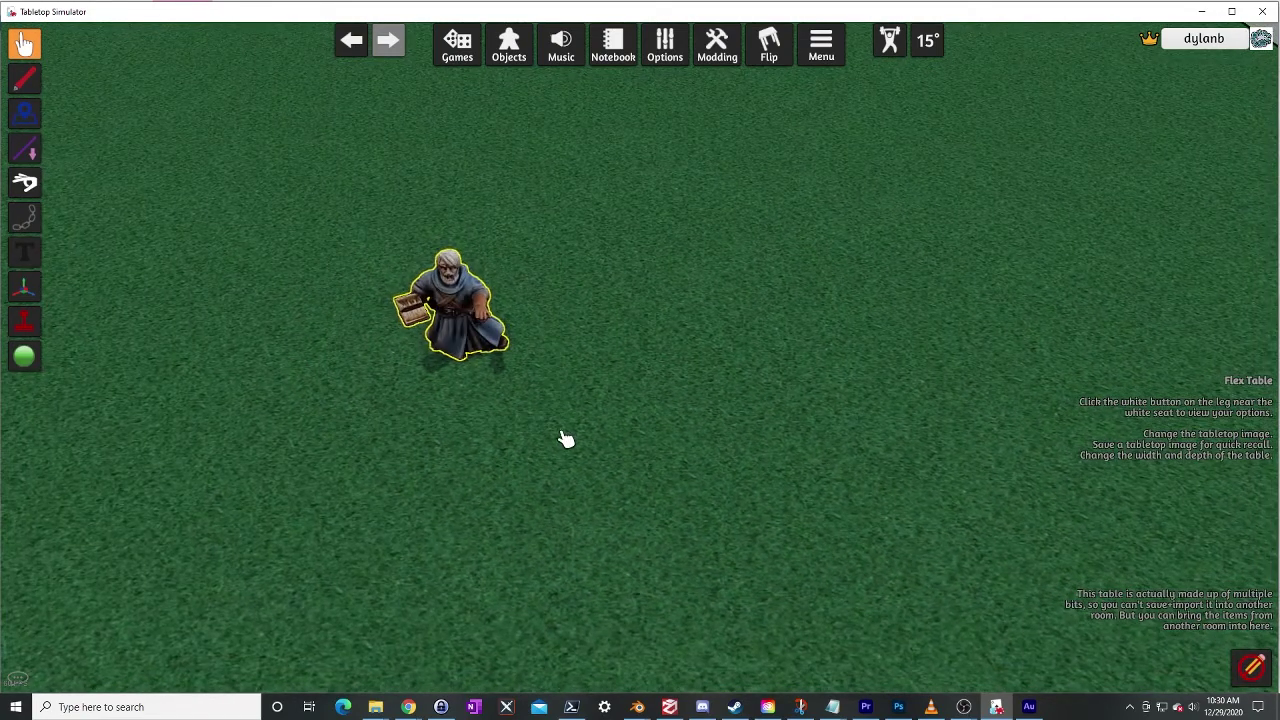
key(ctrl+v)
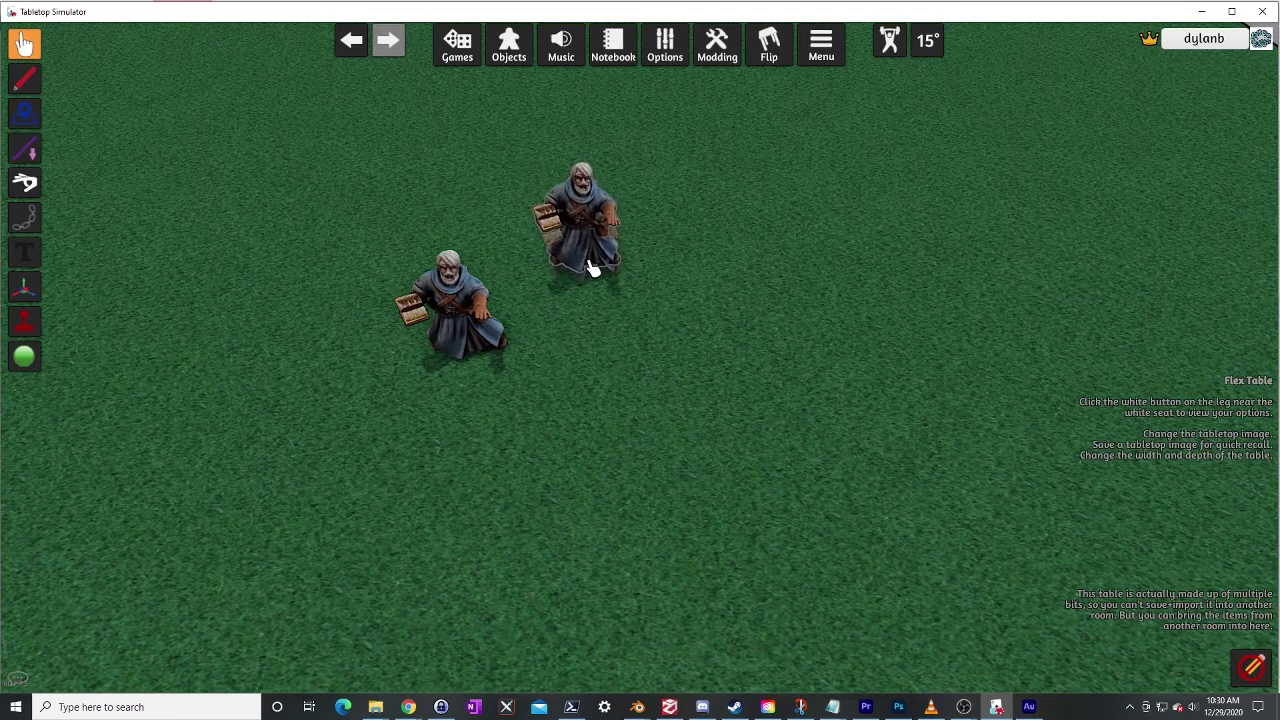
drag(590, 268, 543, 263)
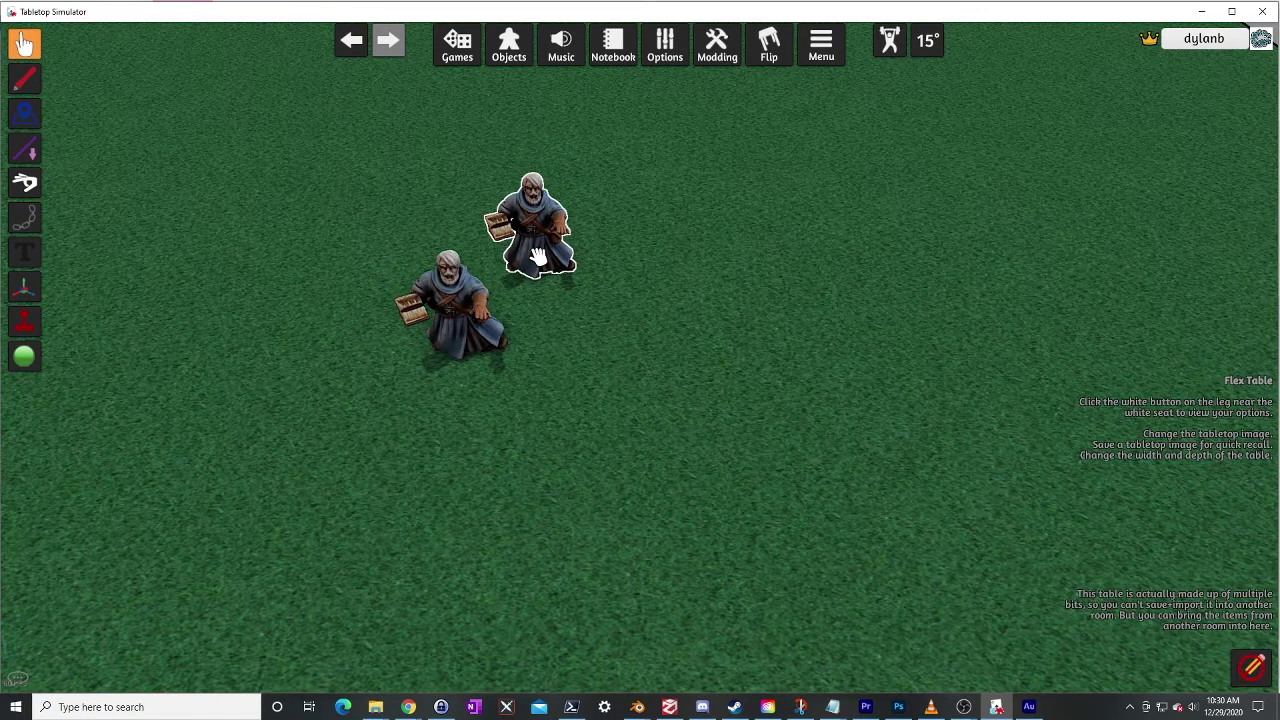
drag(528, 263, 466, 337)
right_drag(466, 337, 534, 417)
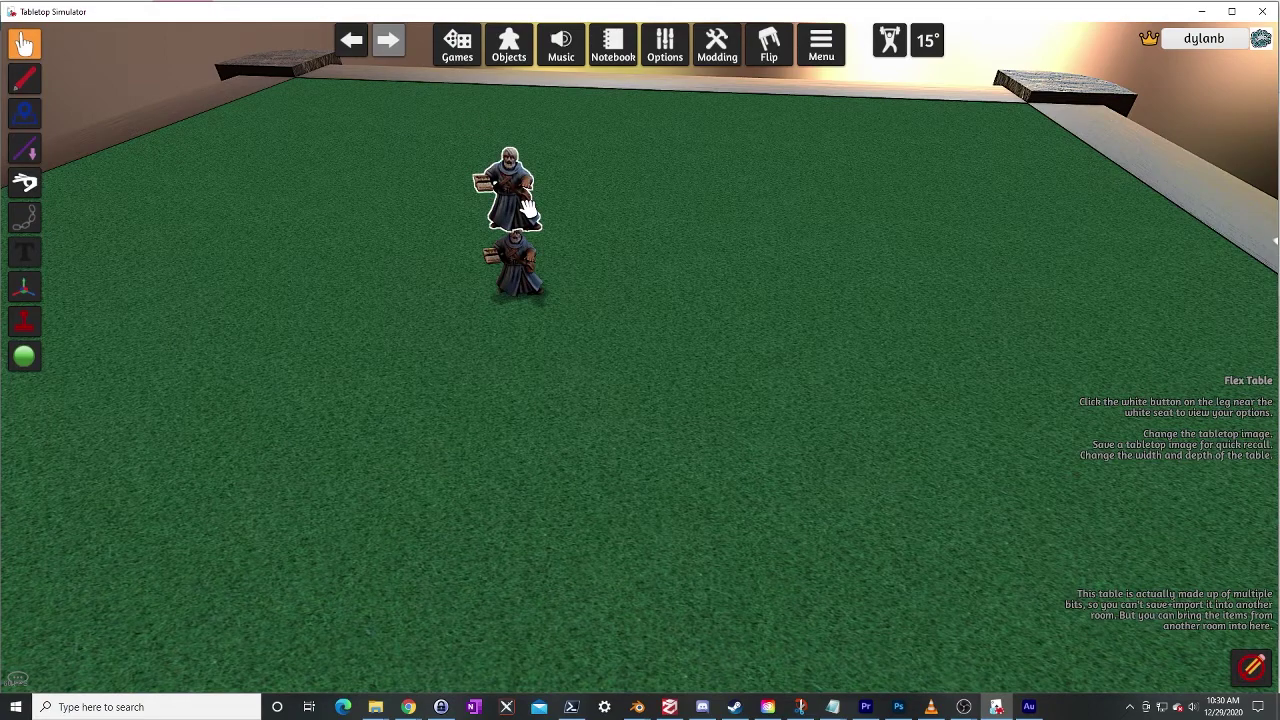
Shift the back wizard up the table and open the front monk's Custom Model settings
drag(527, 210, 558, 150)
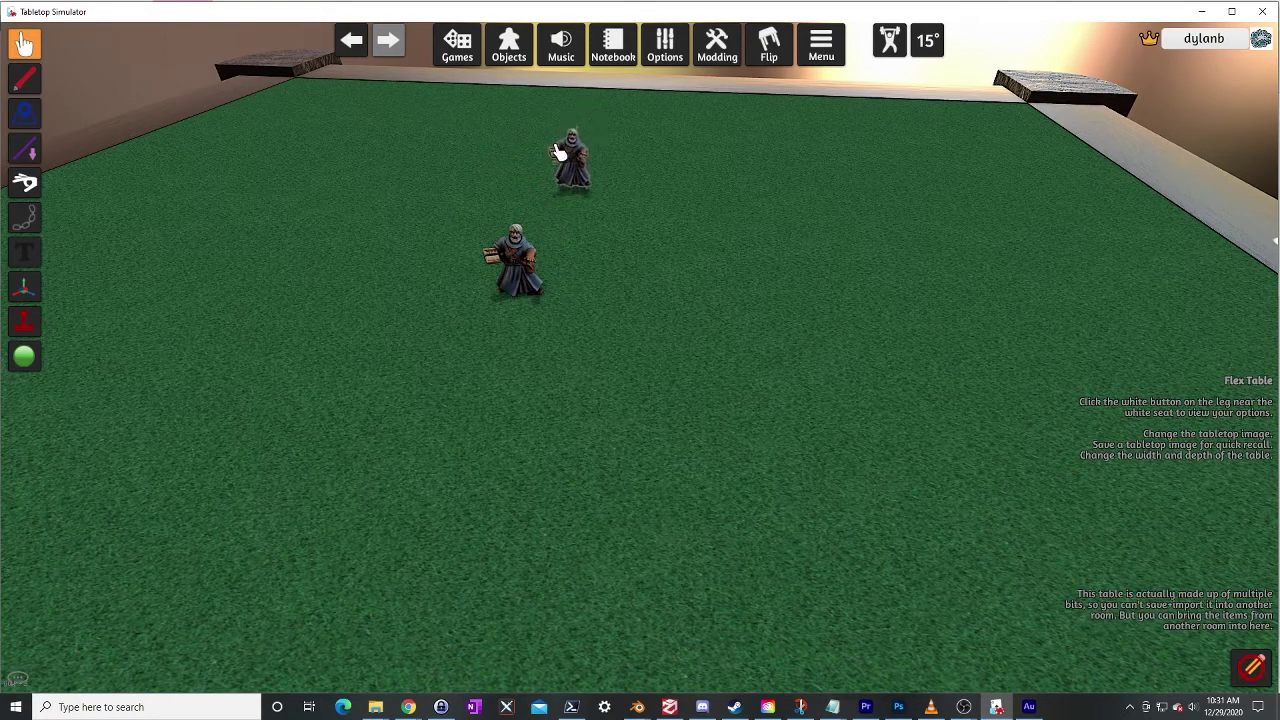
scroll(556, 300, up, 3)
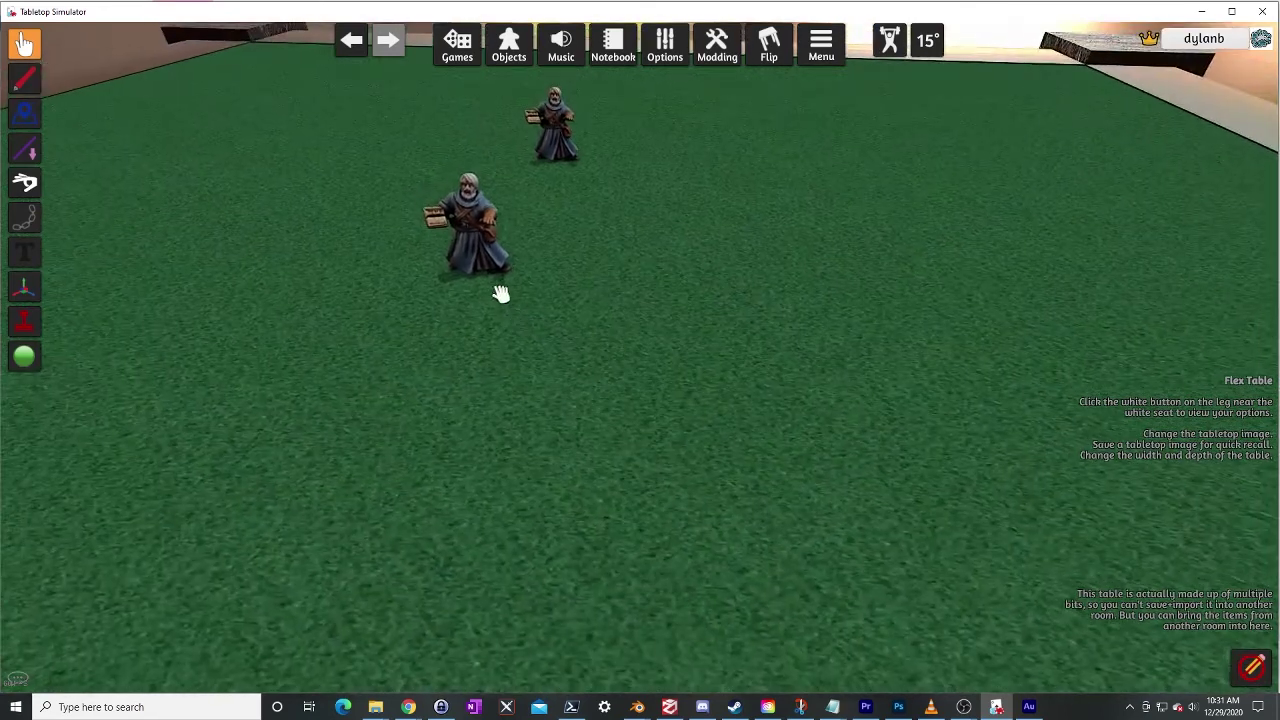
right_click(478, 266)
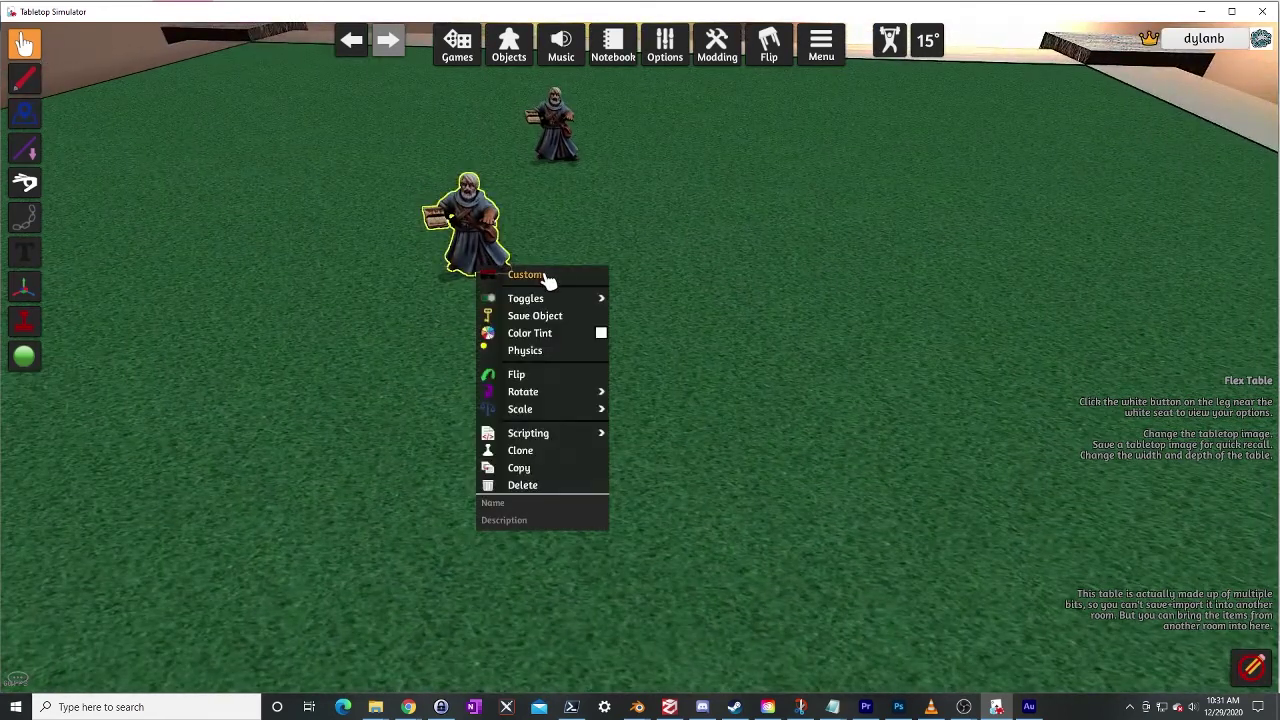
click(527, 275)
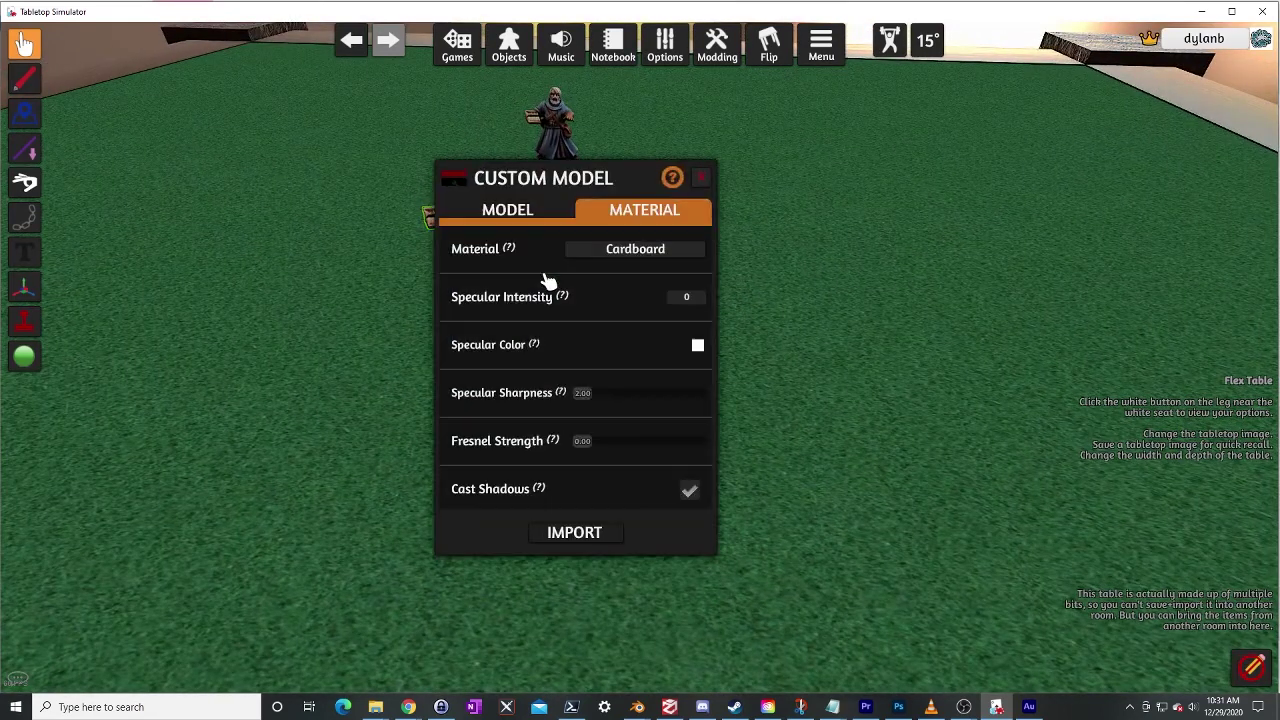
click(510, 220)
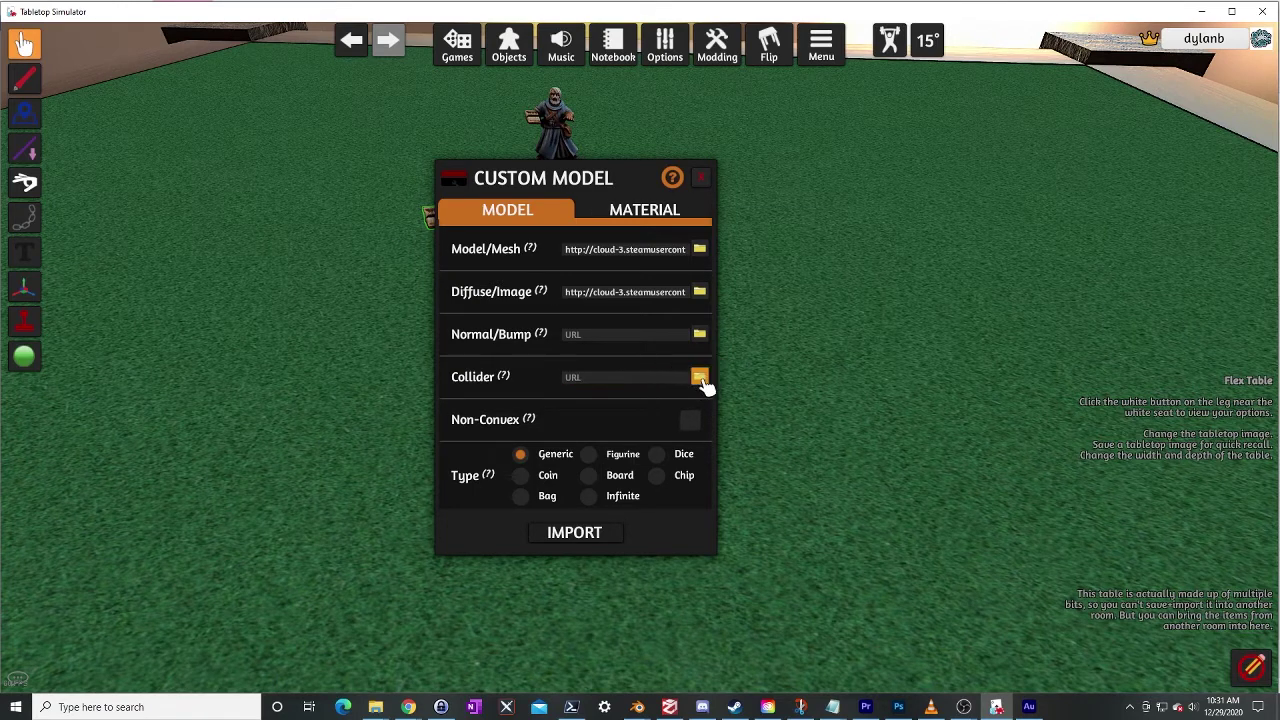
Set tutorial_collider.obj as the collider, upload it to the cloud, and reimport
click(700, 378)
click(537, 251)
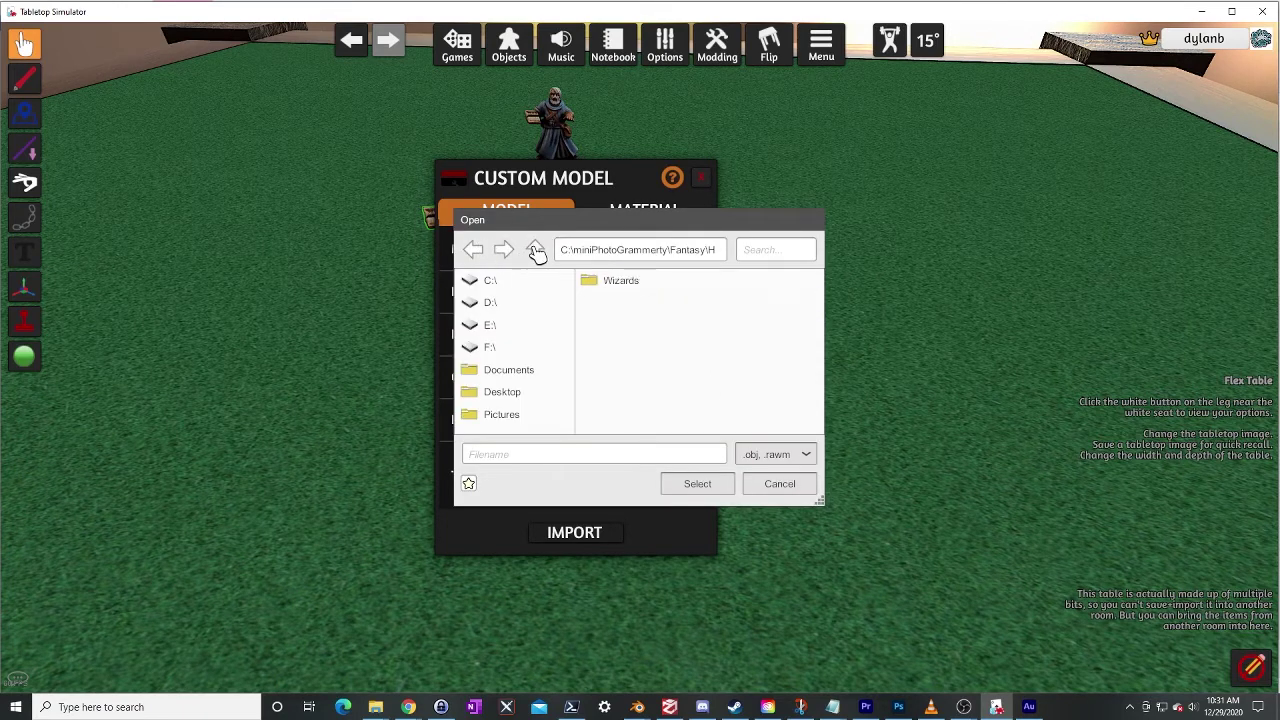
click(537, 251)
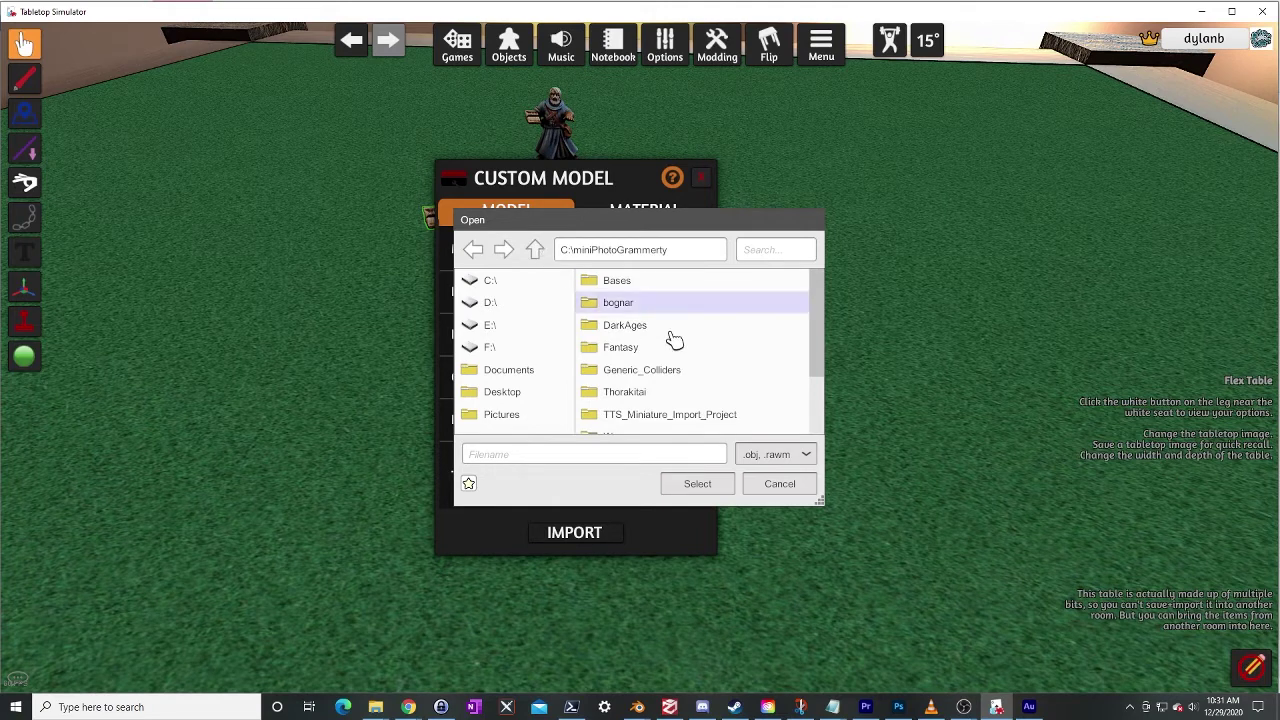
scroll(674, 336, down, 2)
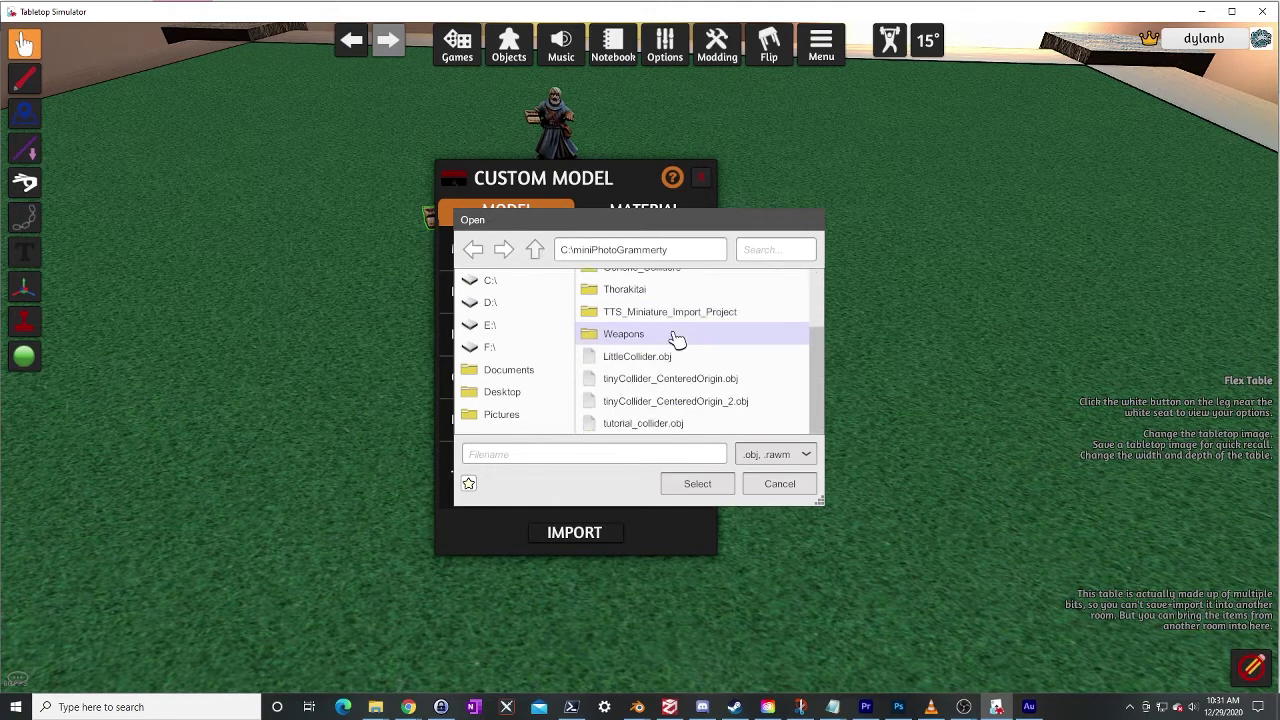
click(659, 431)
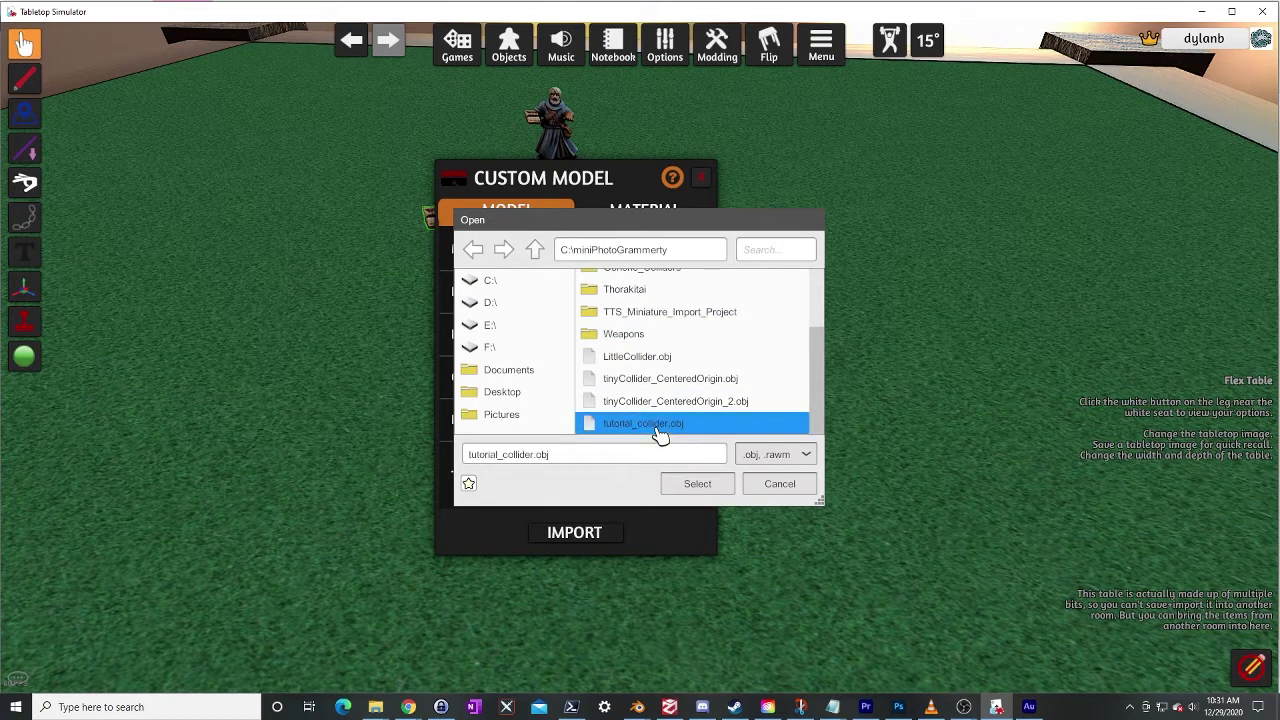
click(697, 487)
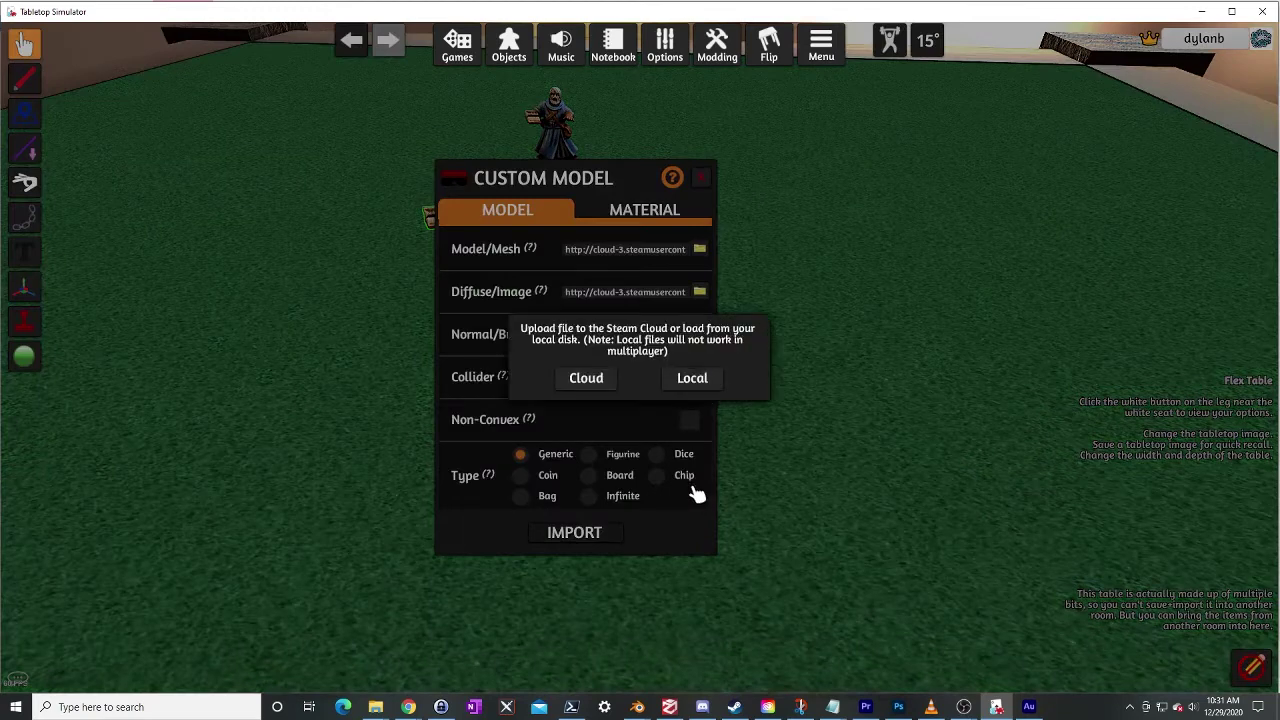
click(590, 383)
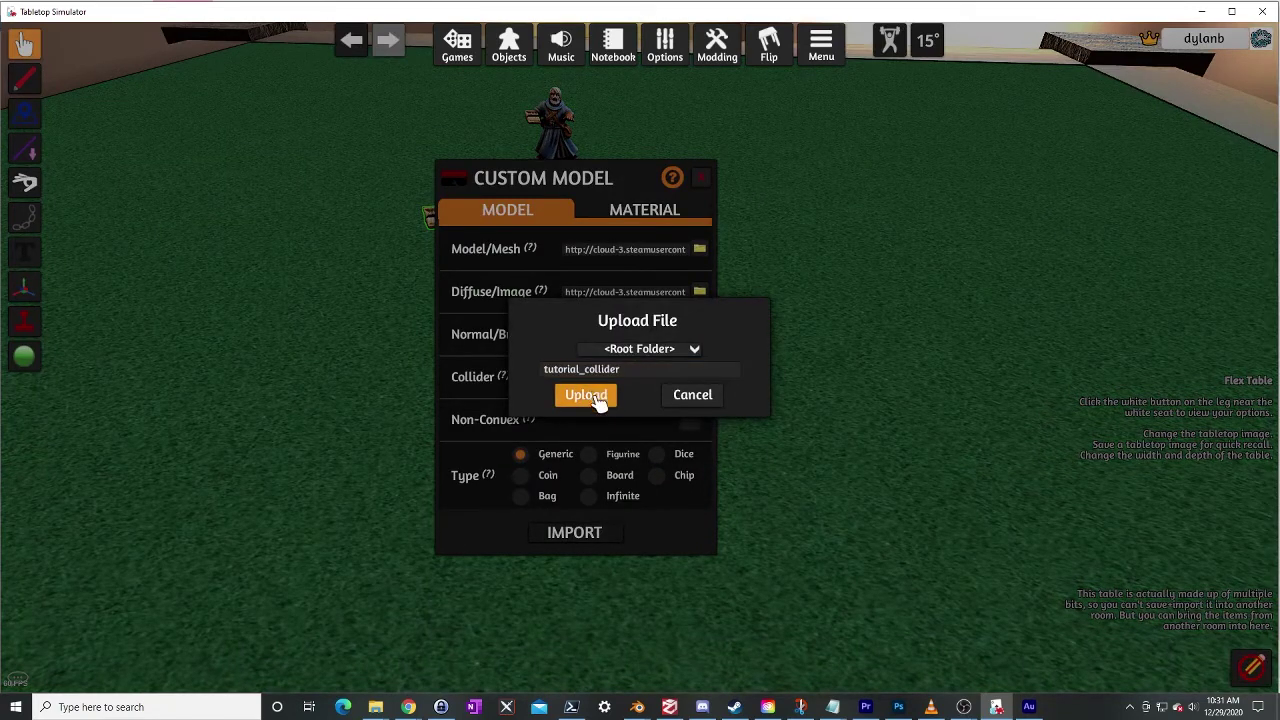
click(588, 395)
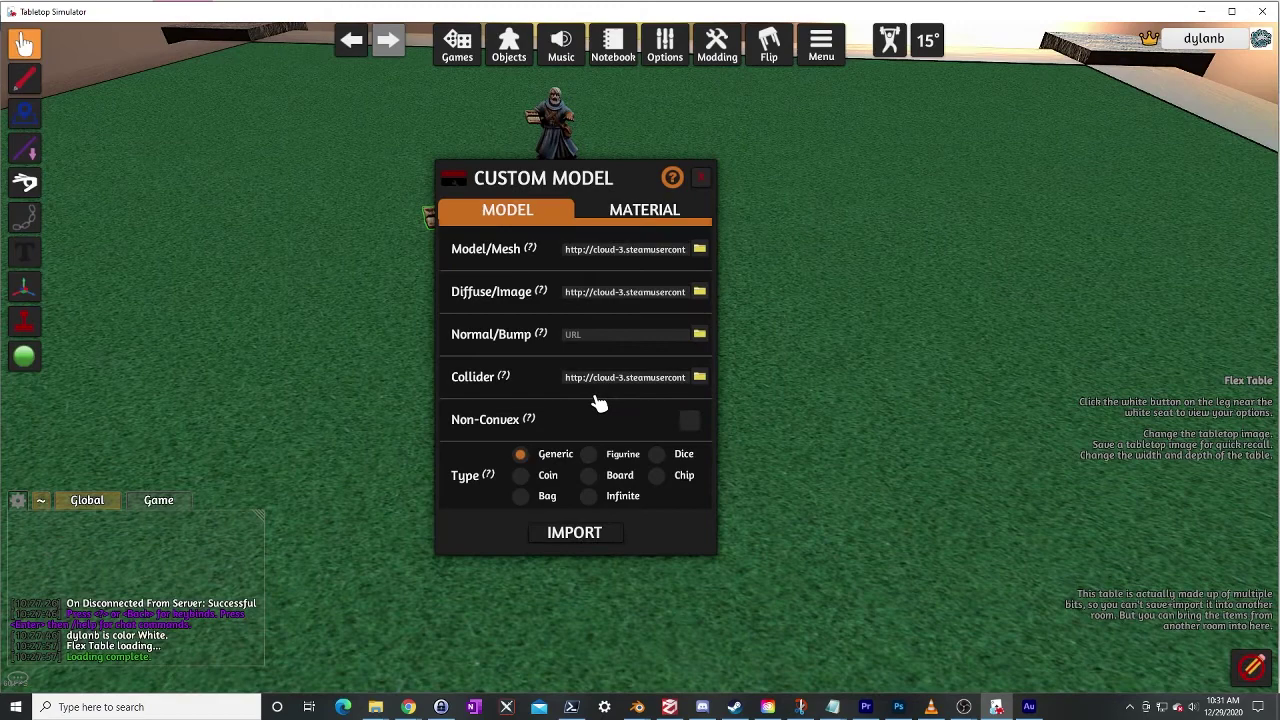
click(574, 533)
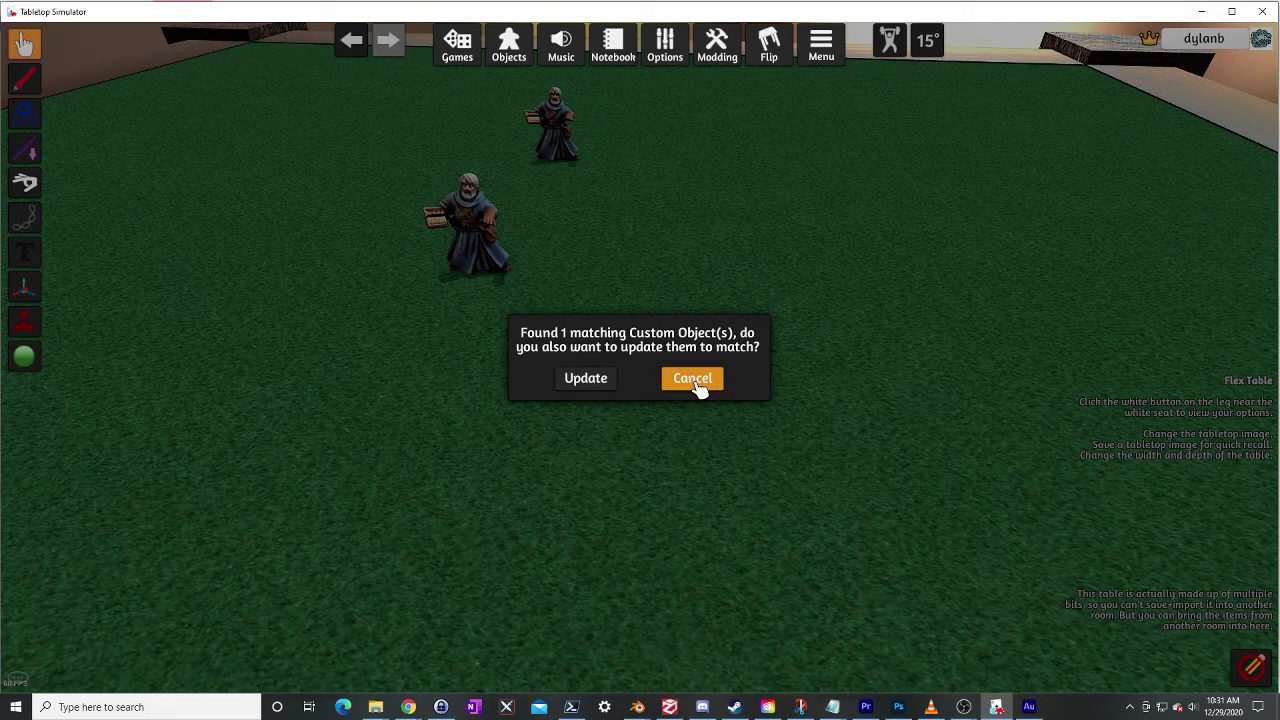
Leave the other matching monk unchanged and carry the far monk down beside the other
click(694, 382)
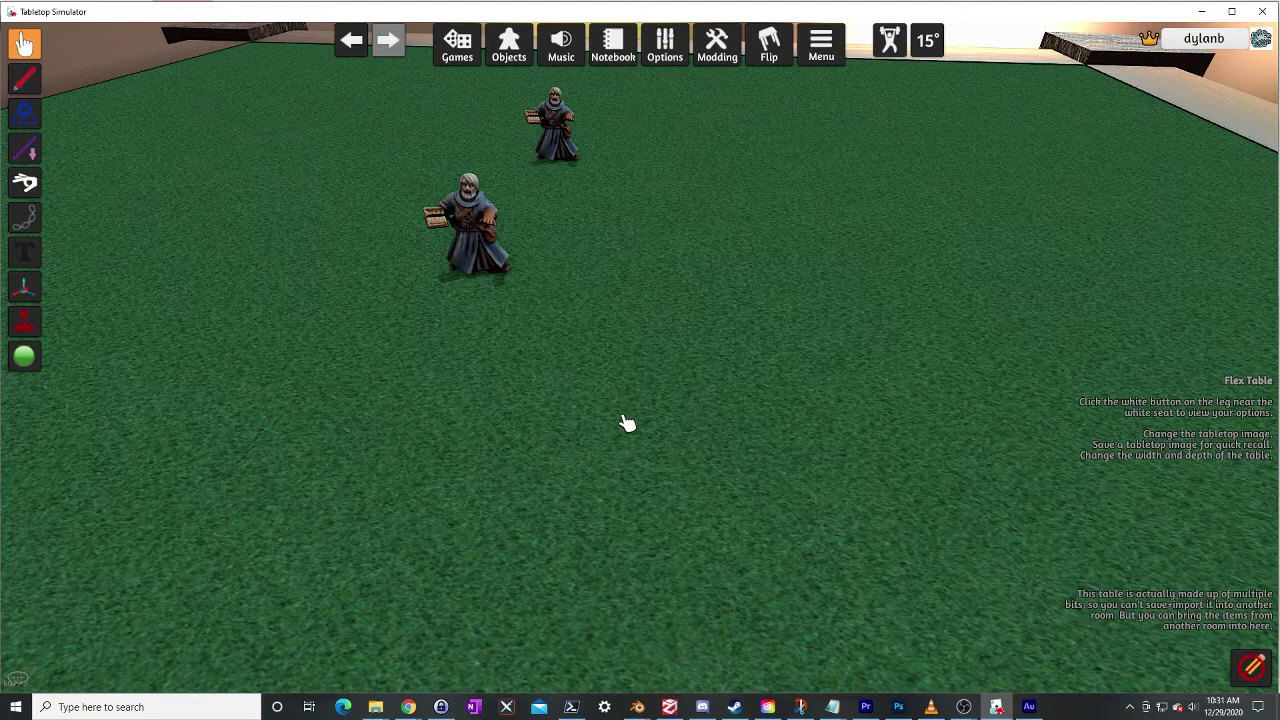
scroll(610, 310, up, 3)
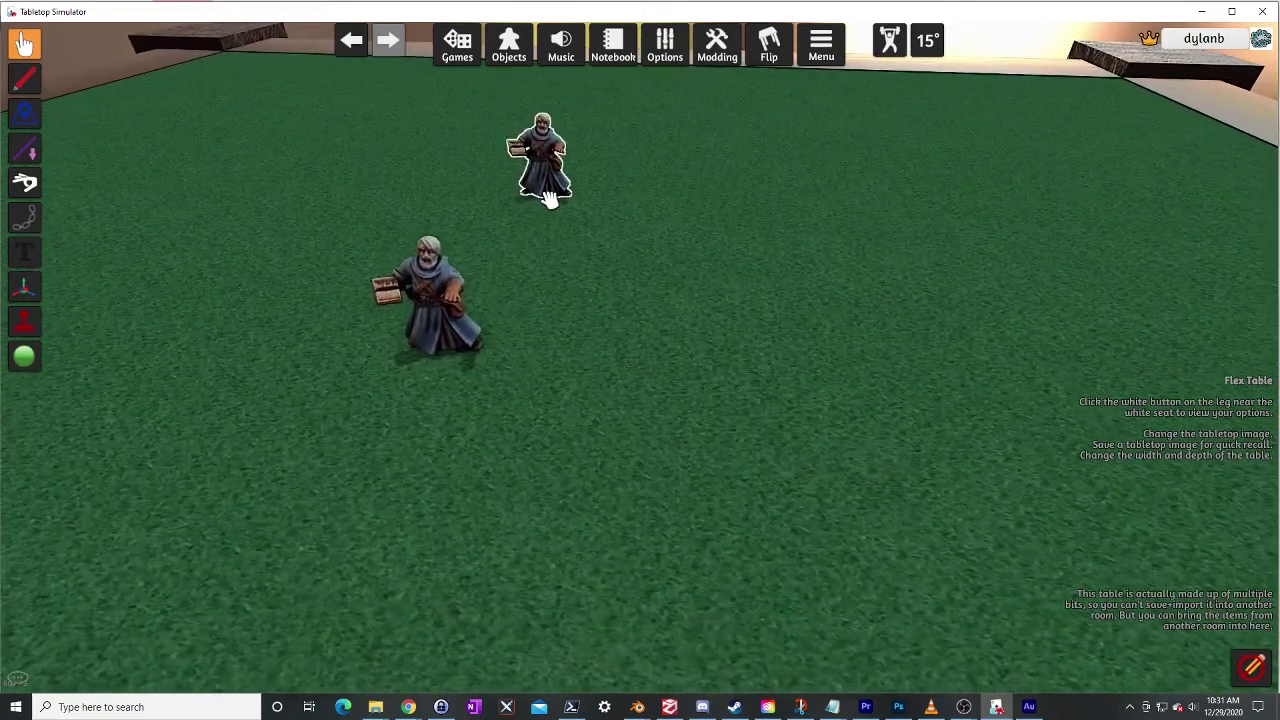
drag(548, 197, 564, 330)
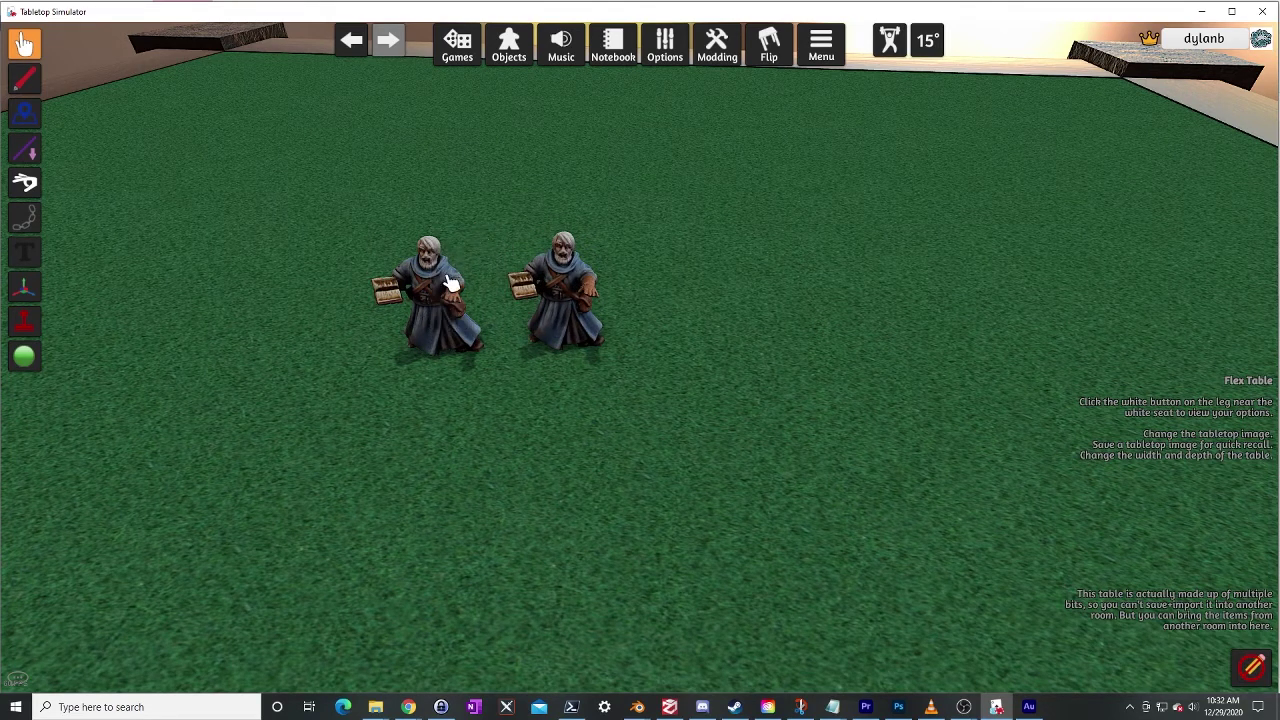
drag(432, 330, 563, 320)
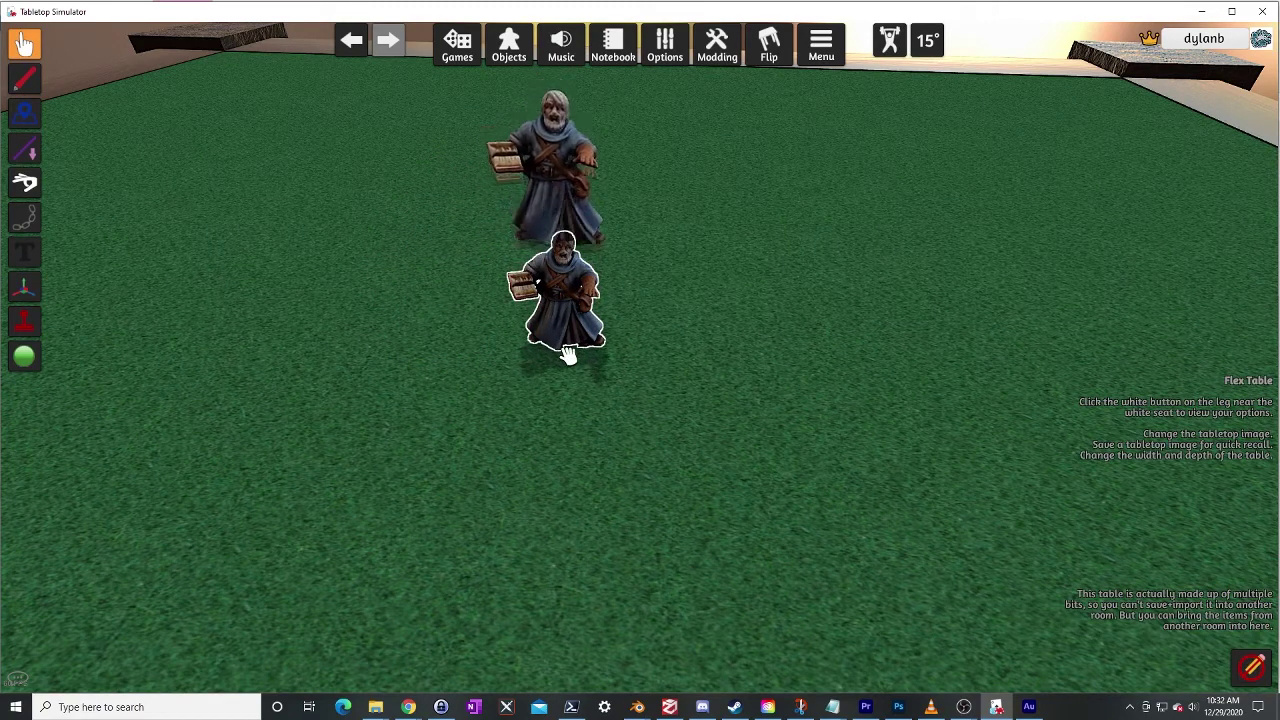
mouse_move(566, 443)
right_down()
mouse_move(537, 434)
mouse_move(663, 437)
mouse_move(569, 423)
right_up()
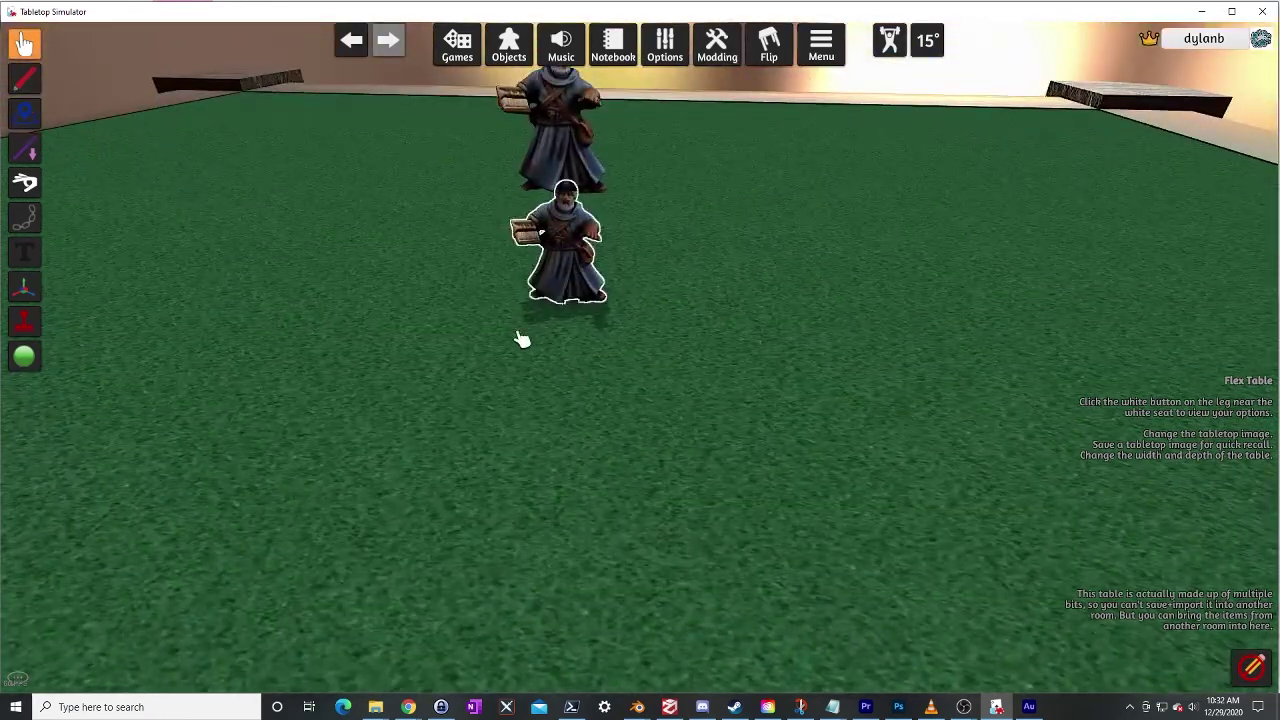
Shift both monks to the left side by side and check their spacing from the side
drag(557, 147, 417, 254)
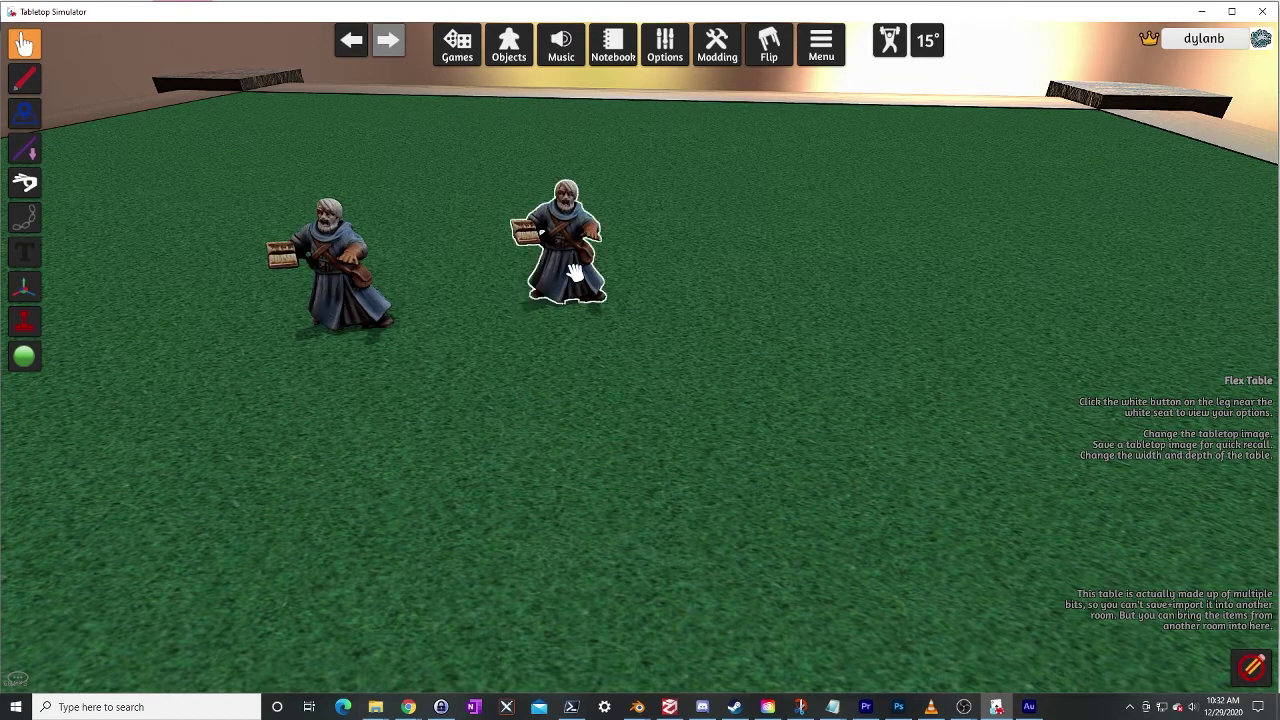
drag(571, 271, 391, 320)
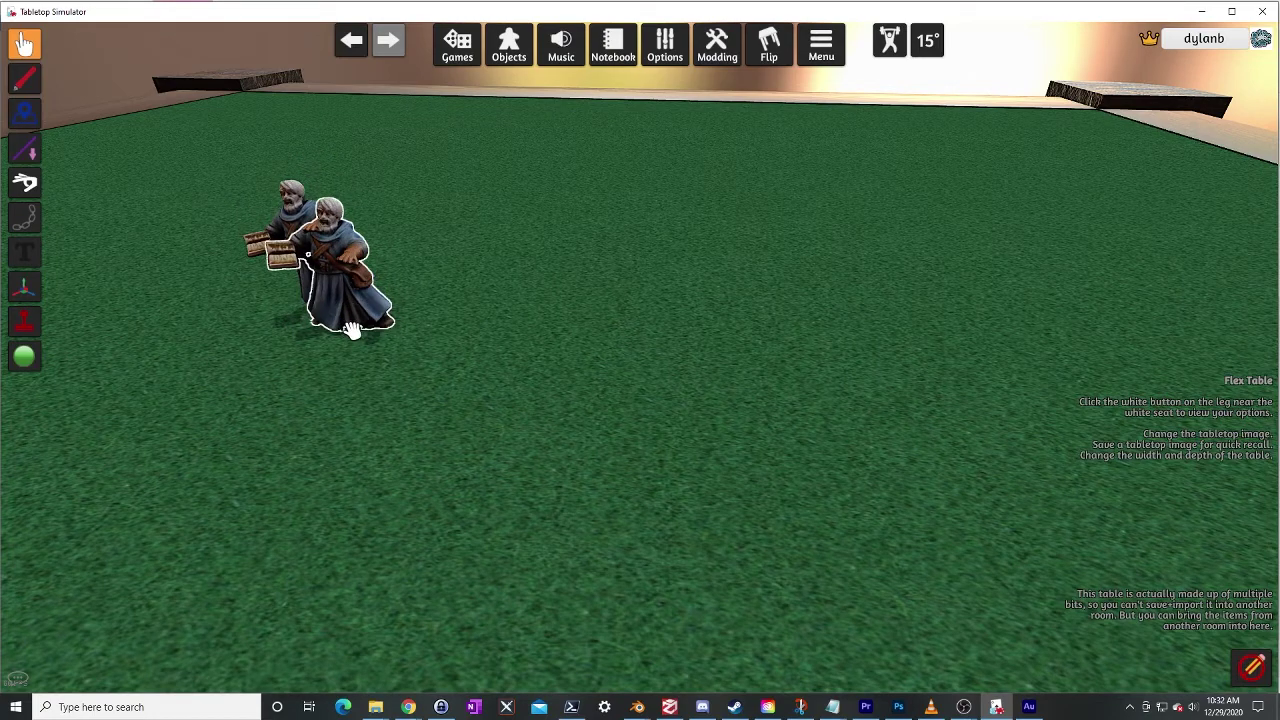
right_drag(383, 325, 443, 403)
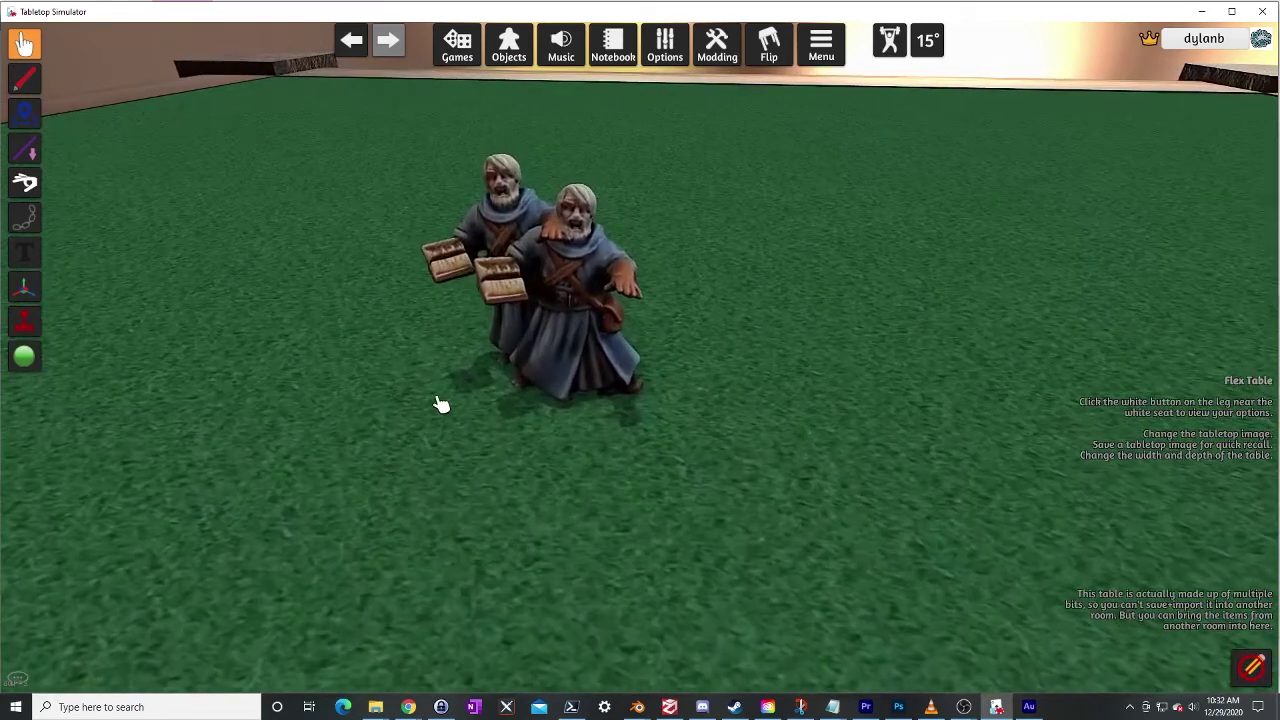
drag(520, 202, 480, 356)
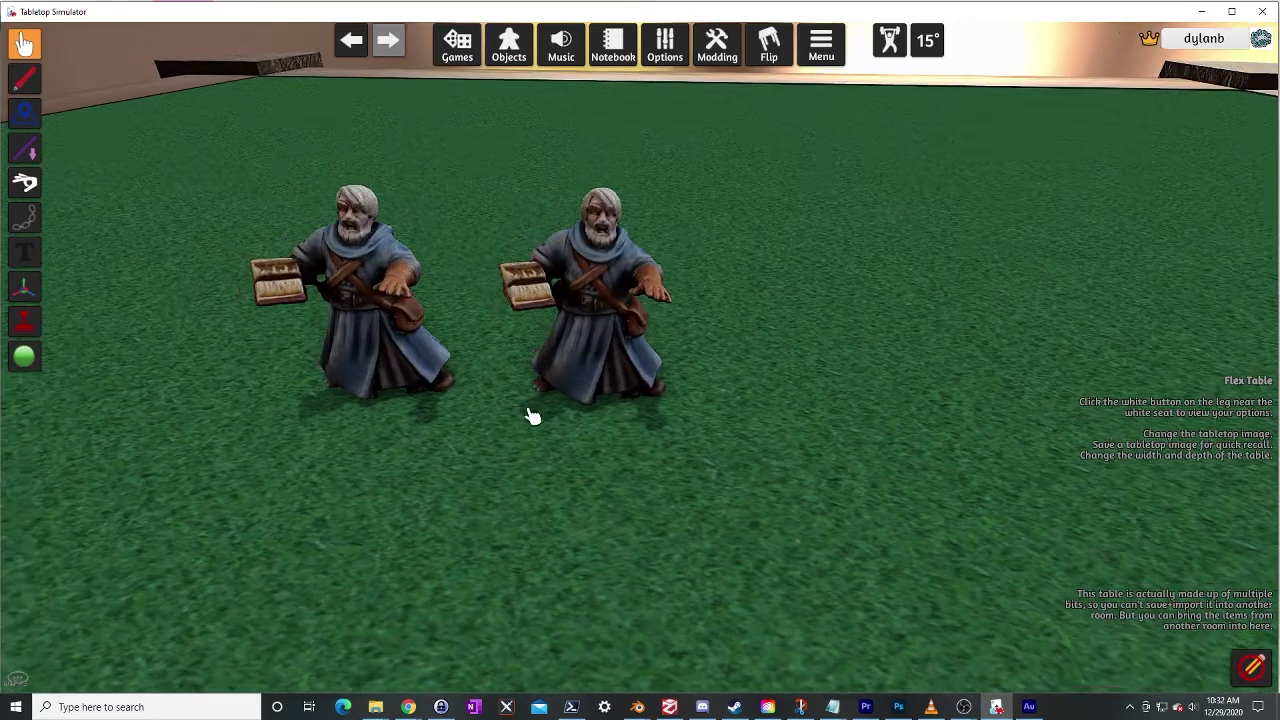
scroll(526, 416, up, 3)
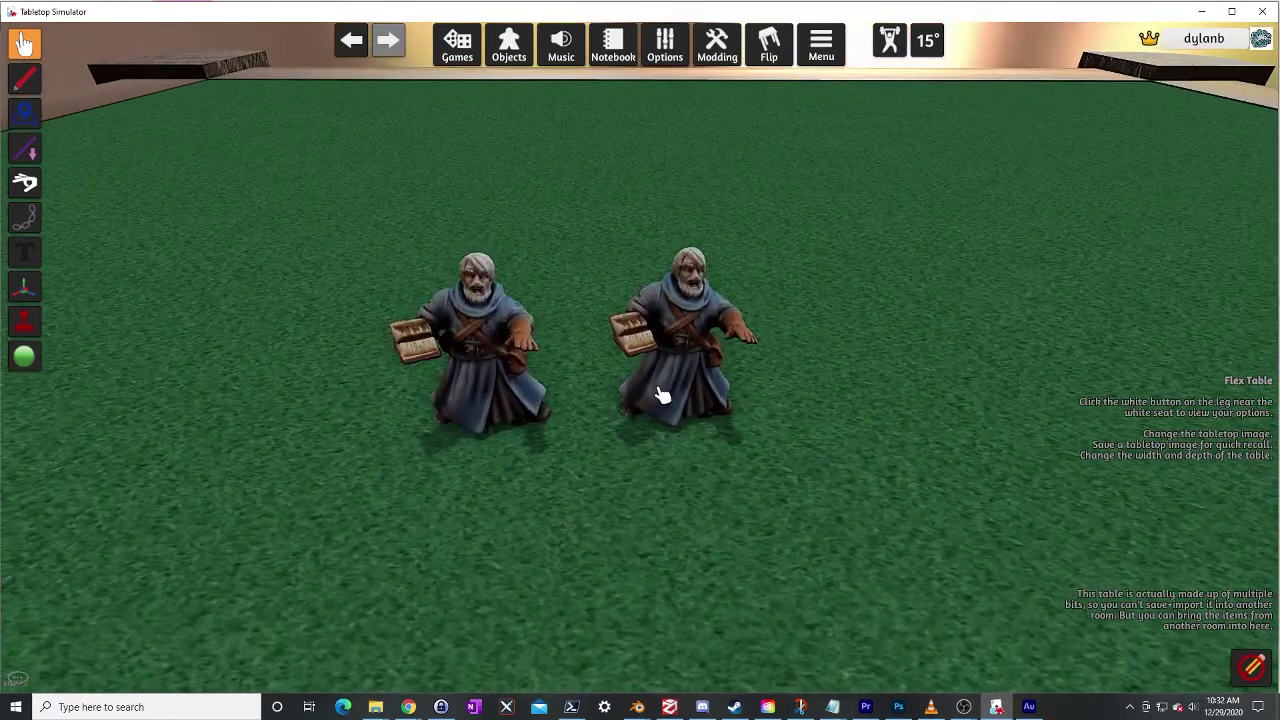
right_drag(771, 423, 574, 406)
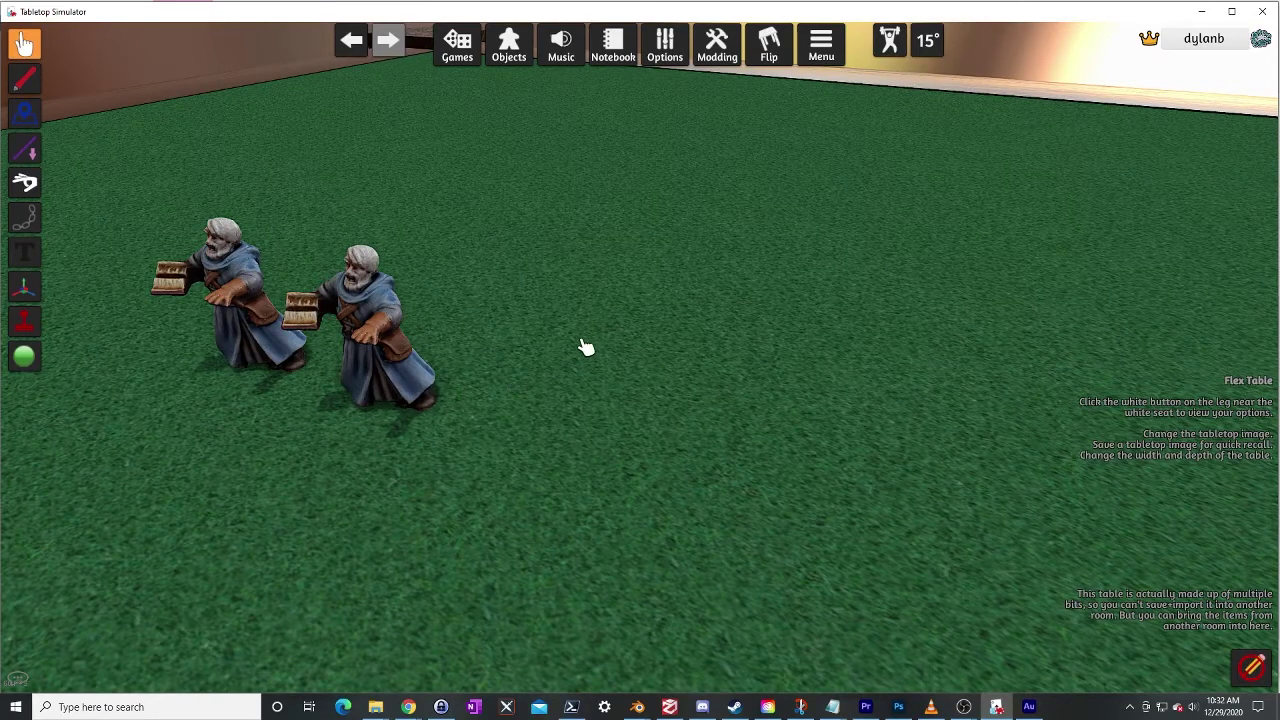
Paste more monk copies and place the front one just right of the second
key(ctrl+v)
key(ctrl+v)
key(ctrl+v)
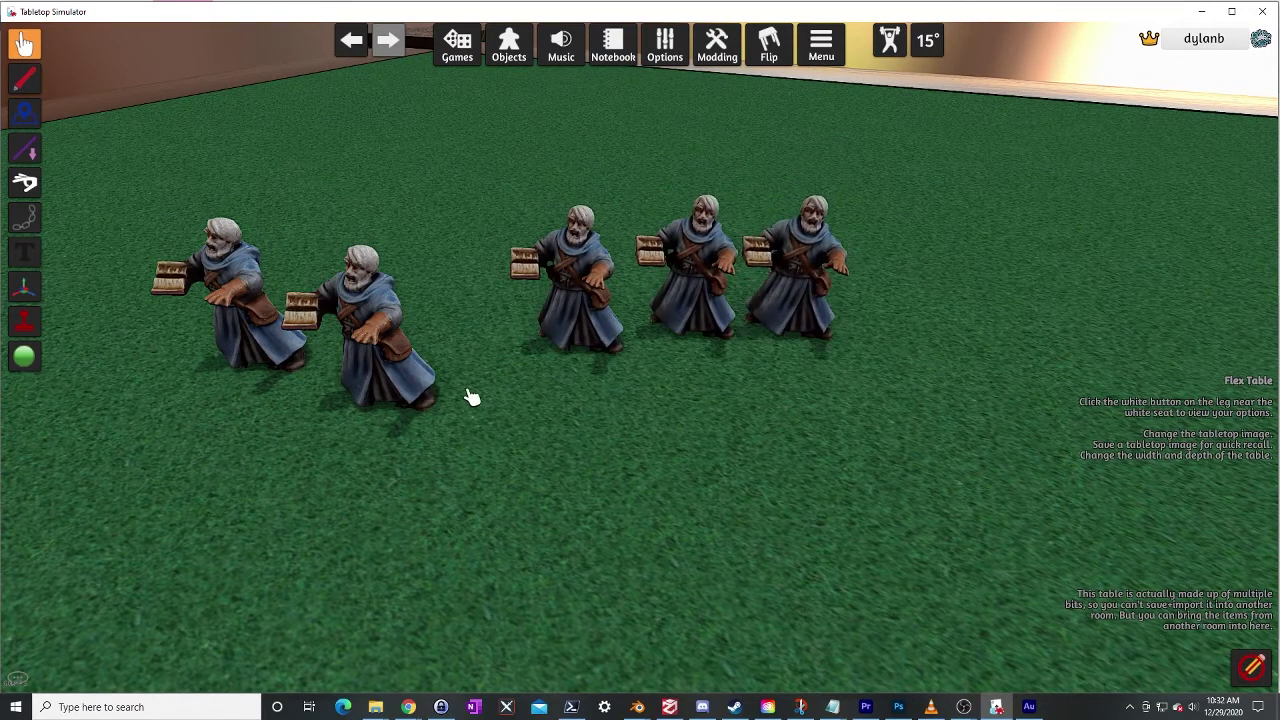
drag(393, 386, 590, 430)
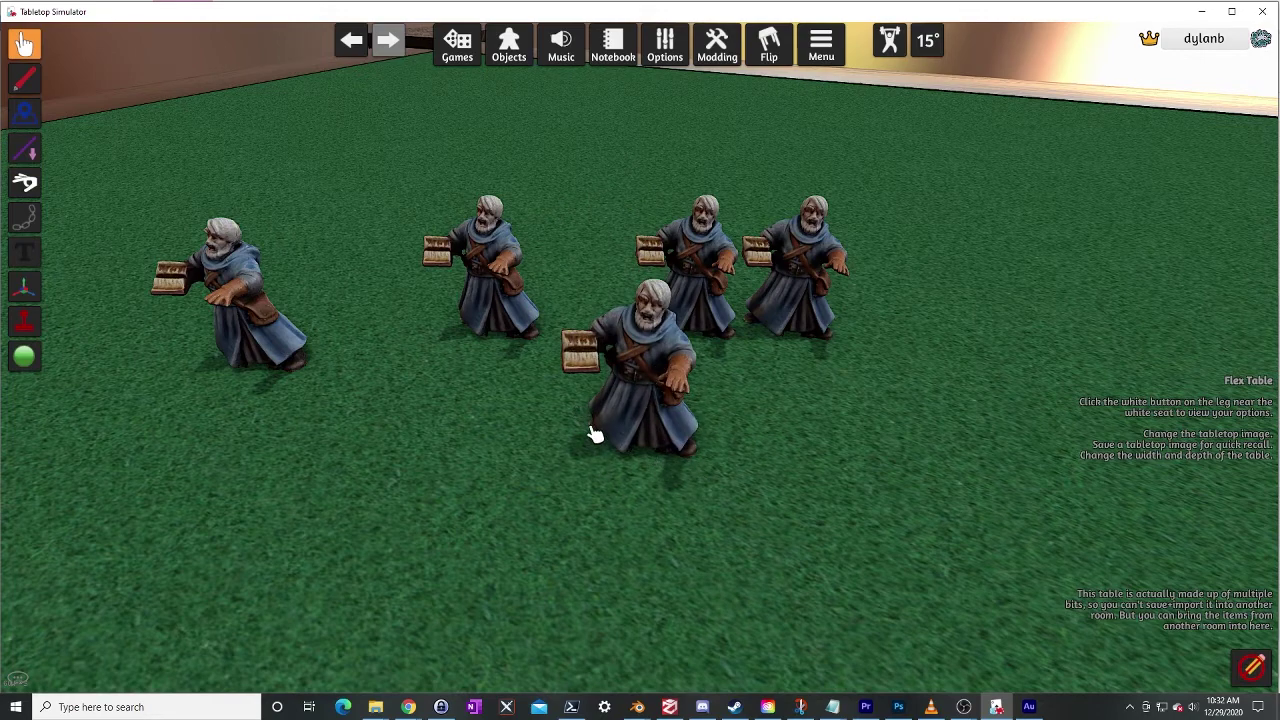
scroll(595, 435, down, 3)
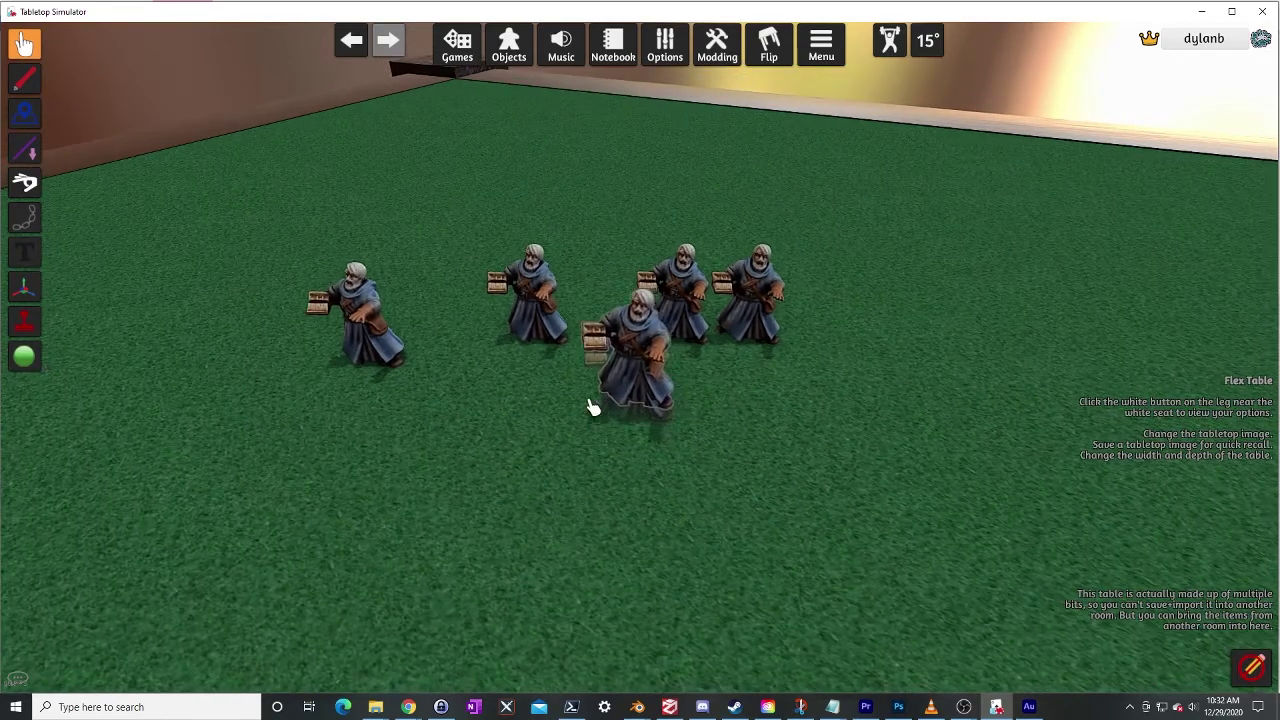
mouse_move(592, 407)
mouse_down()
mouse_move(480, 380)
mouse_move(603, 388)
mouse_up()
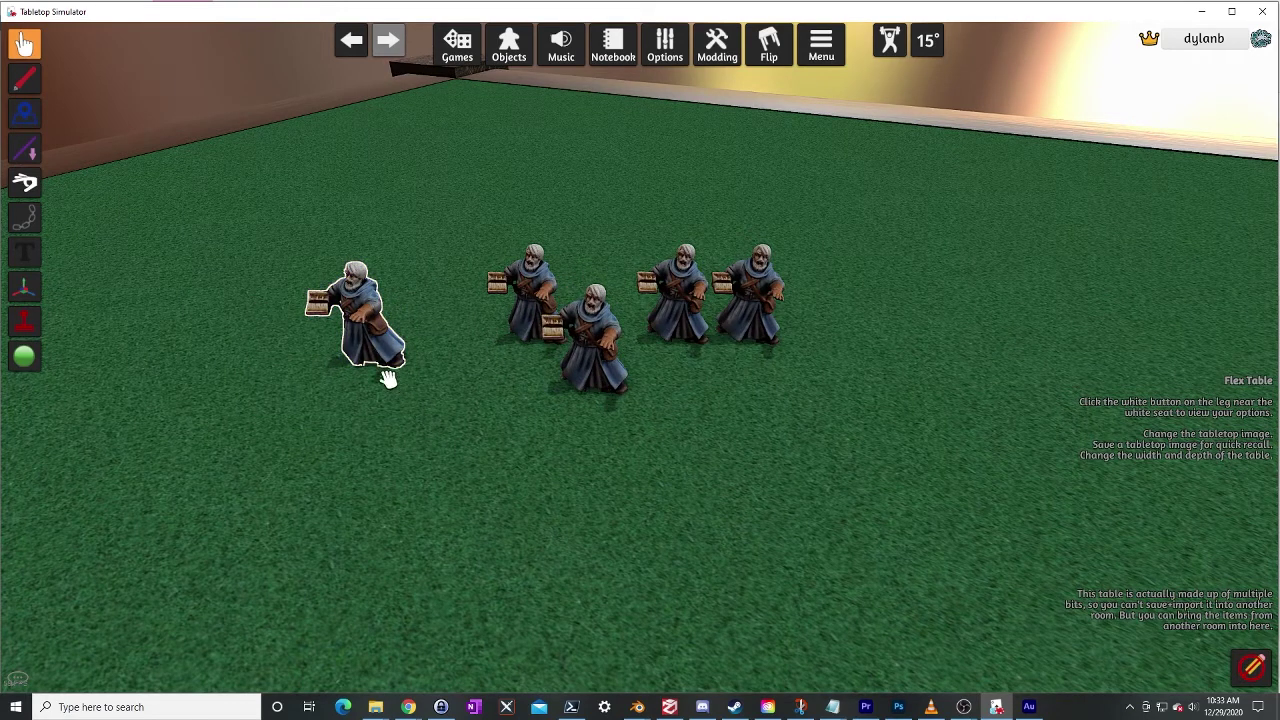
Add a rotated monk copy, line up five monks in a diagonal row, and box-select them
key(ctrl+v)
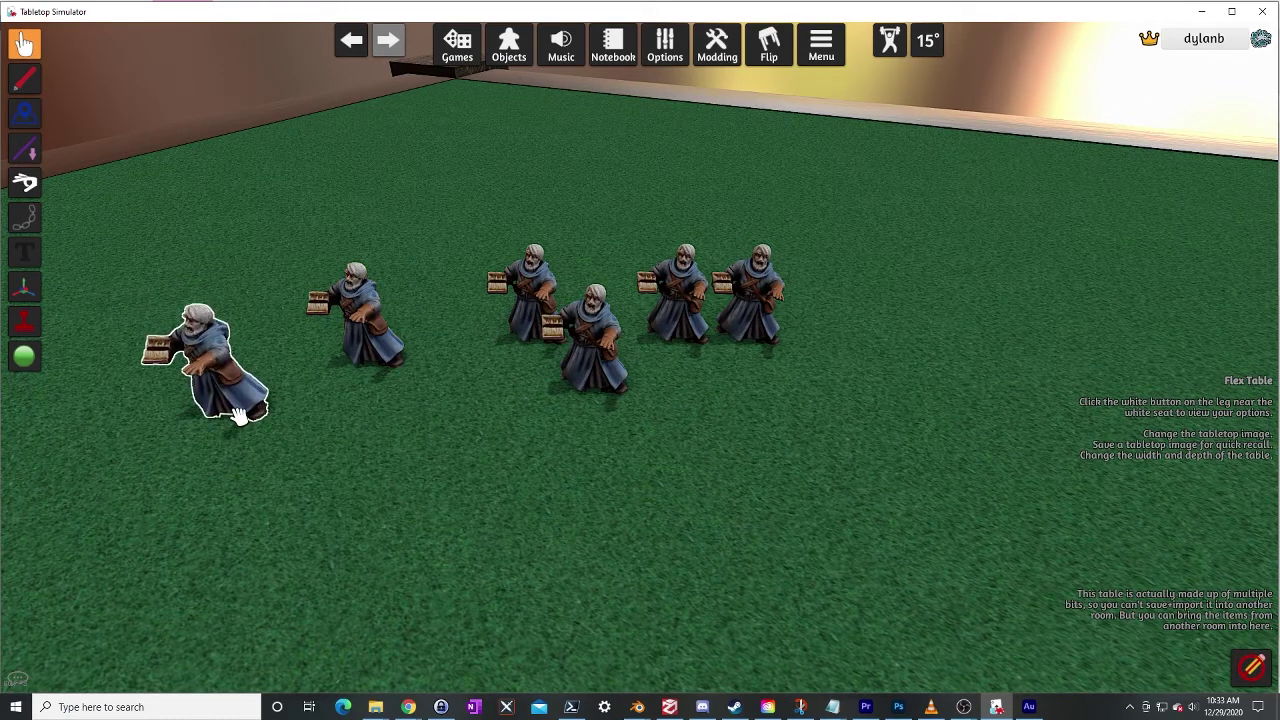
key(e)
key(e)
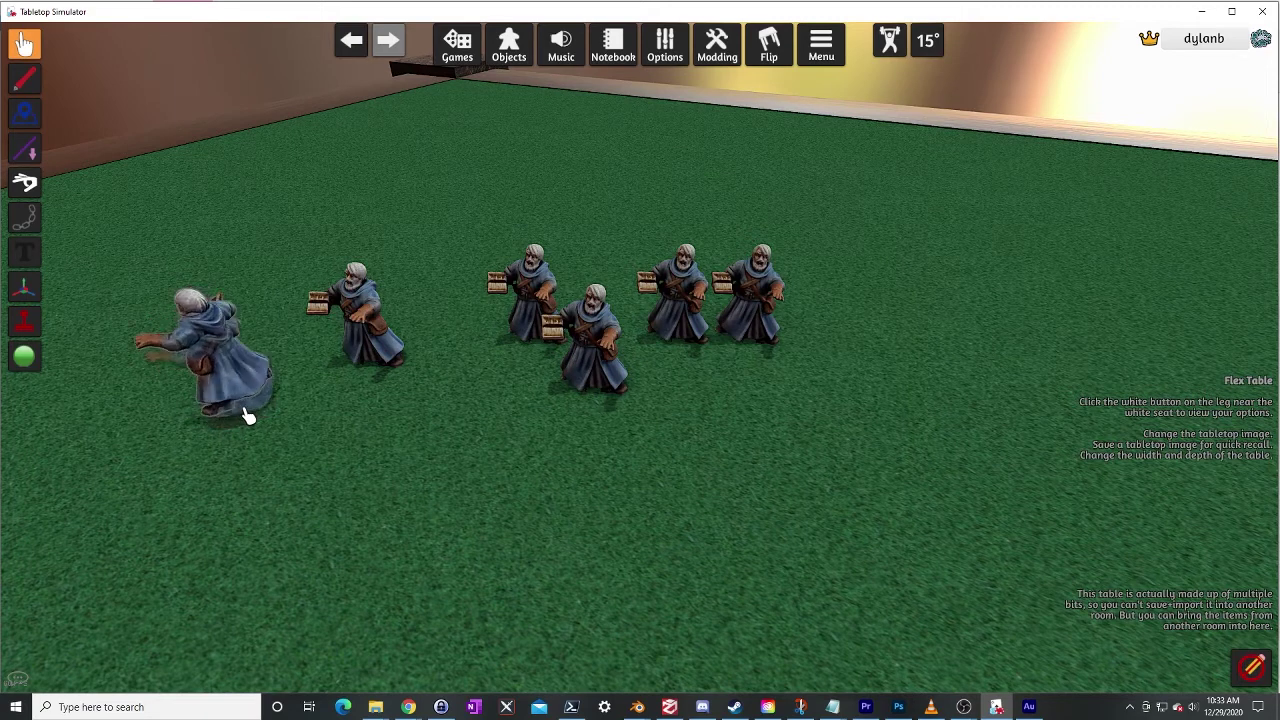
drag(271, 408, 280, 358)
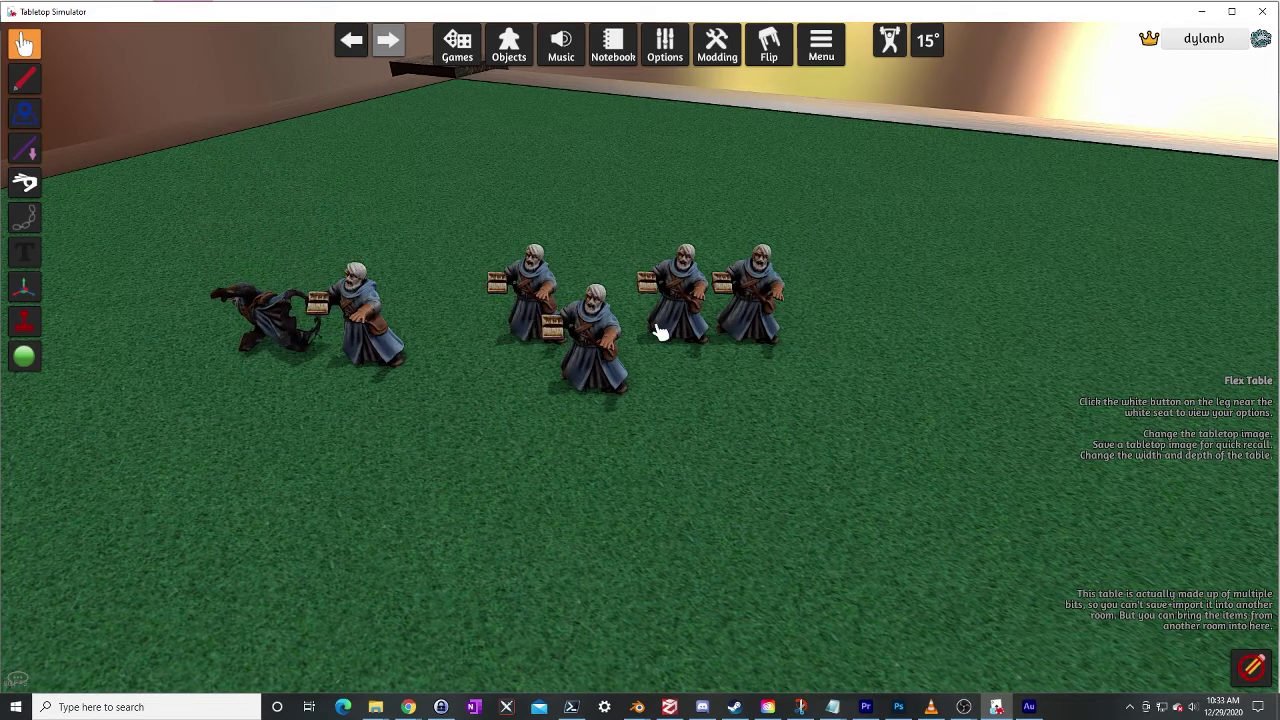
drag(680, 335, 652, 396)
right_drag(726, 394, 449, 494)
drag(395, 383, 307, 321)
drag(226, 220, 366, 340)
Copy the five-monk row and paste duplicate rows to form a tight block
key(ctrl+c)
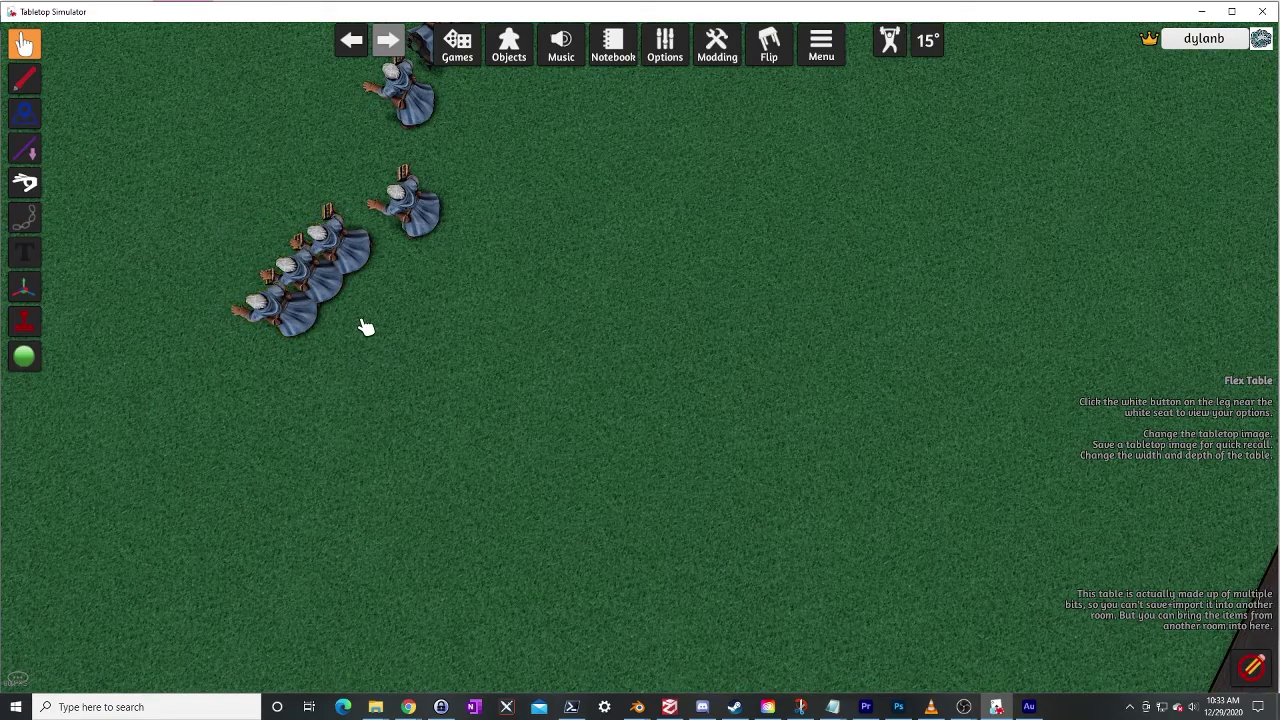
key(ctrl+v)
key(ctrl+v)
key(ctrl+v)
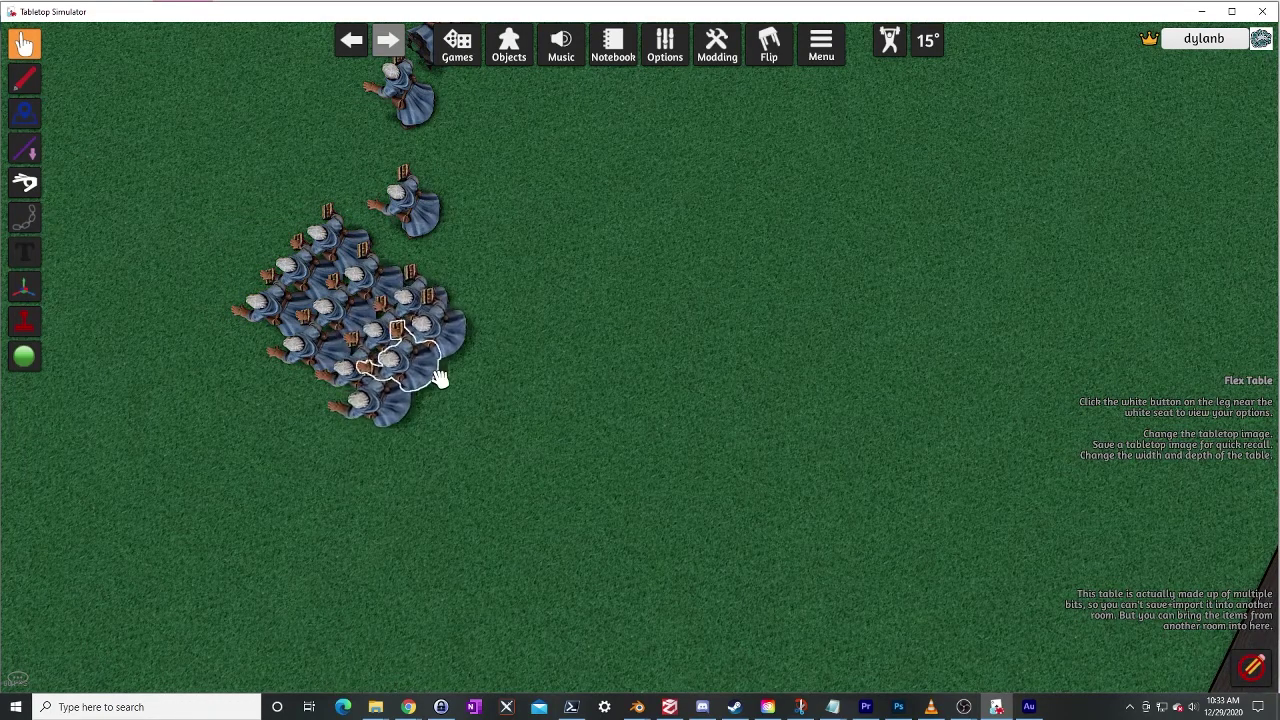
key(p)
scroll(800, 330, up, 5)
scroll(836, 330, down, 3)
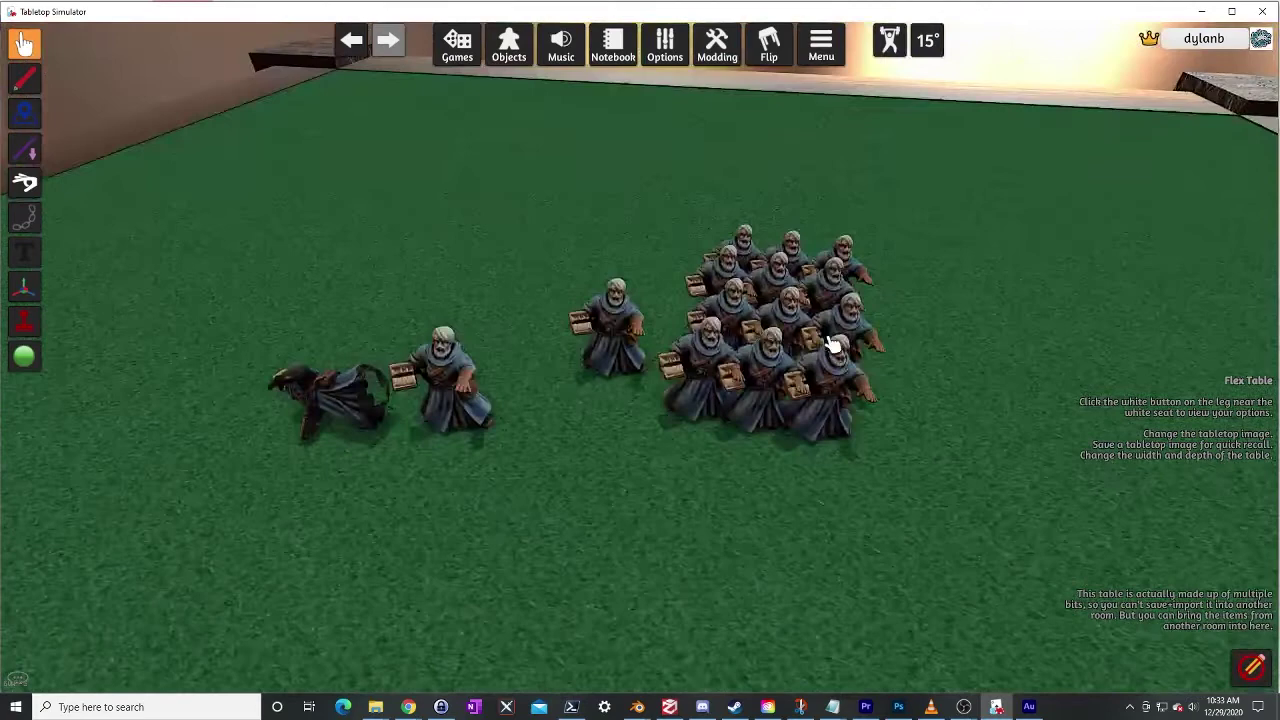
scroll(836, 470, up, 2)
key(d)
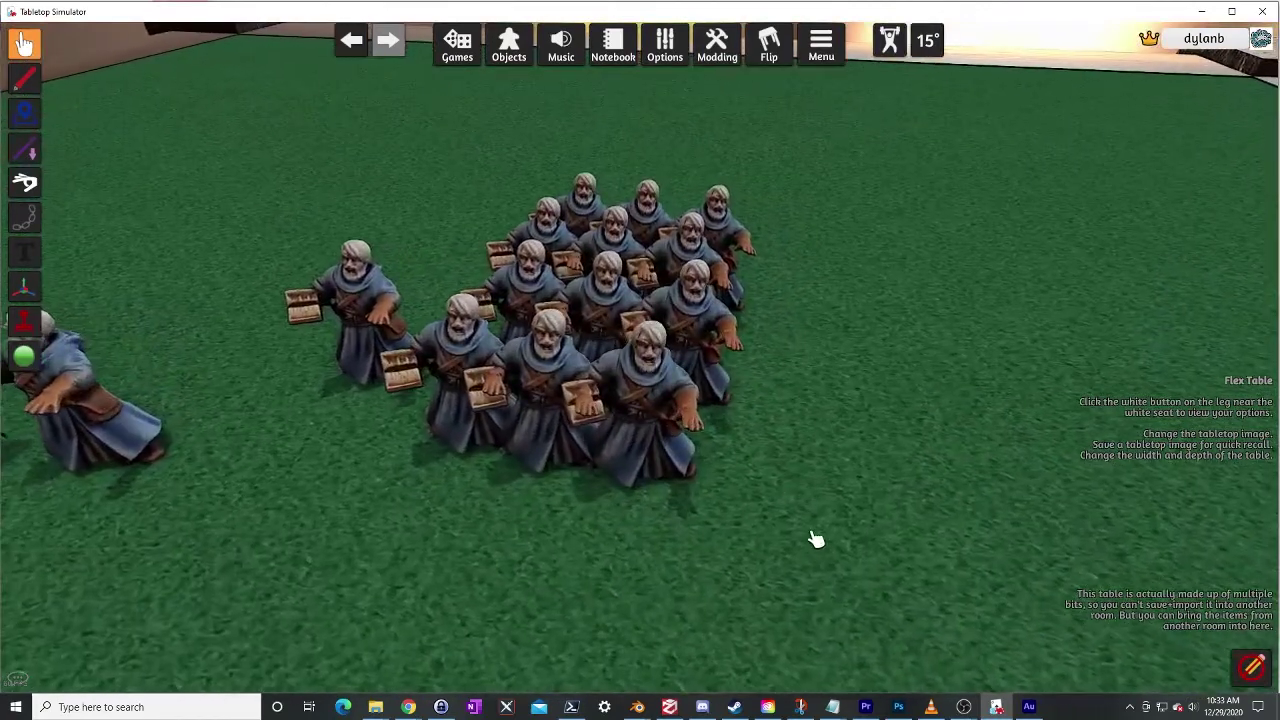
scroll(769, 502, down, 1)
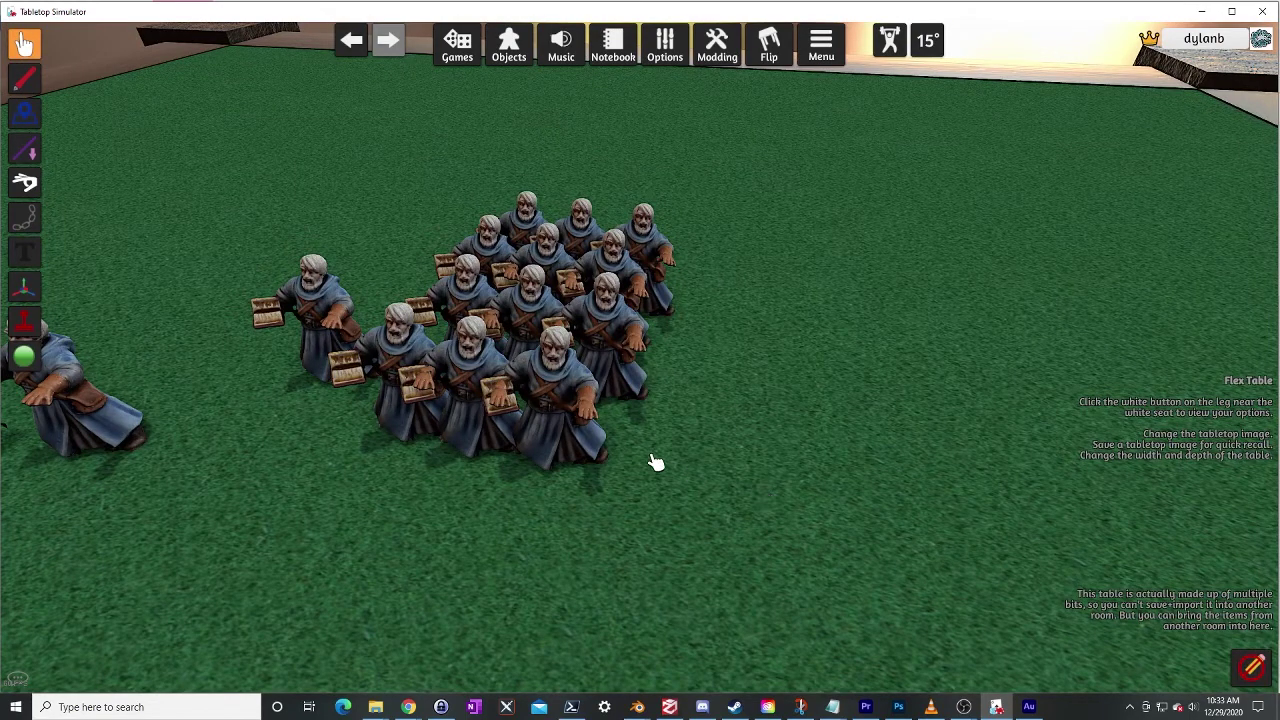
scroll(643, 449, down, 3)
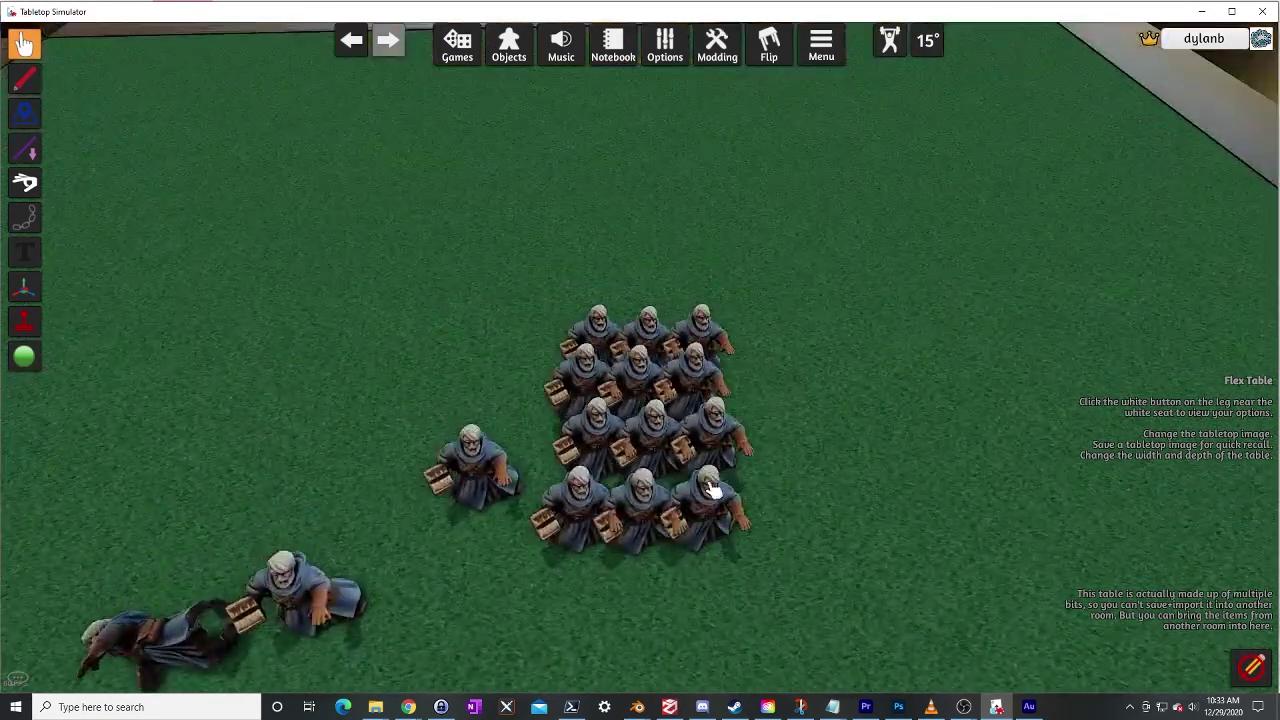
Inspect the monk phalanx from several angles and nudge a lone monk down-left
right_drag(751, 477, 668, 445)
right_click(722, 458)
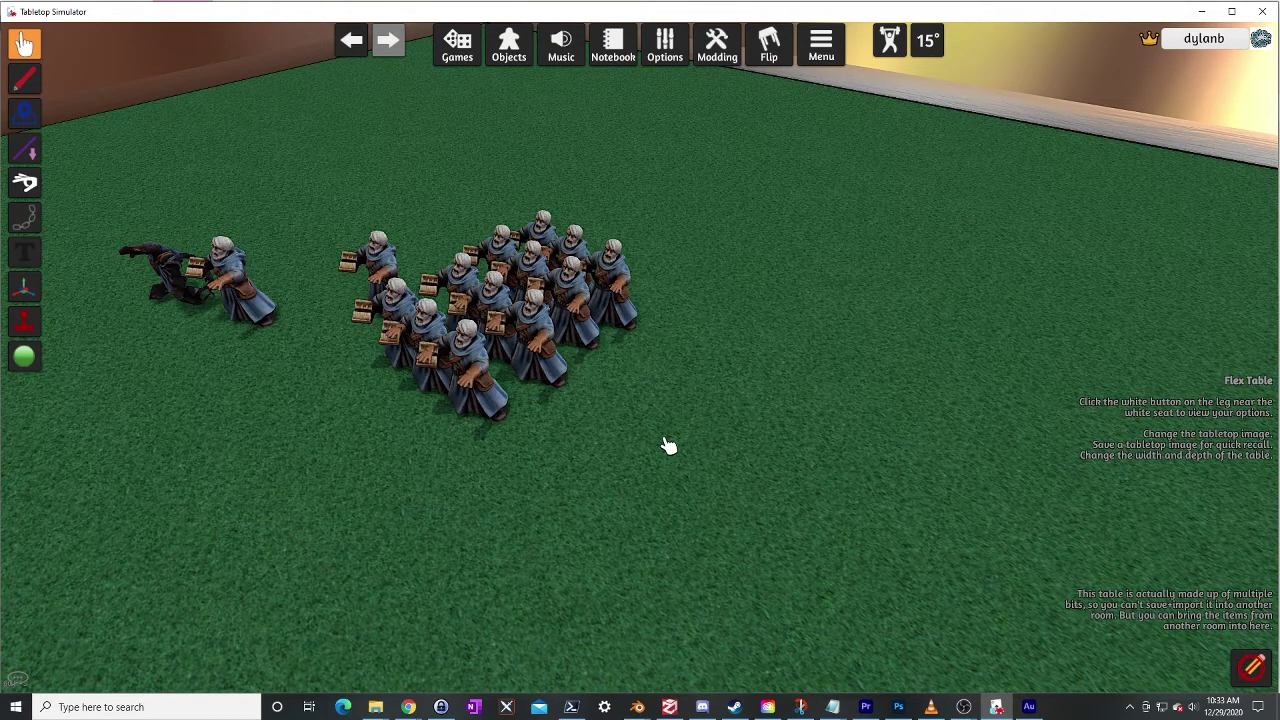
right_drag(574, 271, 666, 434)
scroll(680, 530, up, 3)
right_drag(580, 324, 495, 395)
scroll(735, 480, down, 3)
right_drag(734, 529, 755, 501)
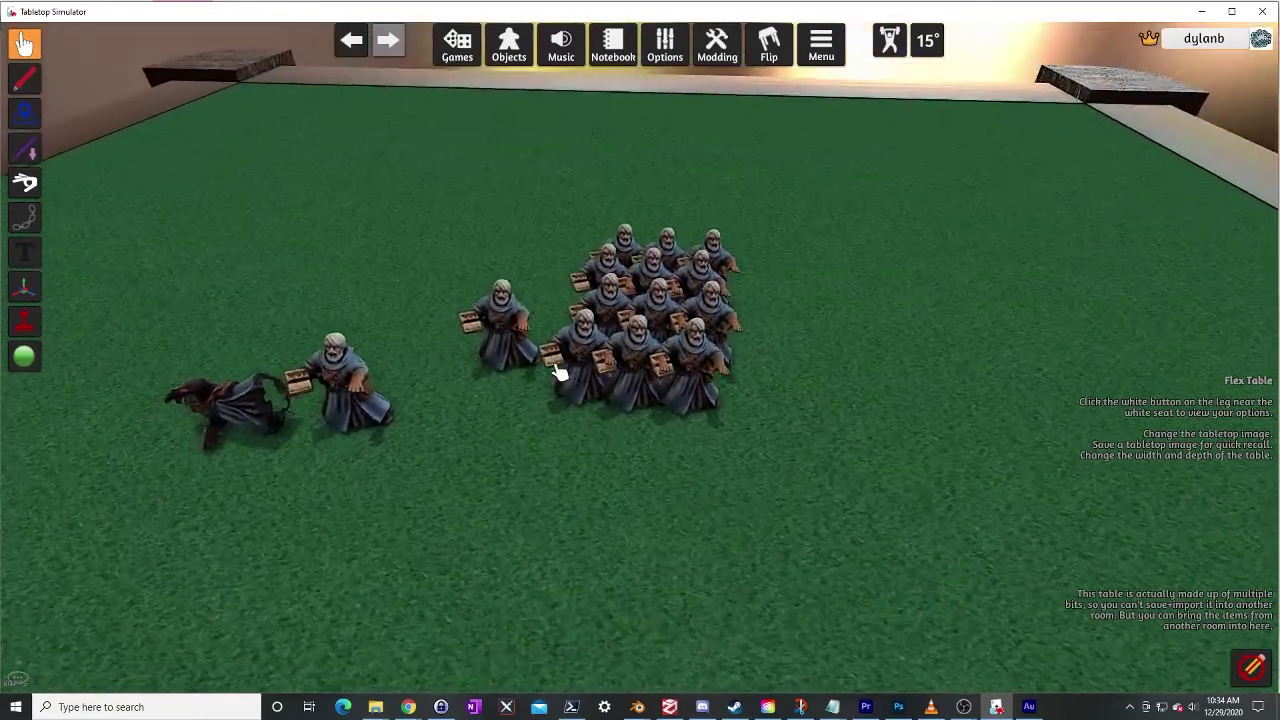
mouse_move(512, 364)
mouse_down()
mouse_move(494, 371)
mouse_move(505, 432)
mouse_move(400, 420)
mouse_move(417, 426)
mouse_move(457, 357)
mouse_move(495, 360)
mouse_up()
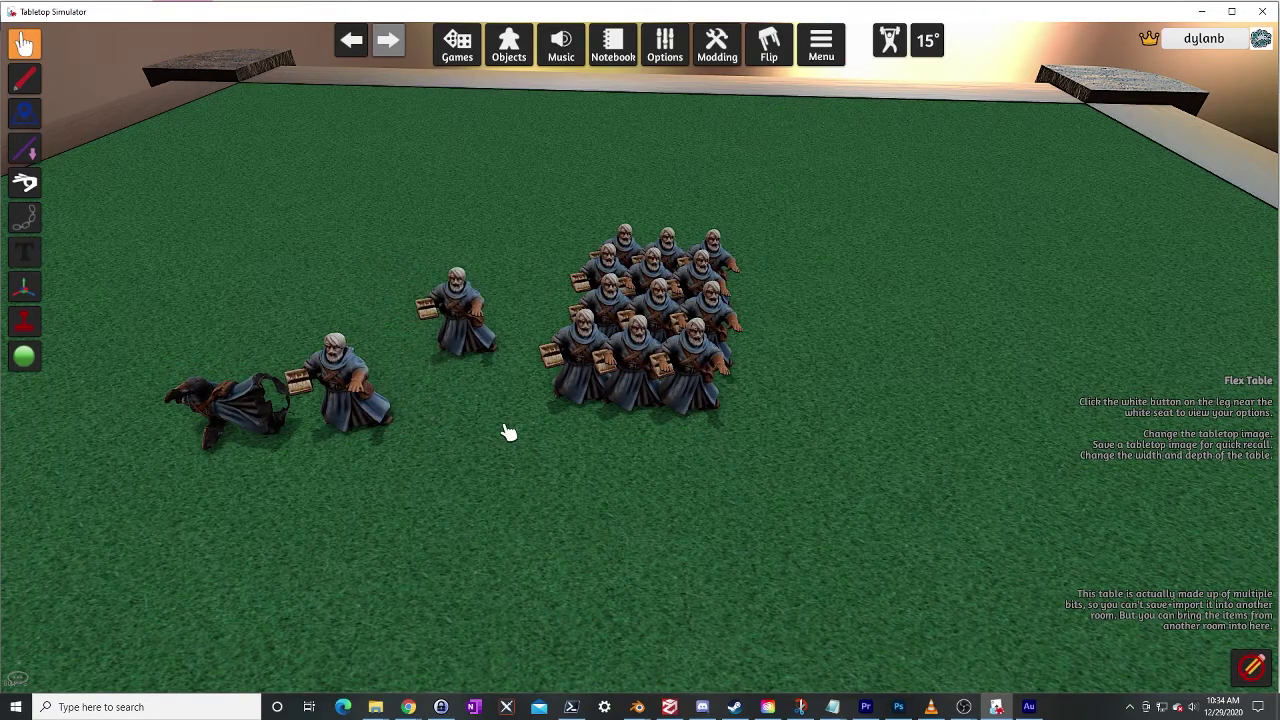
scroll(514, 409, up, 2)
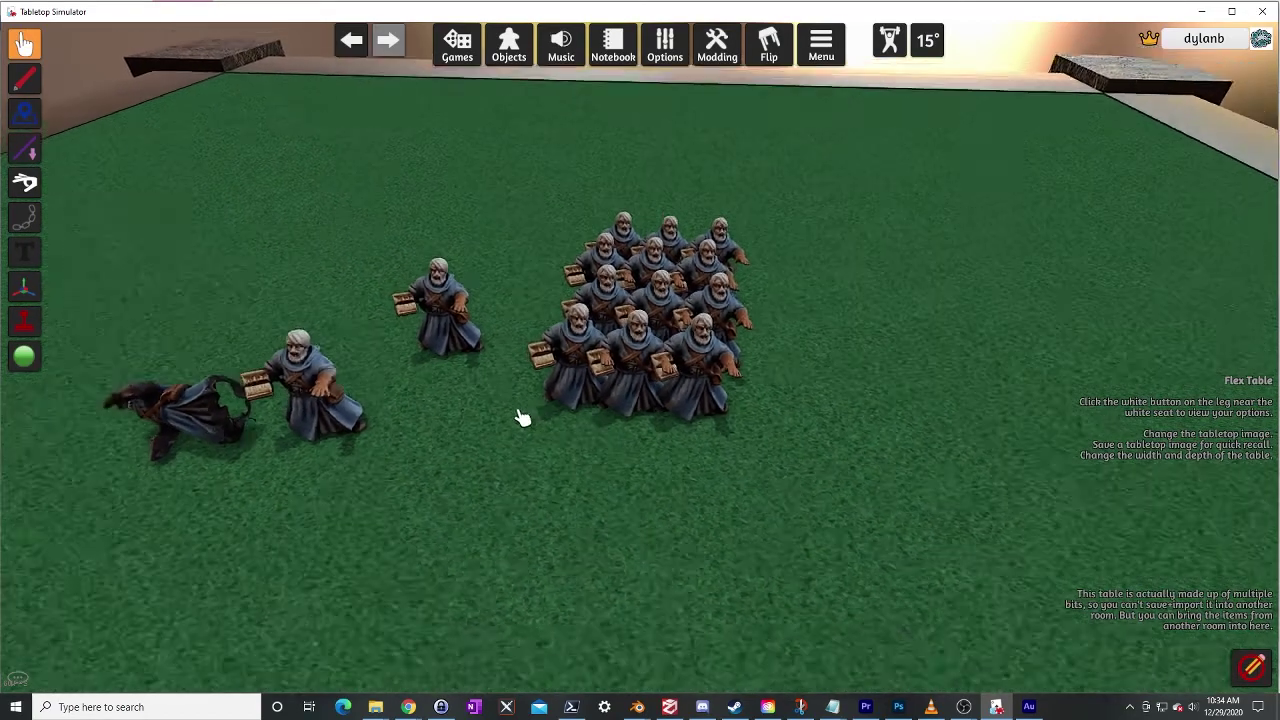
scroll(522, 417, down, 2)
right_drag(580, 474, 520, 470)
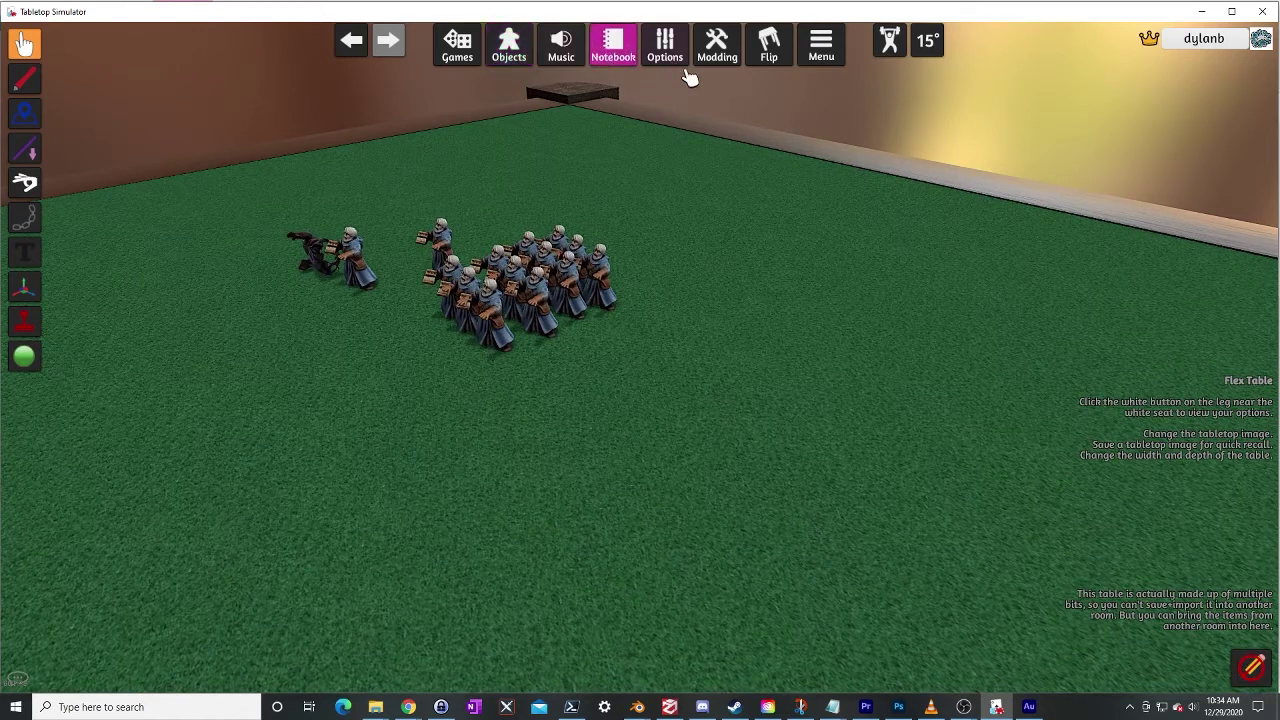
click(733, 55)
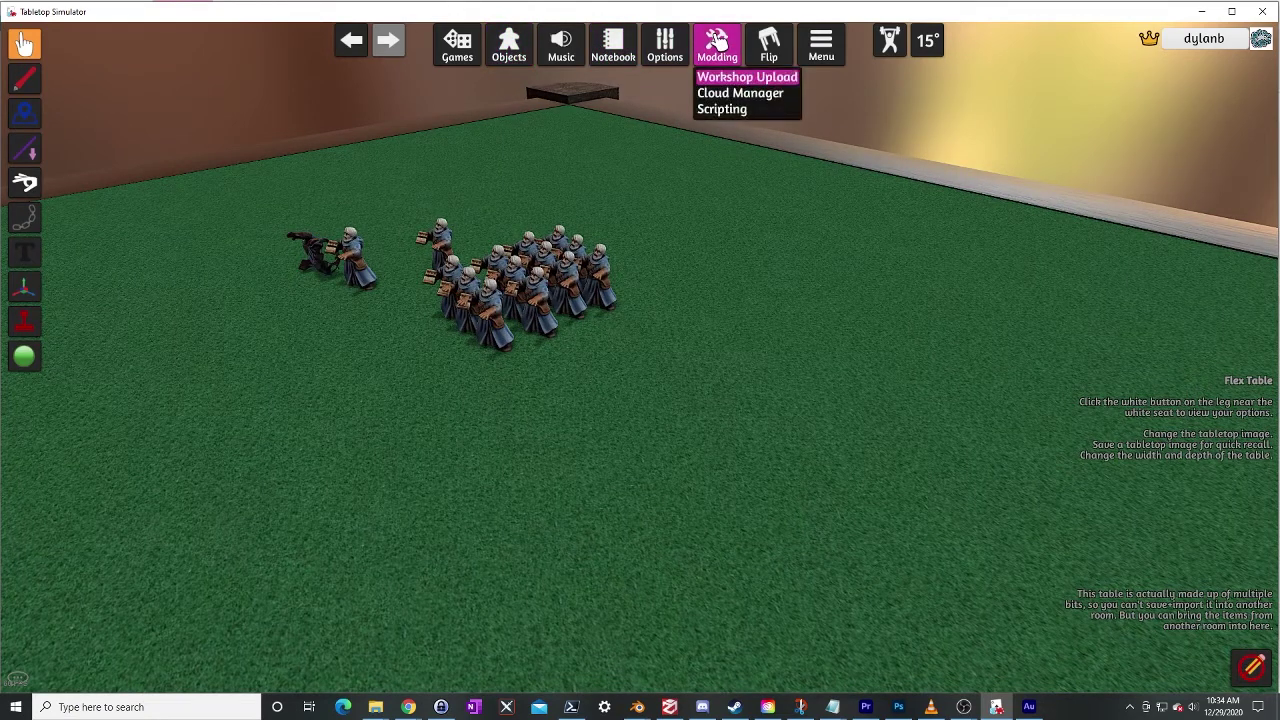
click(774, 85)
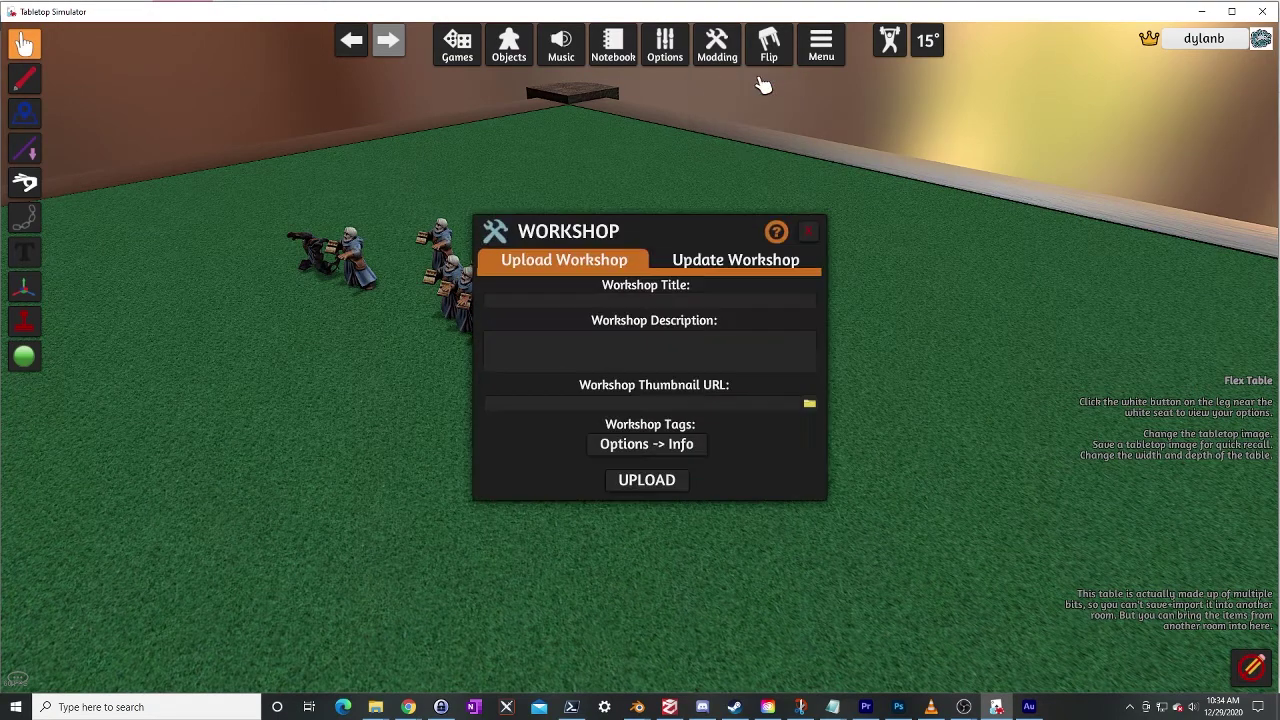
click(662, 306)
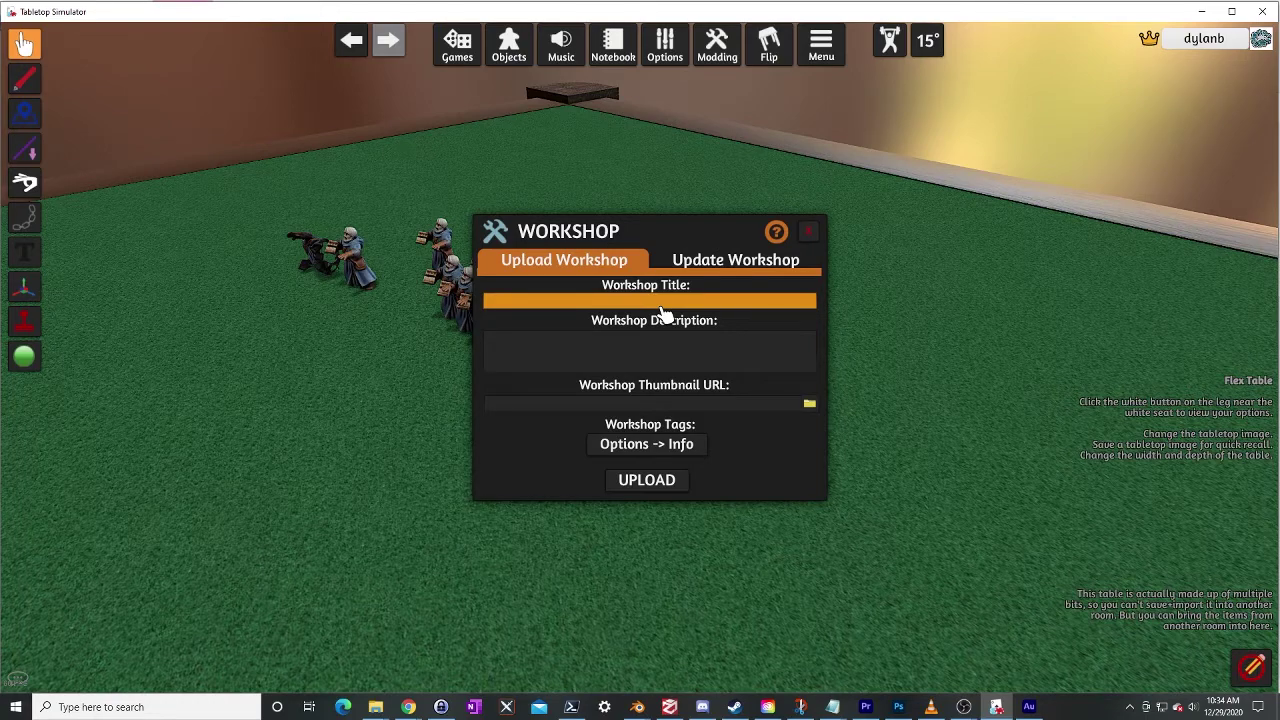
click(808, 233)
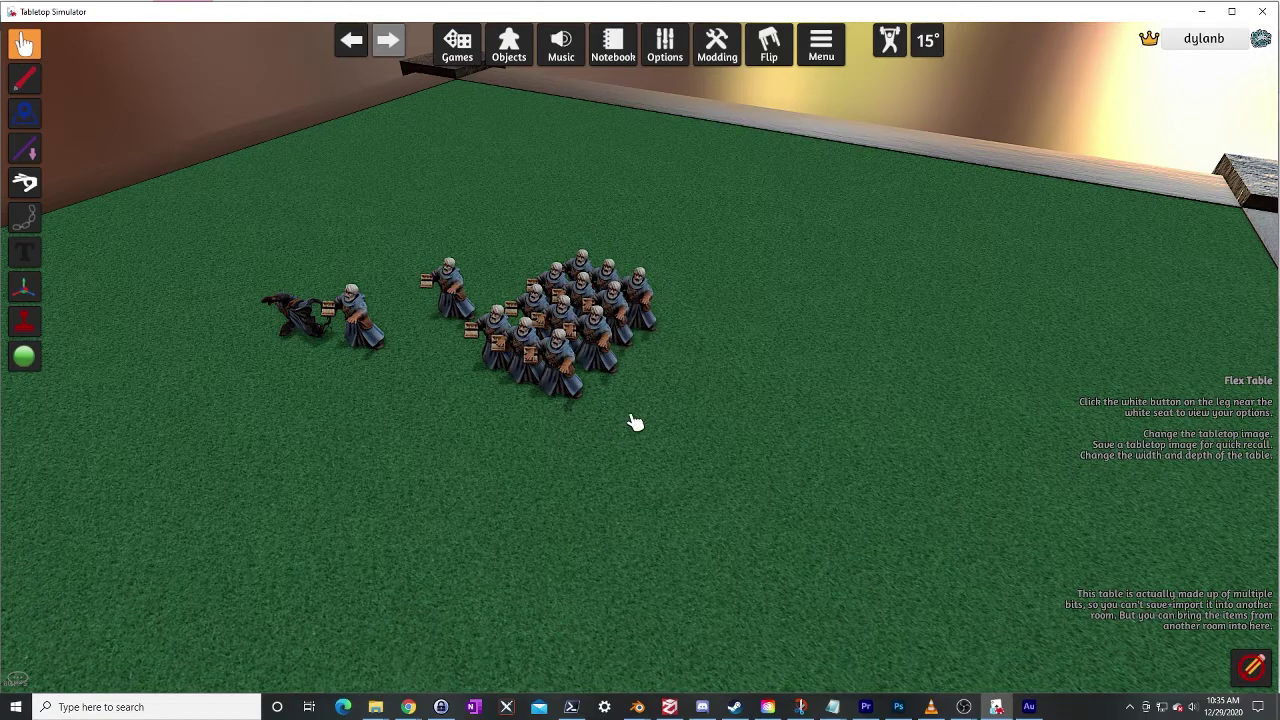
right_drag(608, 446, 615, 460)
scroll(616, 459, down, 3)
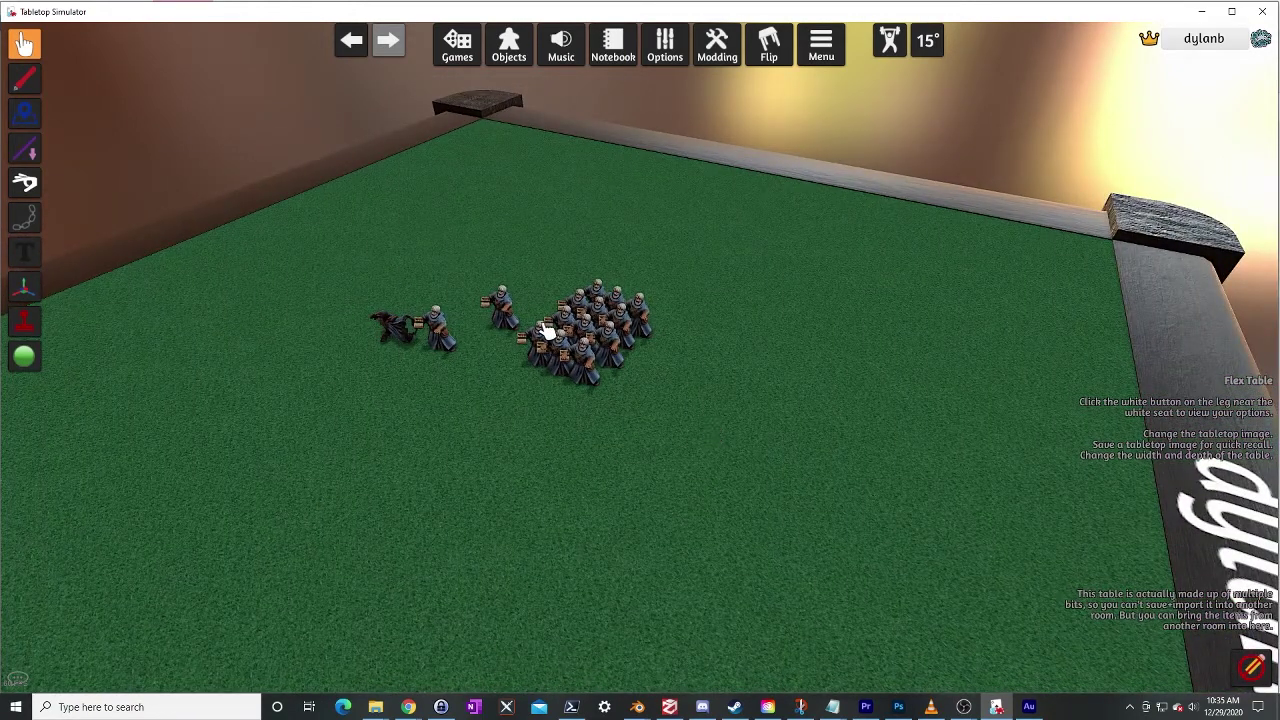
right_drag(503, 384, 495, 496)
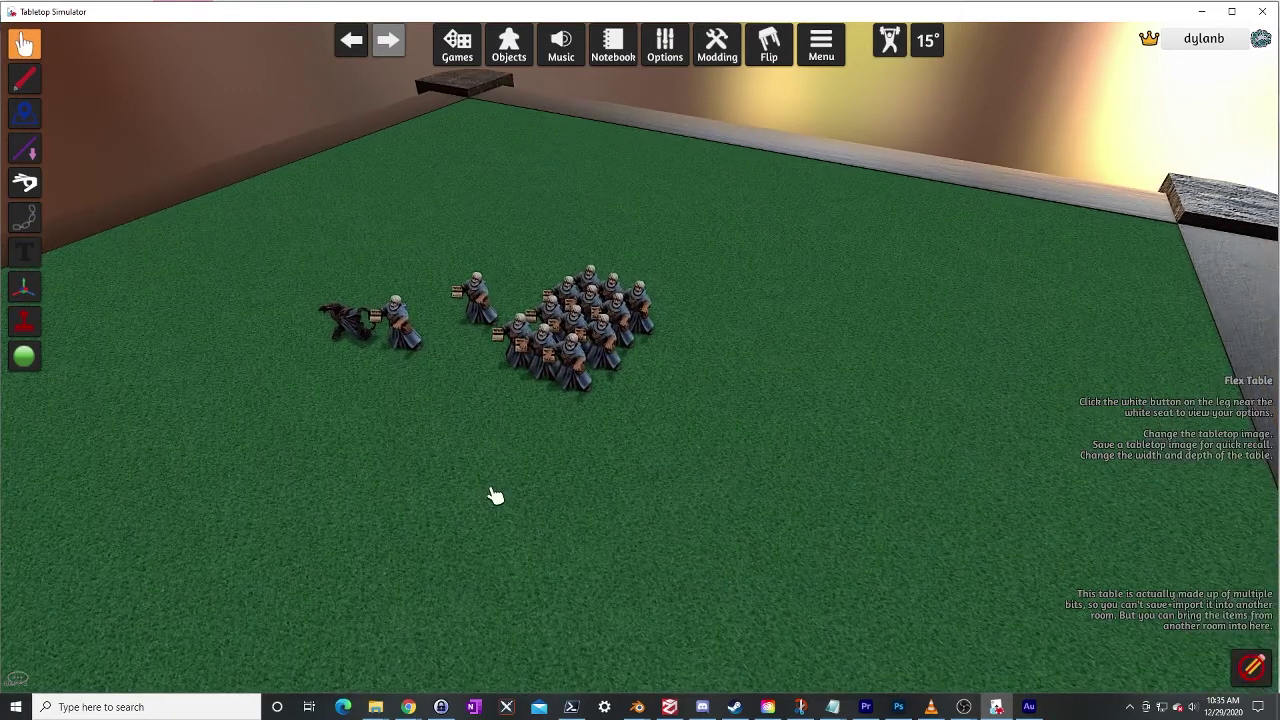
Save the current table as 'Fantasy Models WIP' into the AncientArmies folder
click(460, 40)
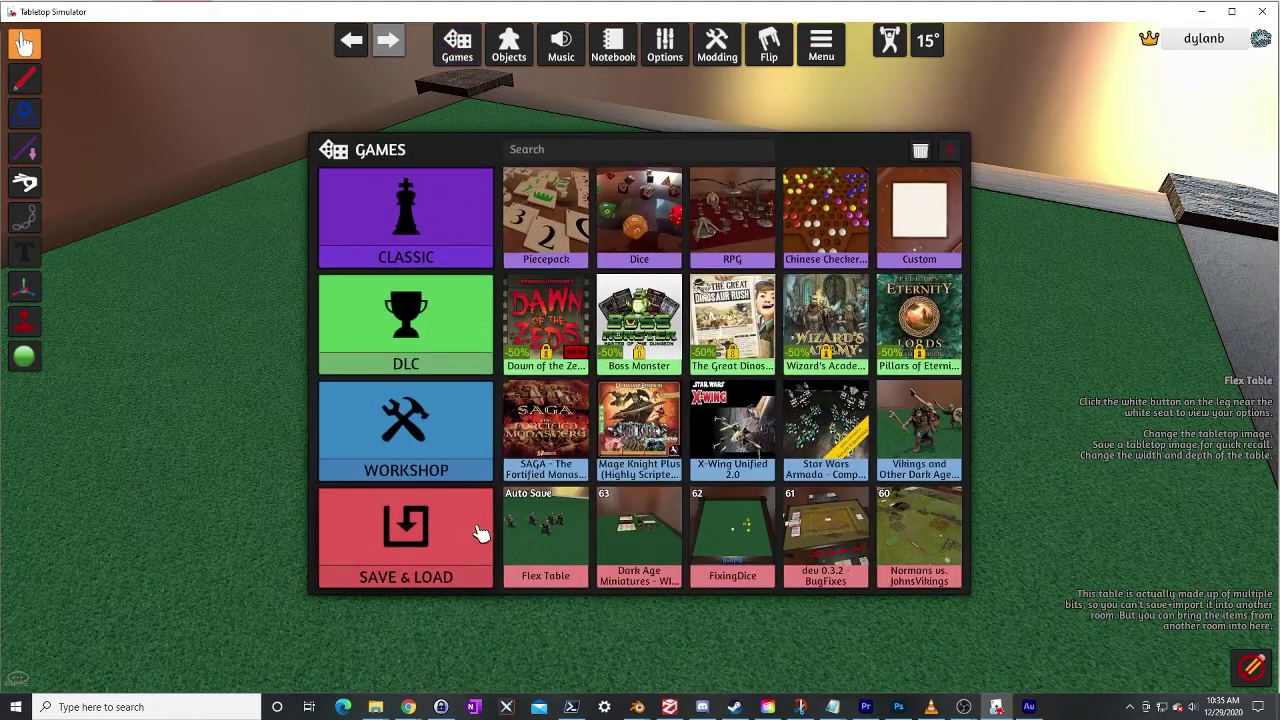
click(455, 533)
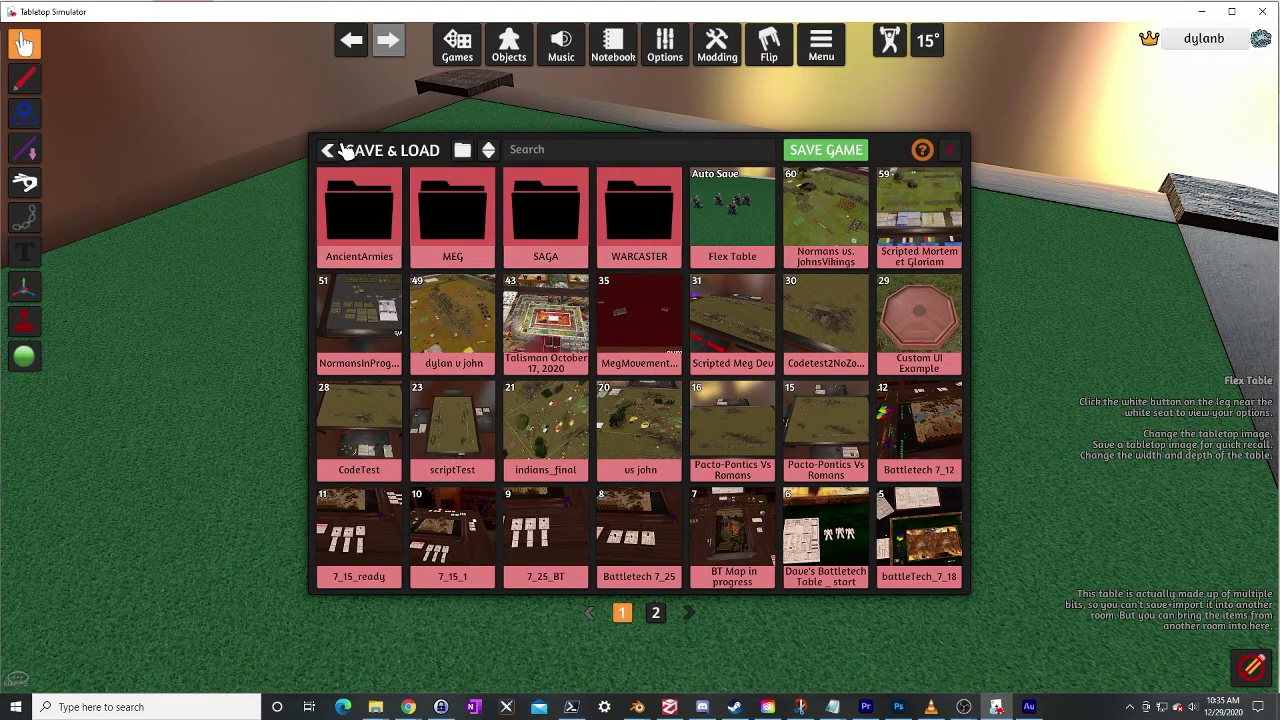
click(826, 155)
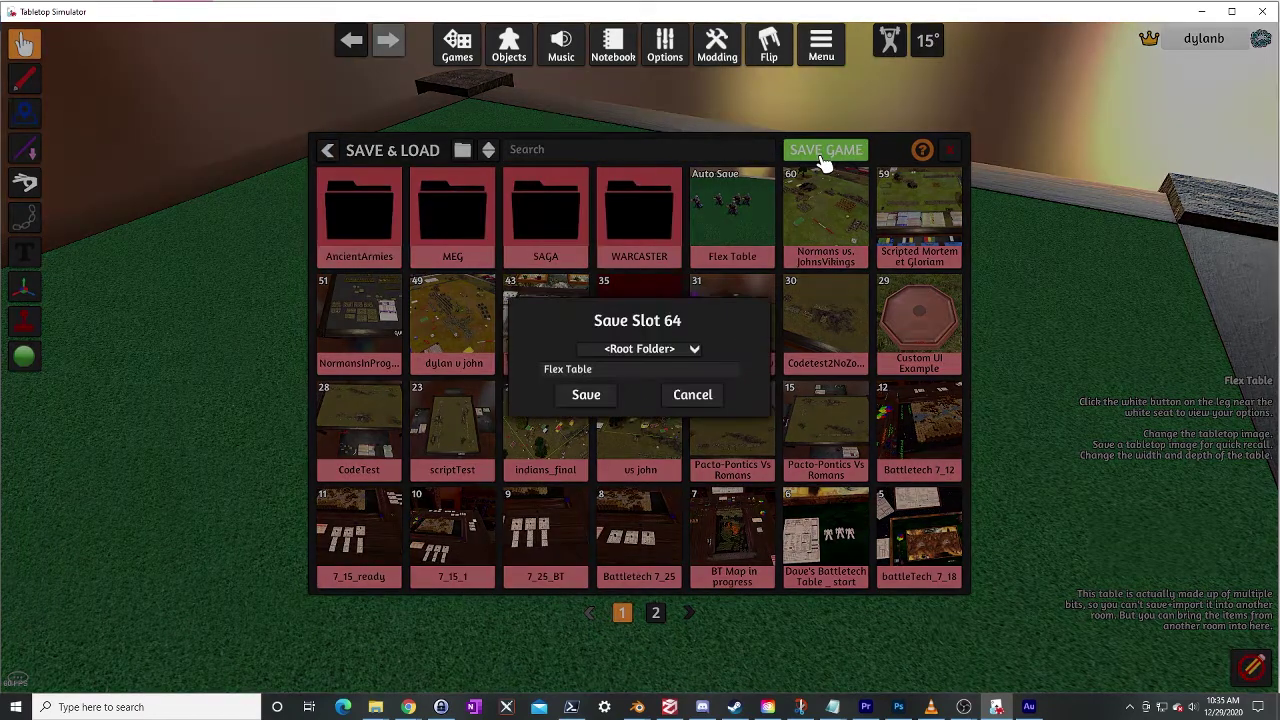
click(605, 371)
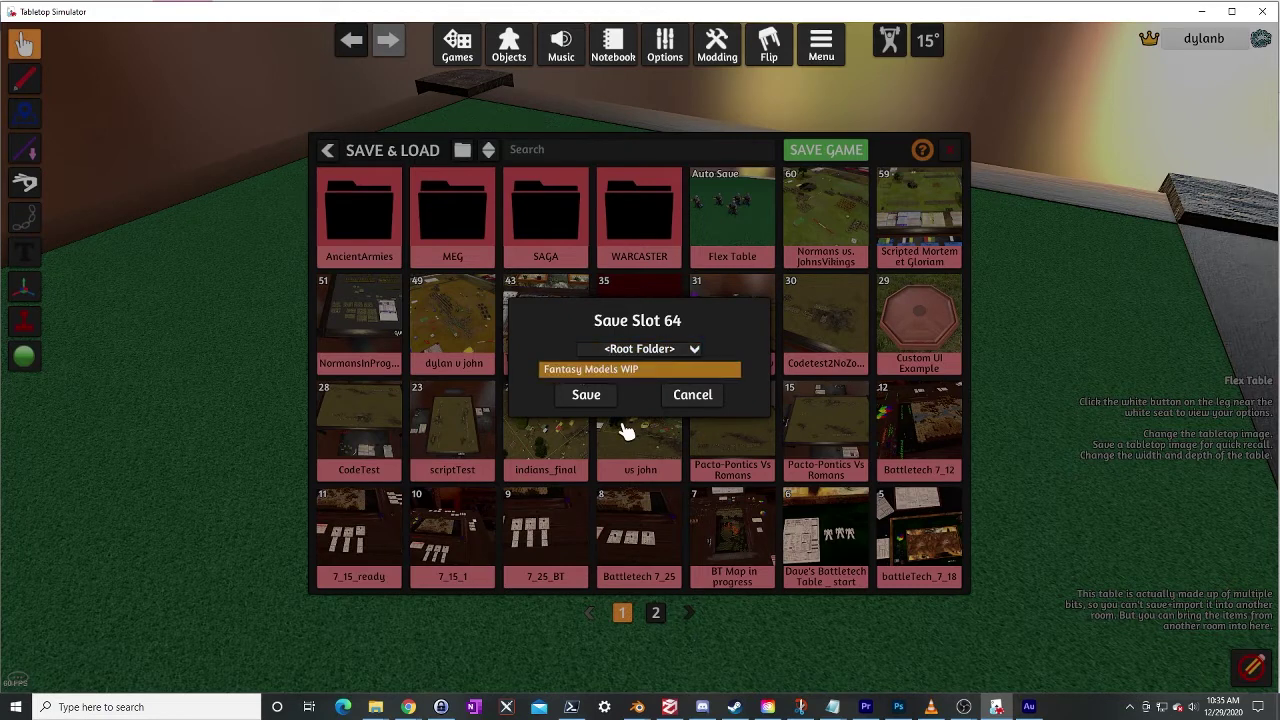
click(632, 348)
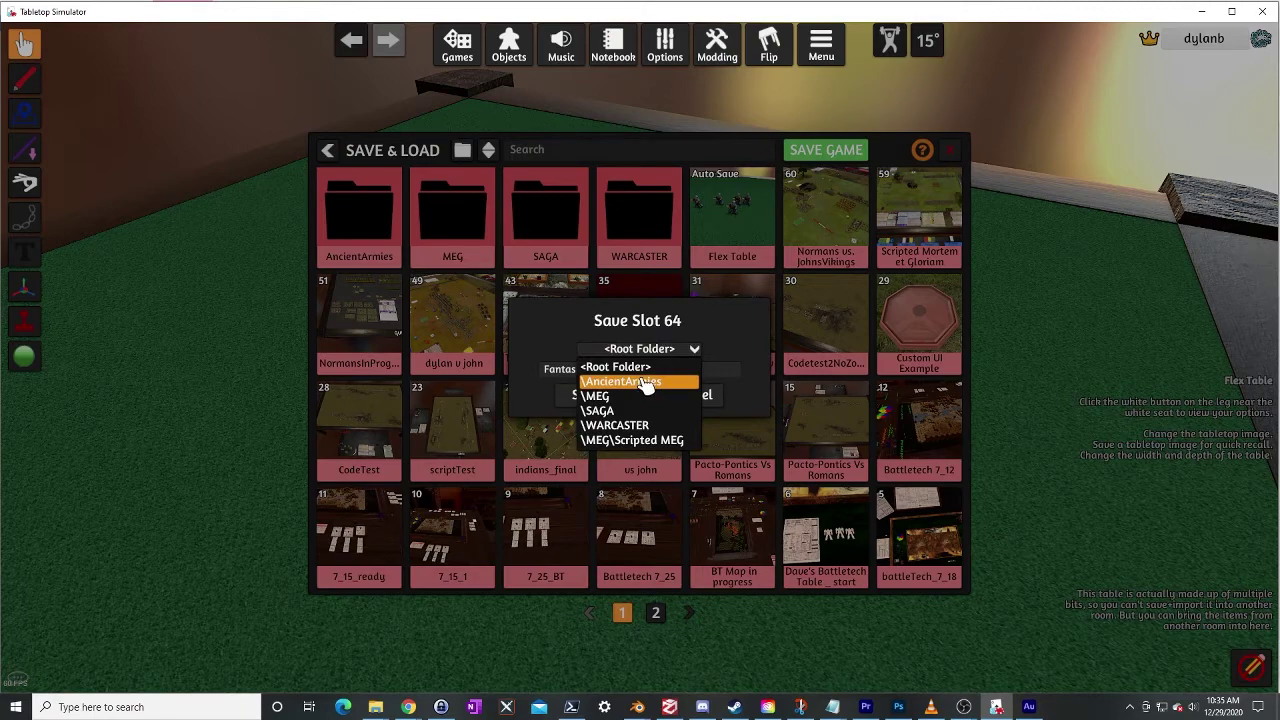
click(646, 384)
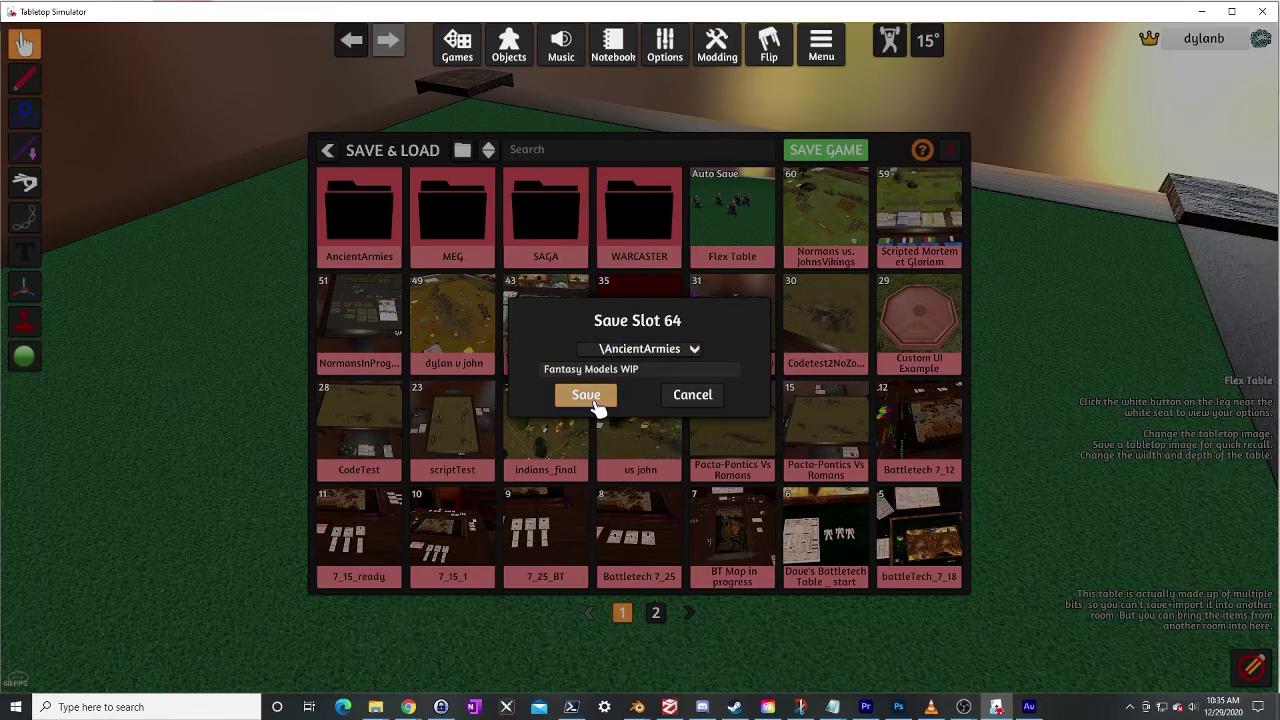
click(588, 396)
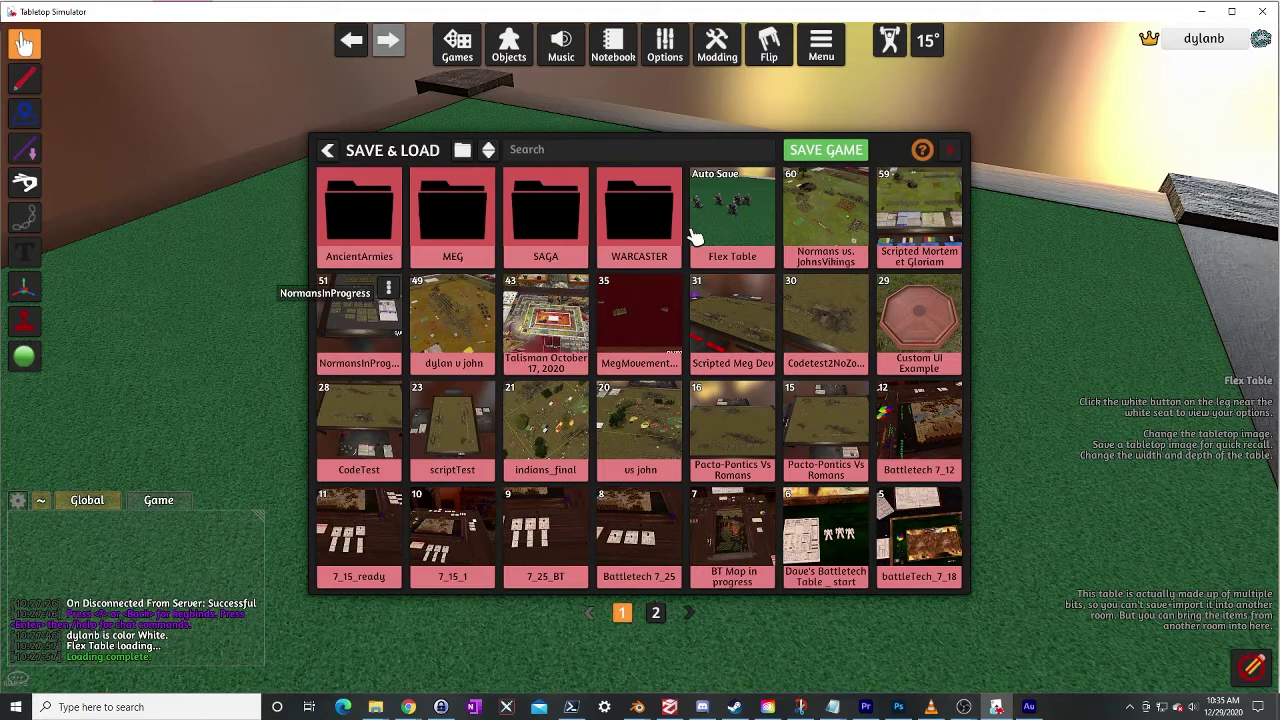
Close the saved-games browser, stand the toppled monk upright, and zoom in on the monks
click(950, 150)
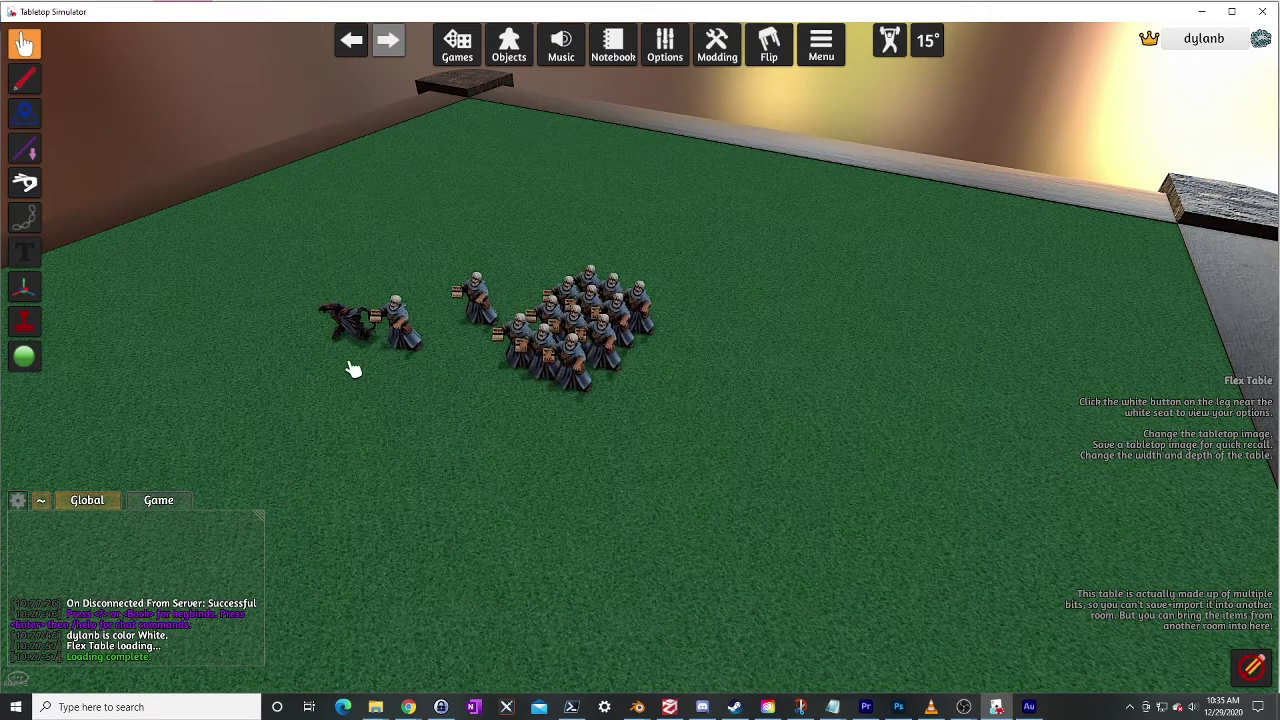
drag(366, 346, 348, 342)
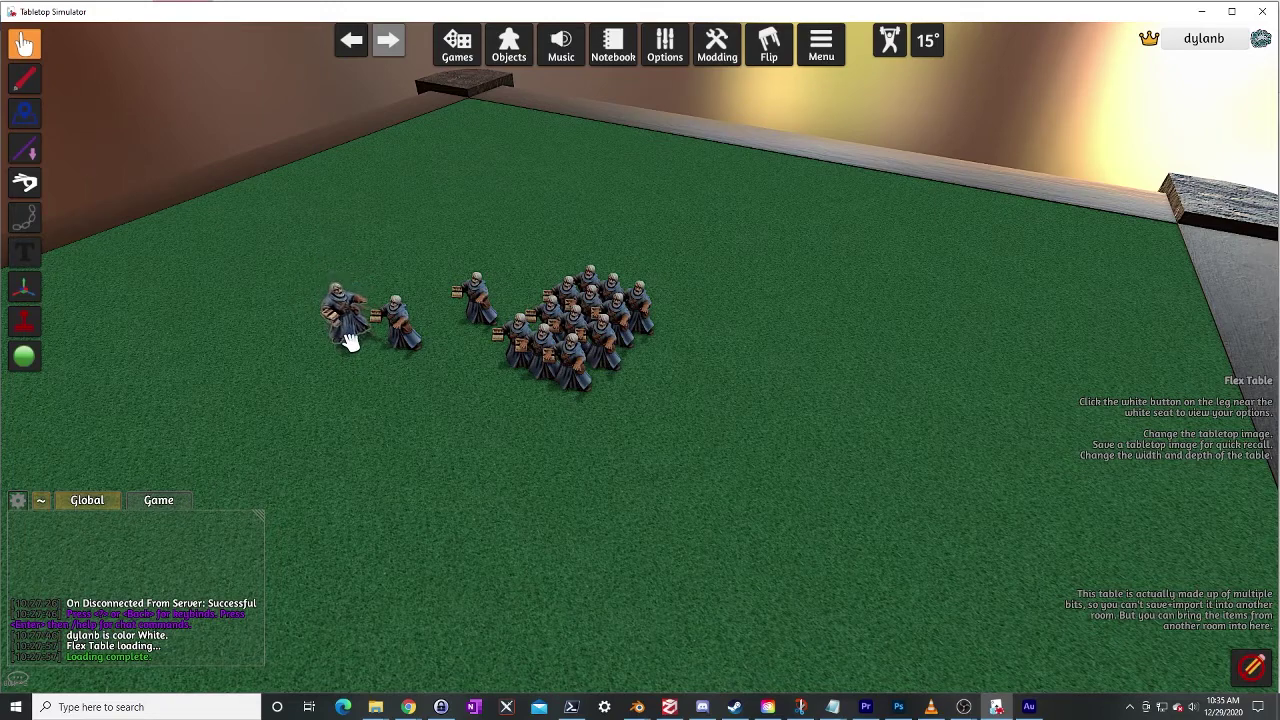
scroll(405, 424, down, 2)
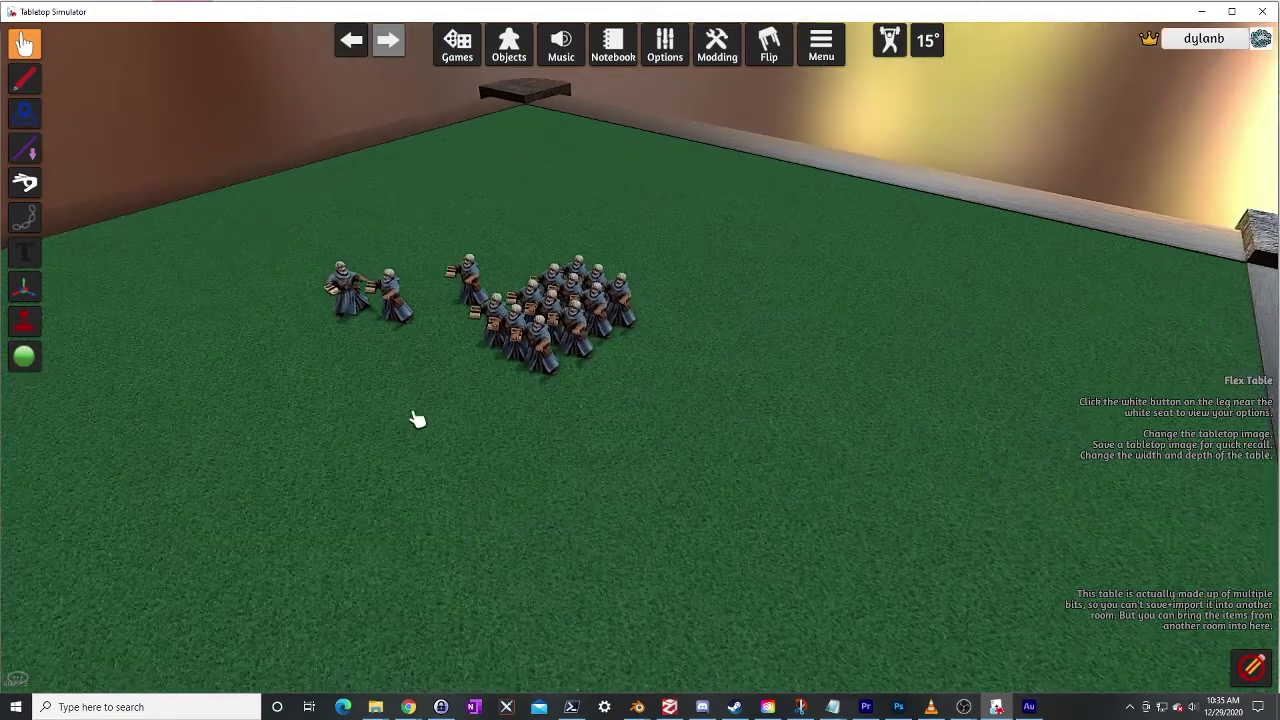
right_drag(417, 420, 471, 437)
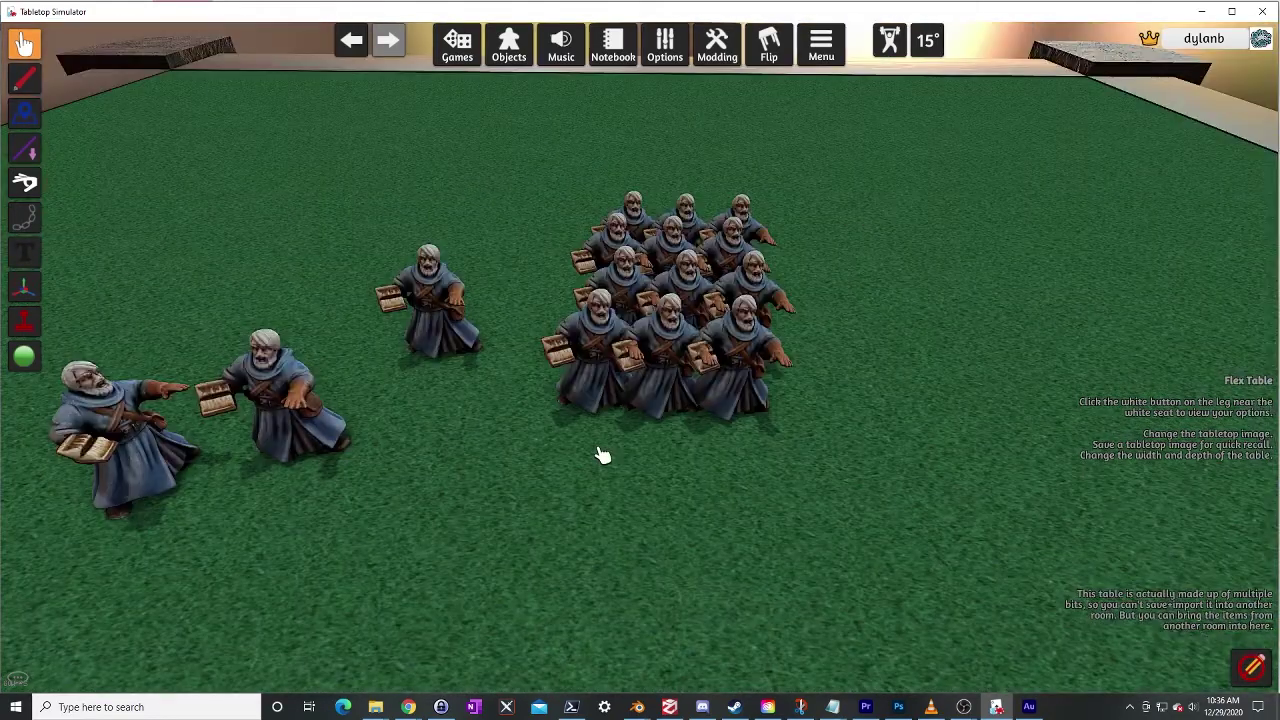